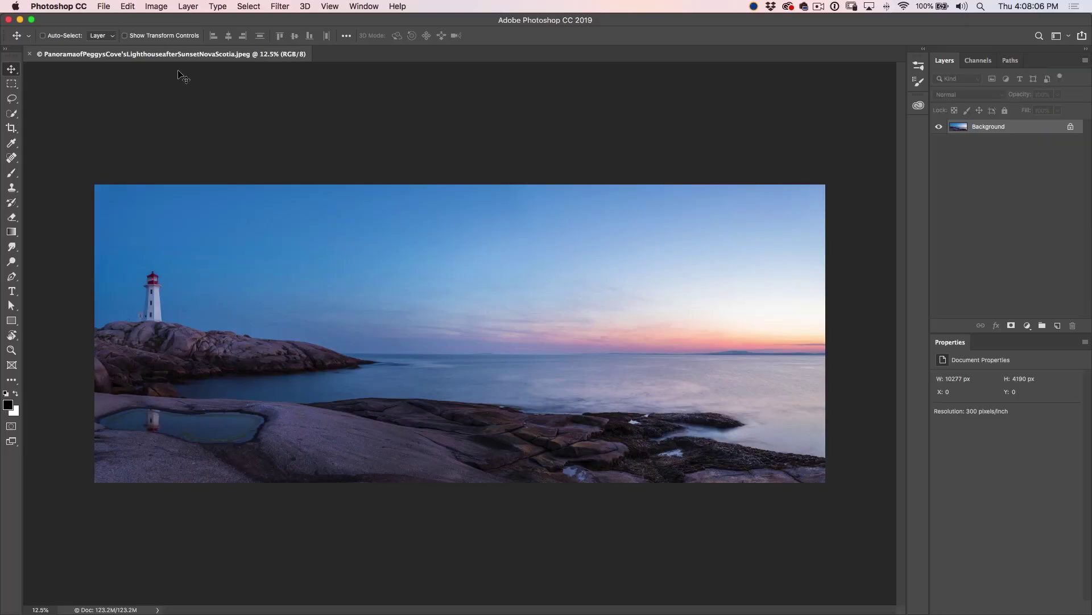
Create a new 1920 x 1080 pixel, 72 pixels/inch RGB document with black background contents.
click(105, 7)
click(106, 22)
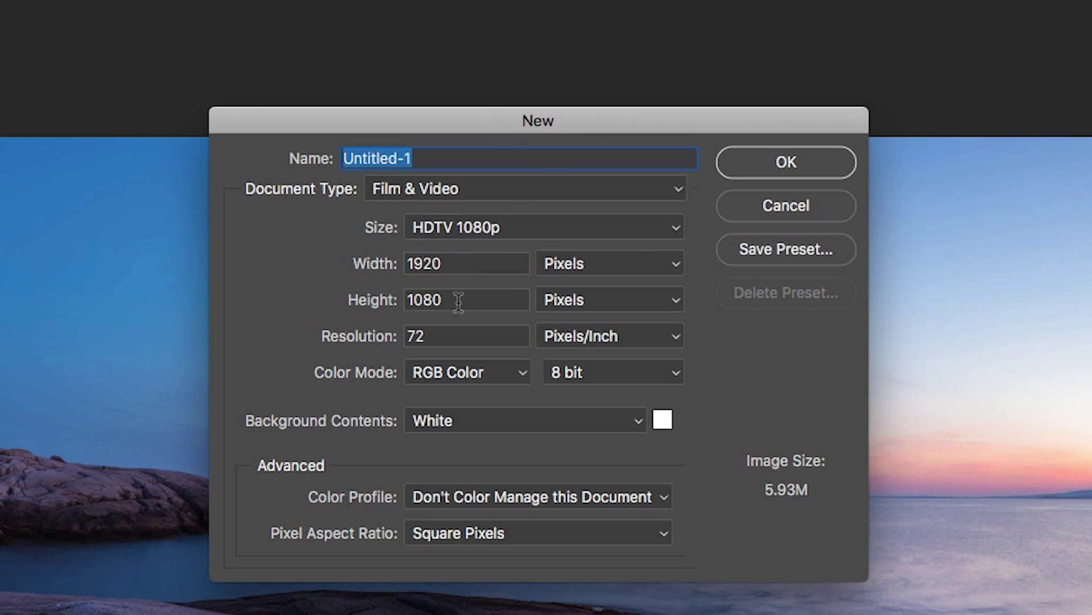
click(421, 189)
click(462, 183)
click(661, 420)
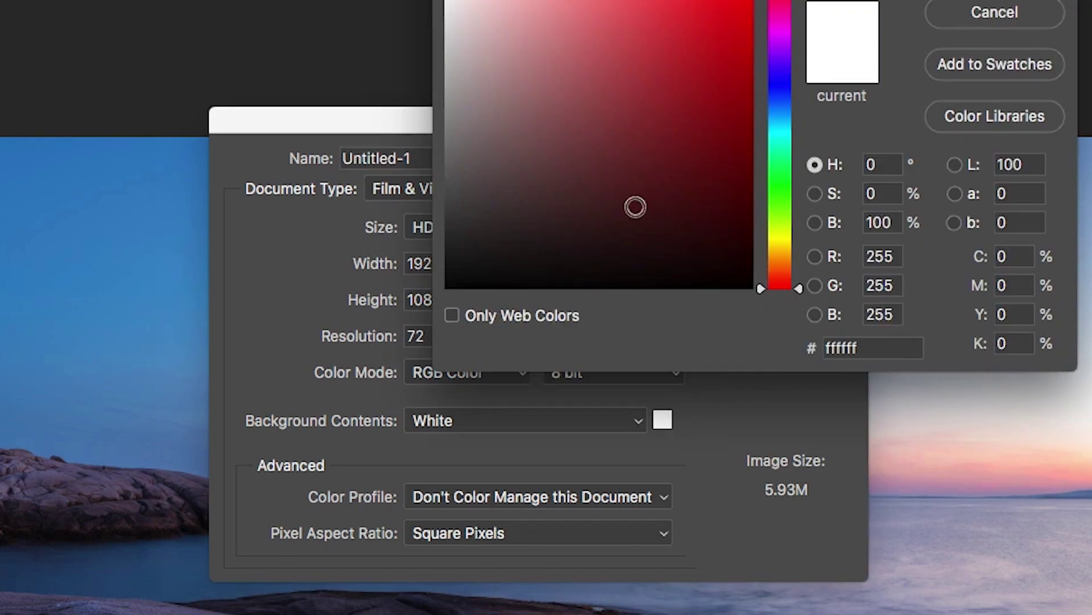
drag(636, 207, 344, 361)
click(967, 0)
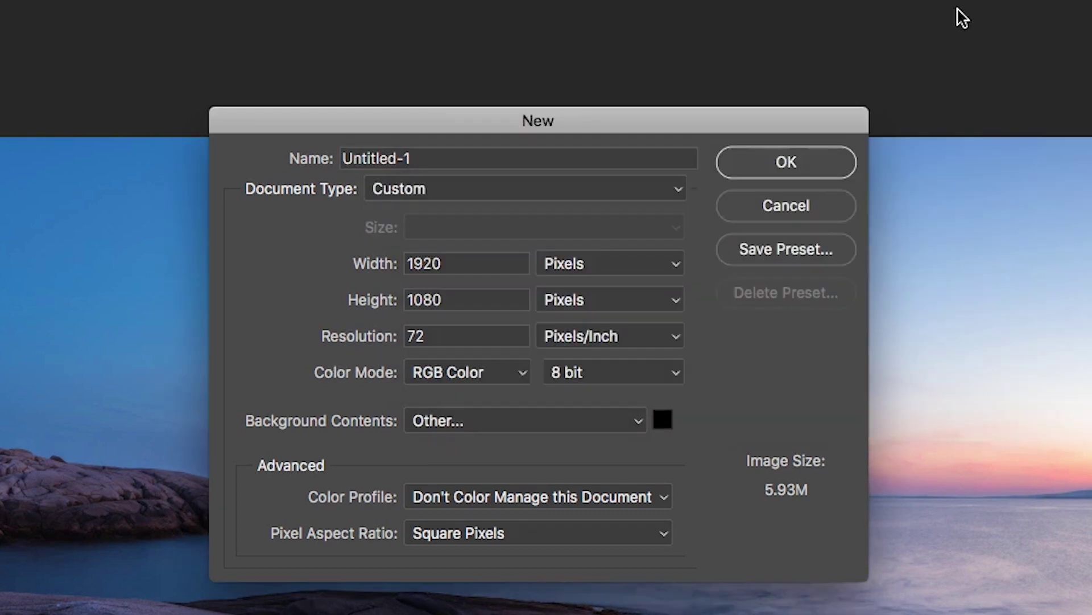
click(808, 164)
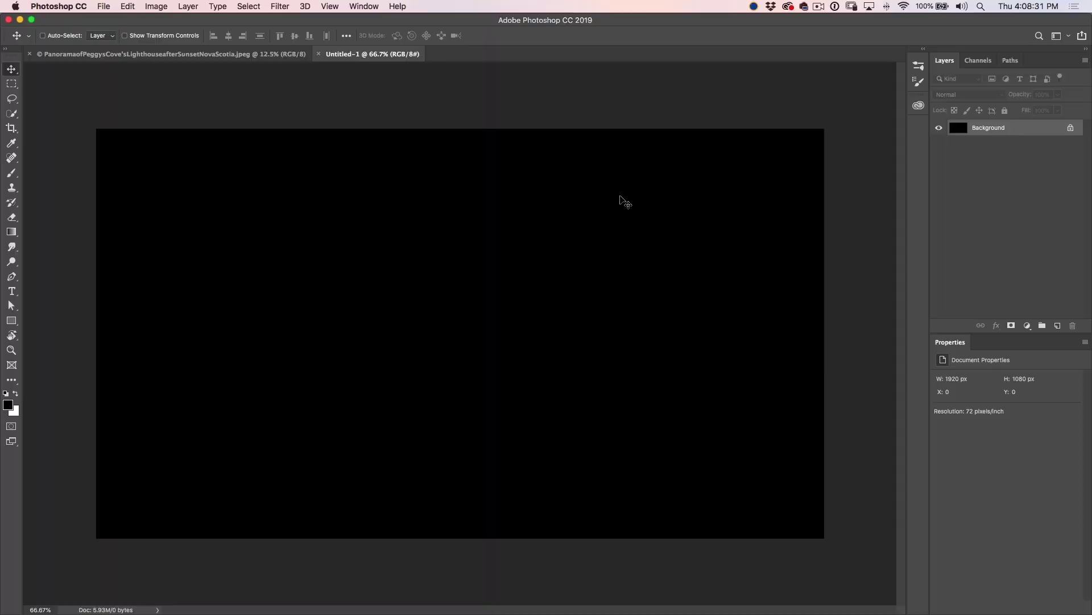
Look up the Use Legacy "New Document" Interface option in the General preferences.
click(57, 6)
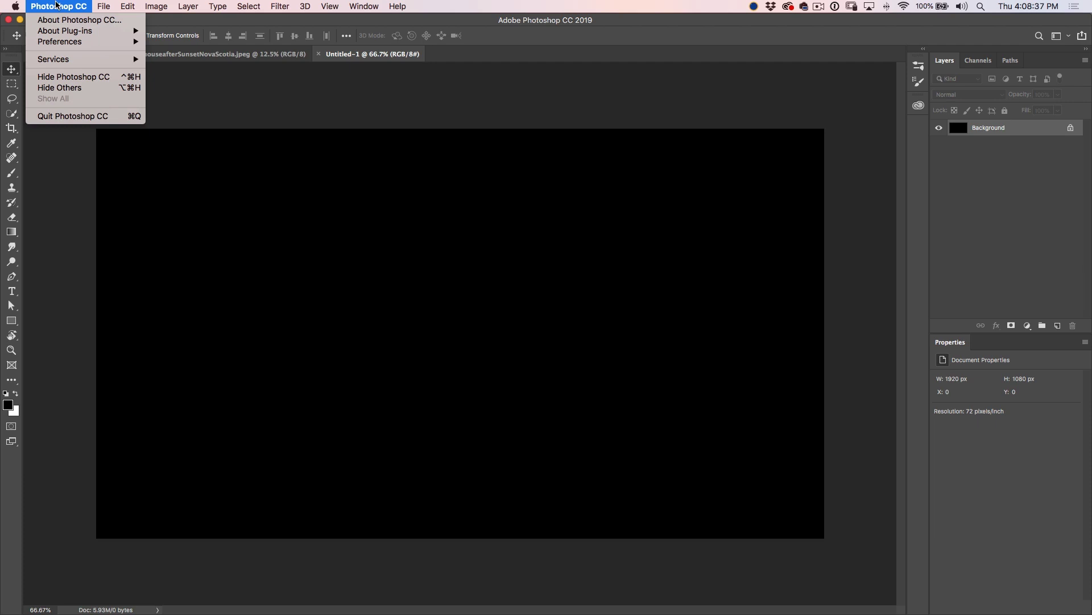
mouse_move(122, 43)
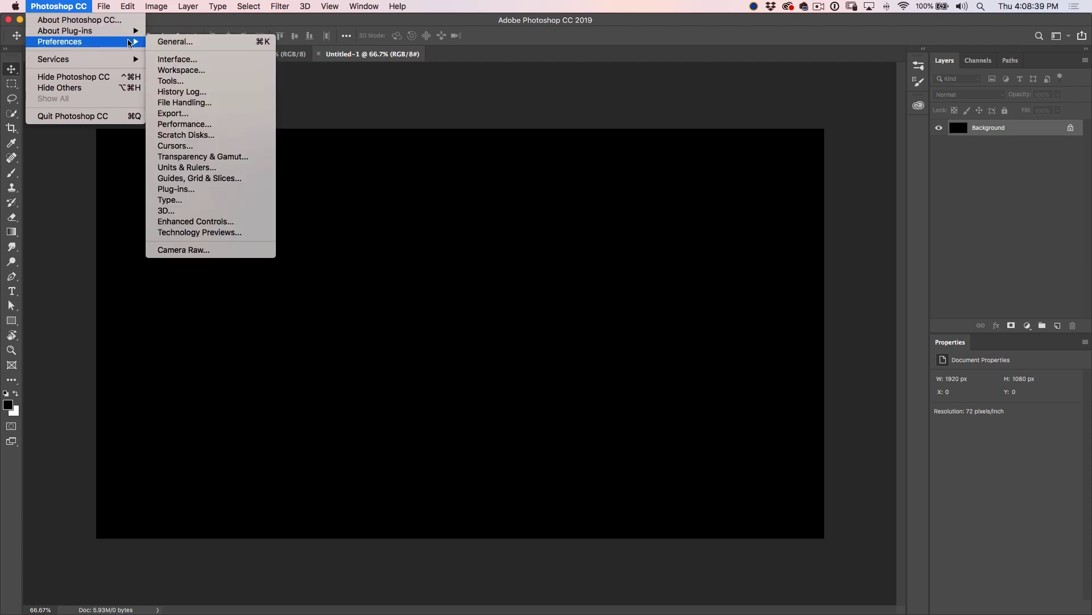
click(160, 42)
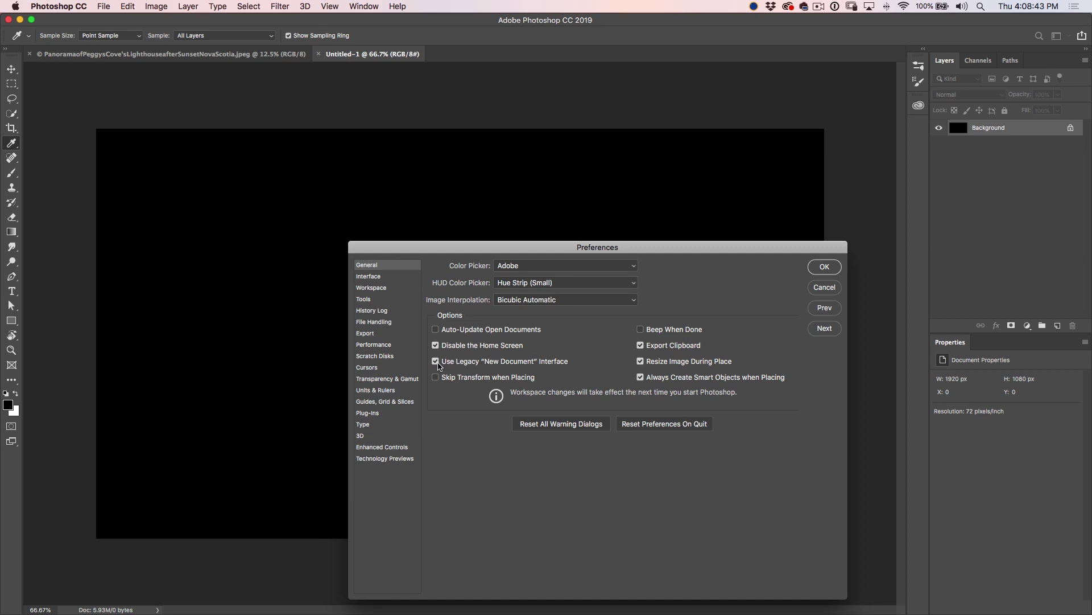
click(436, 361)
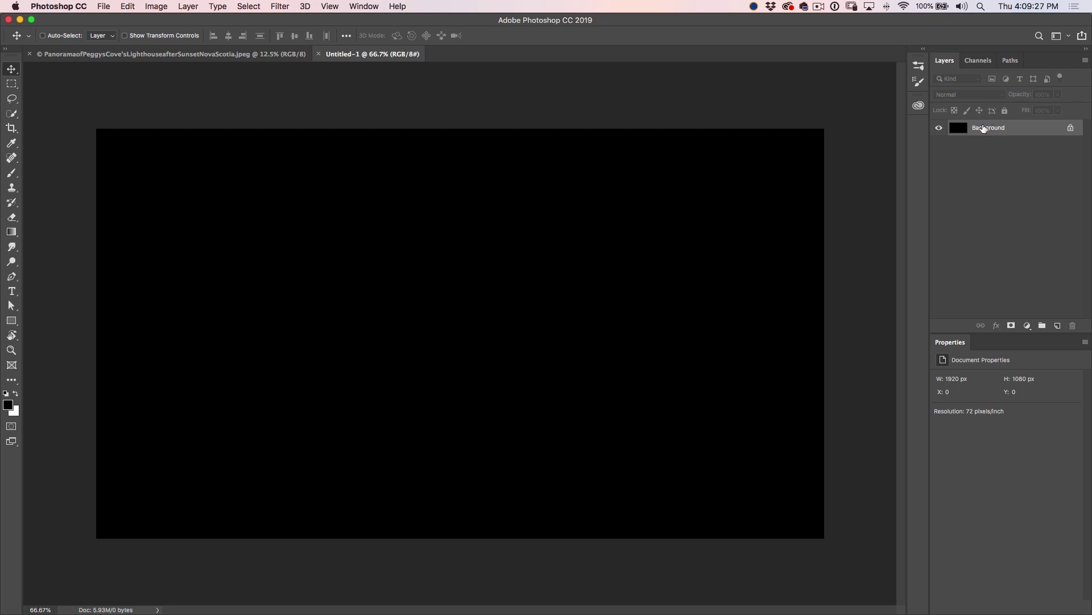
Add a new layer above the Background, fill it with black, and toggle its visibility to check the fill.
click(1058, 326)
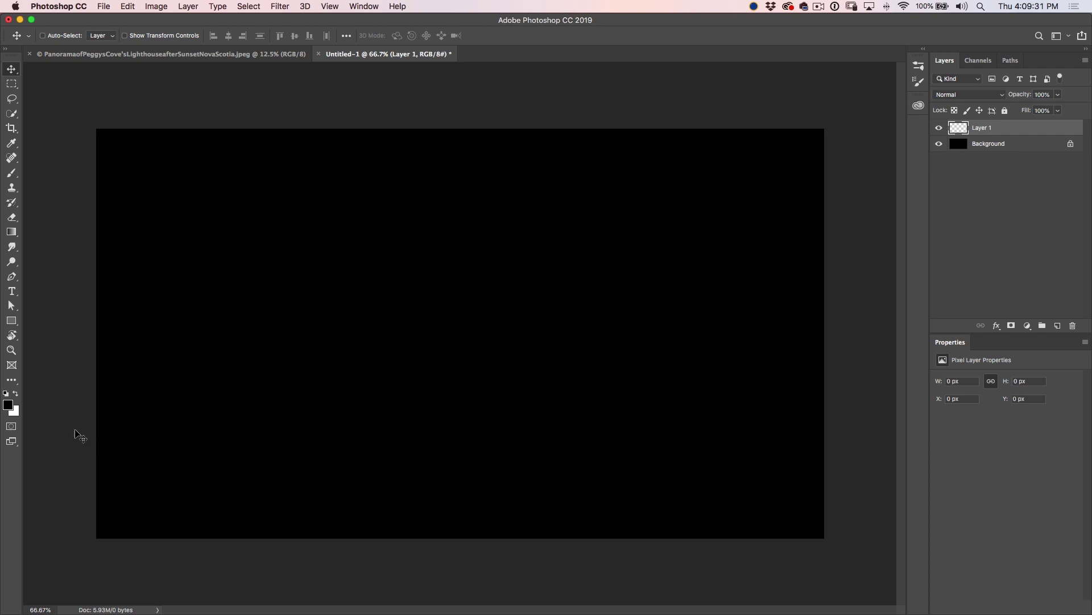
key(alt+BackSpace)
click(939, 128)
click(940, 128)
Add another empty layer on top and choose a hard round brush with 100% hardness.
click(1057, 325)
key(b)
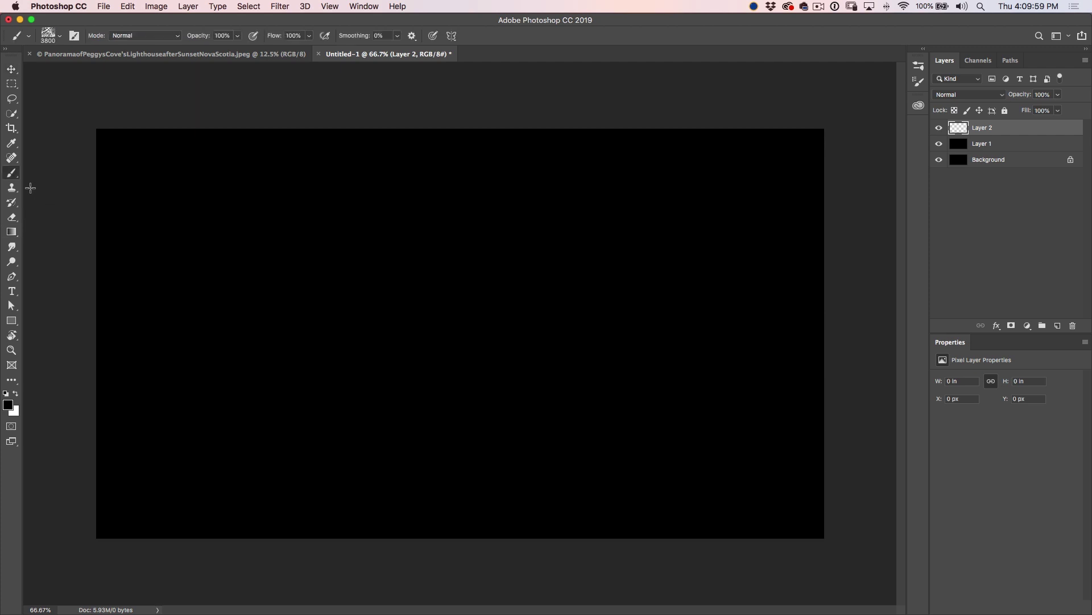
click(59, 35)
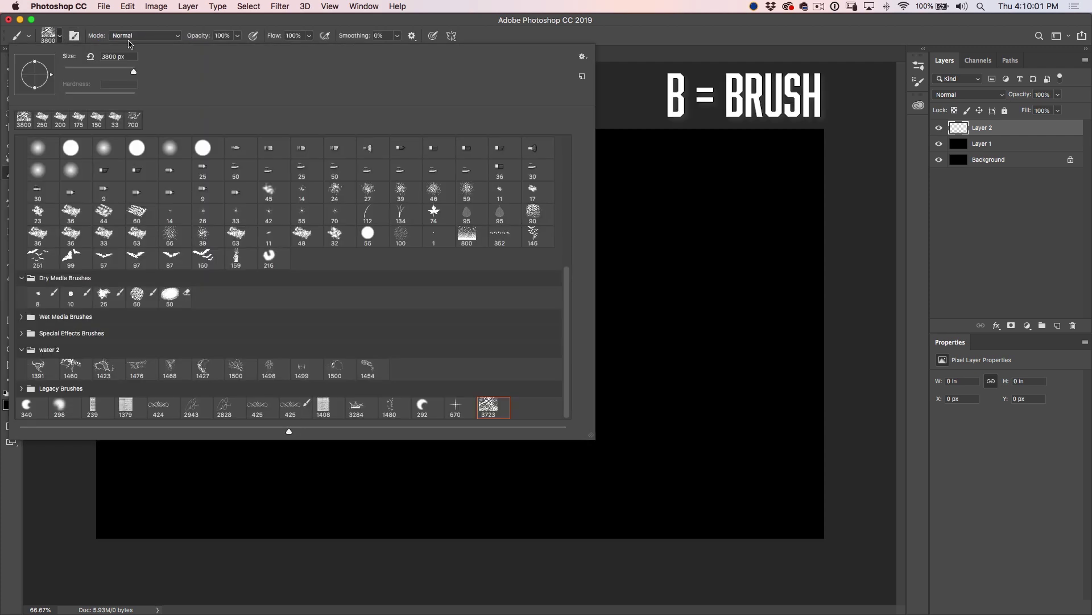
click(71, 148)
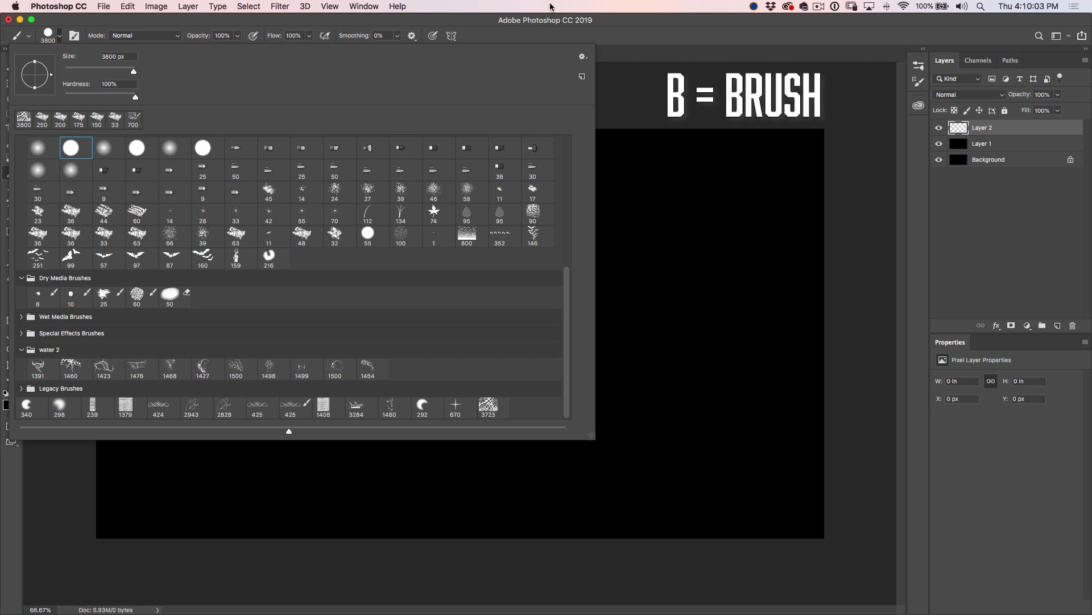
click(615, 21)
Make white the foreground color and shrink the brush to 30 px.
key(super+0)
key(bracketleft)
key(bracketleft)
key(bracketleft)
key(bracketleft)
key(bracketleft)
key(bracketleft)
key(bracketleft)
key(bracketleft)
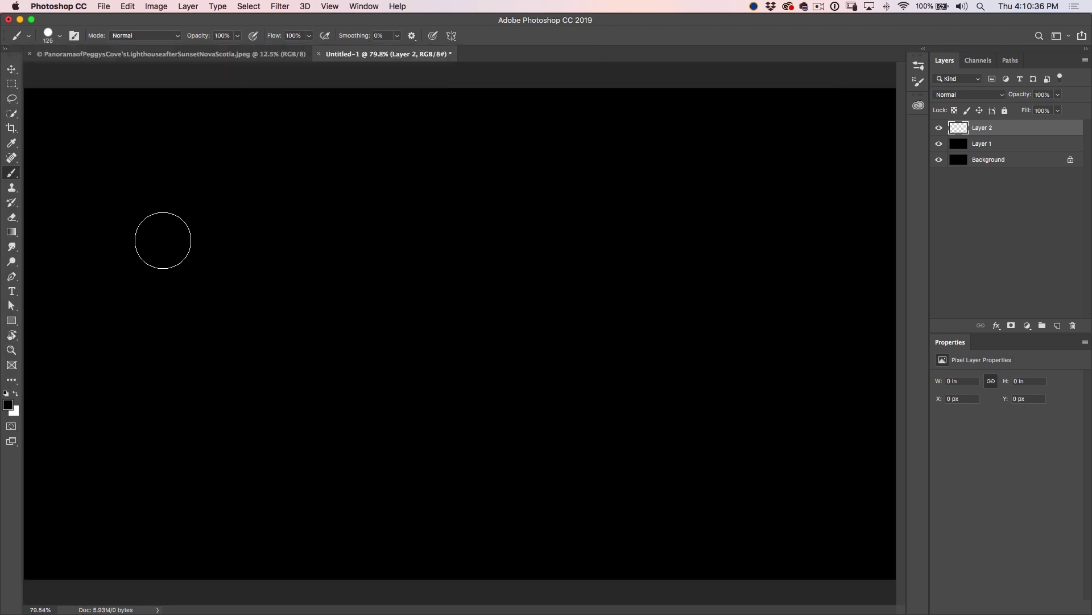
click(16, 394)
key(bracketleft)
key(bracketleft)
key(bracketleft)
key(bracketleft)
key(bracketleft)
key(bracketleft)
key(bracketleft)
key(bracketleft)
key(bracketleft)
key(bracketleft)
Reduce the brush to 5 px and paint a single white dot on Layer 2, left of the canvas center.
double_click(12, 351)
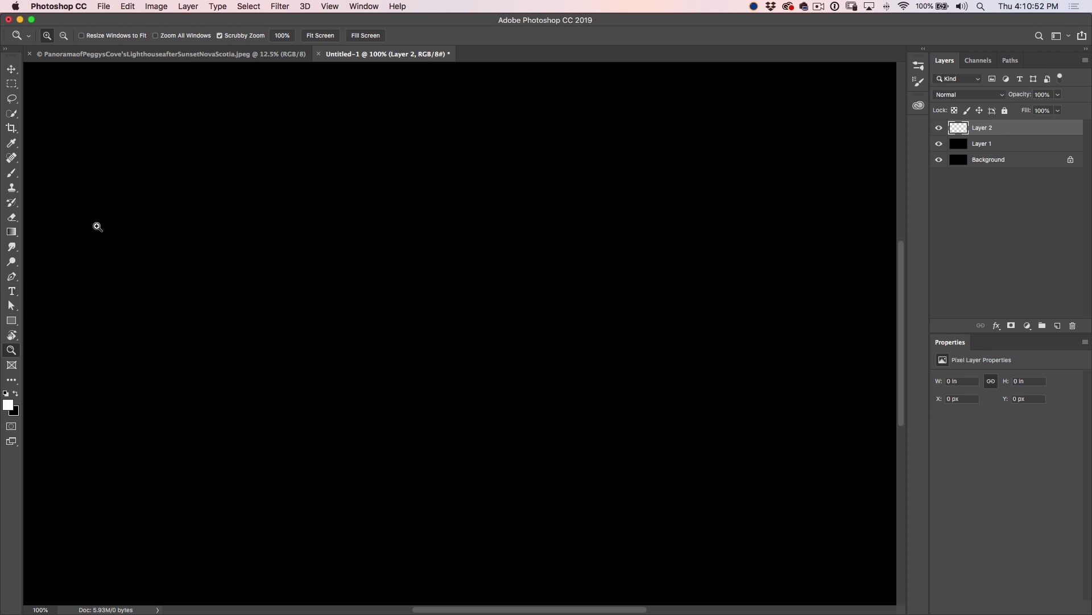
key(b)
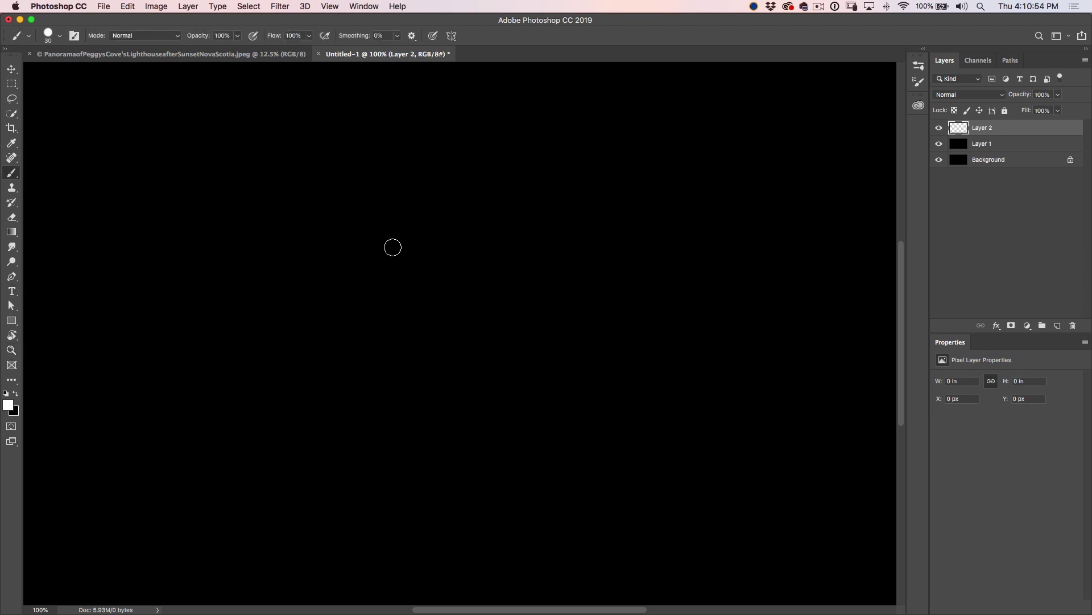
key(bracketleft)
key(bracketleft)
key(bracketleft)
click(370, 334)
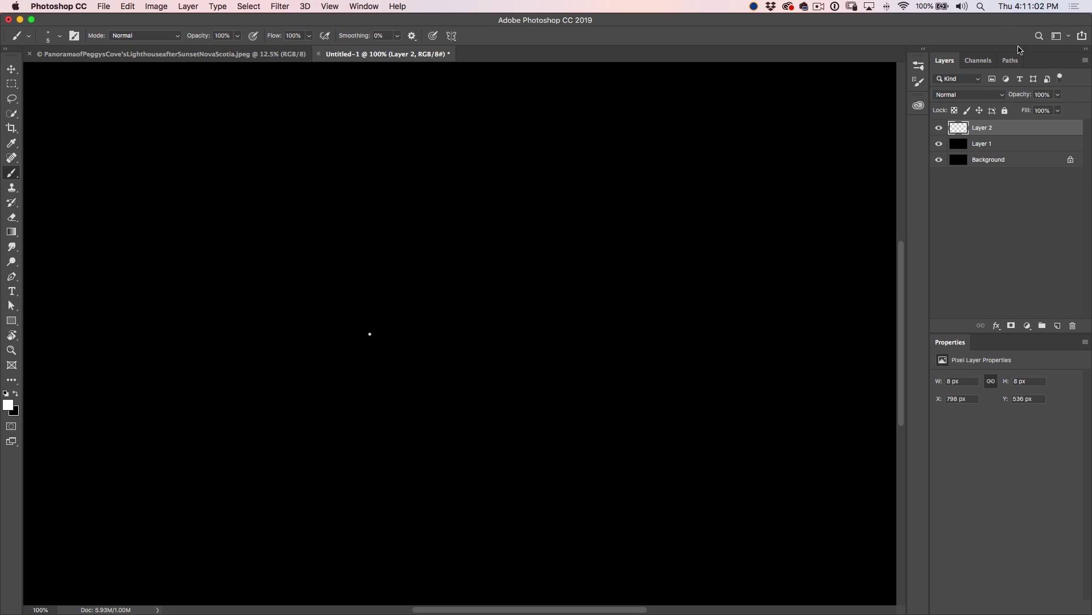
Rename Layer 2, which holds the white dot, to "drop".
double_click(982, 128)
text(drop)
key(Return)
Apply a Motion Blur to the drop layer with a 90° angle and a distance of 136 pixels.
click(279, 6)
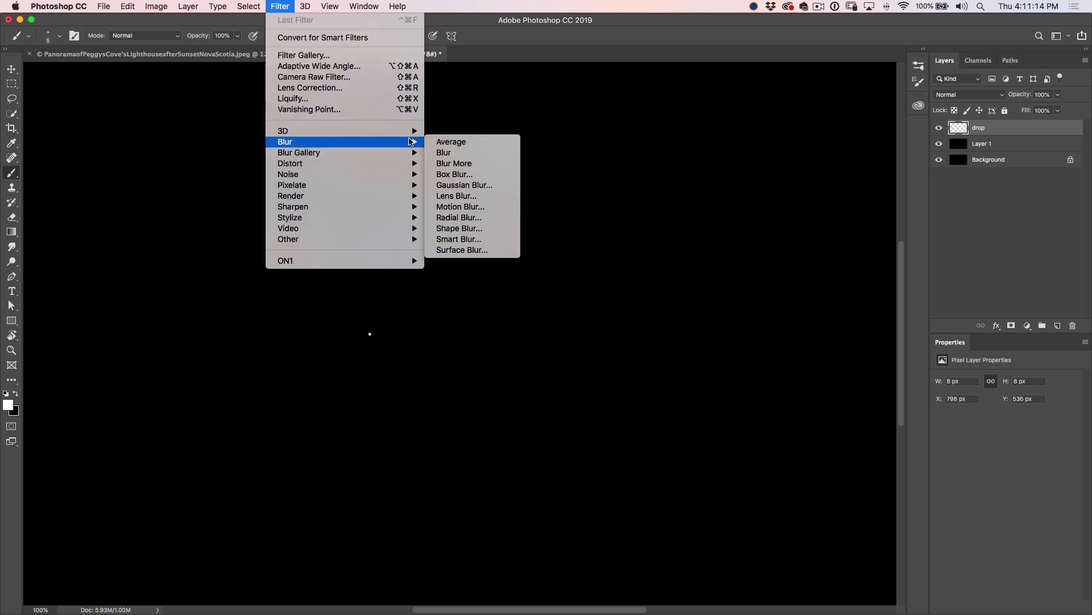
mouse_move(413, 144)
click(460, 207)
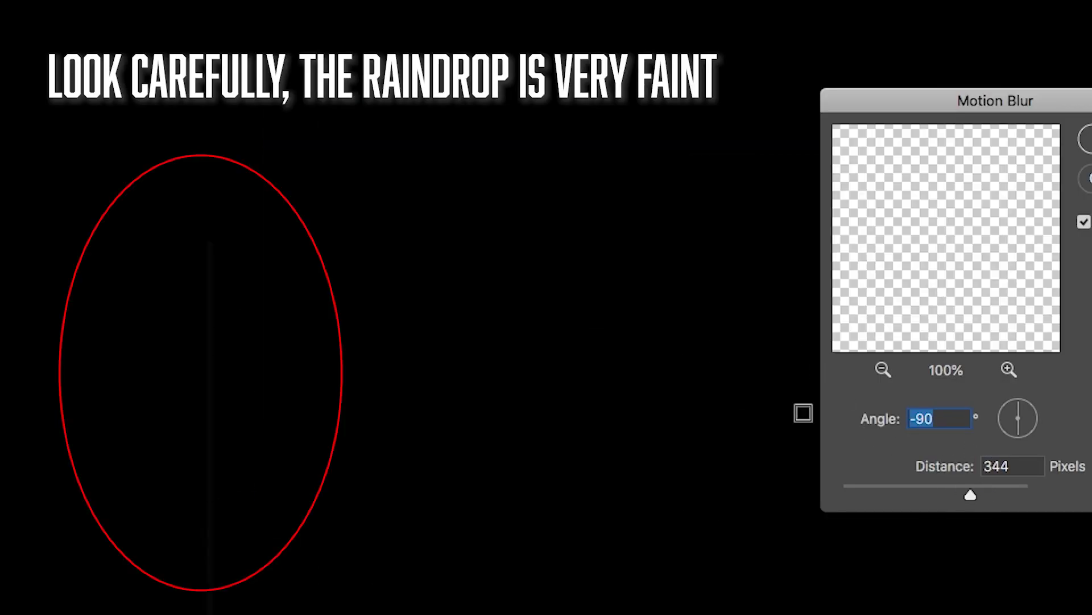
drag(969, 495, 901, 507)
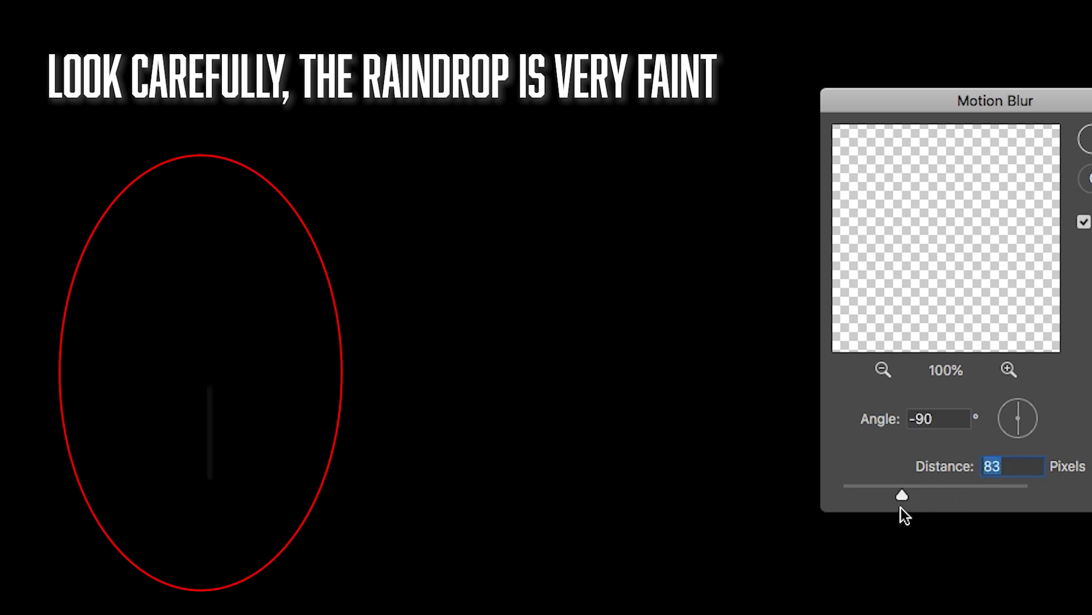
drag(906, 494, 917, 491)
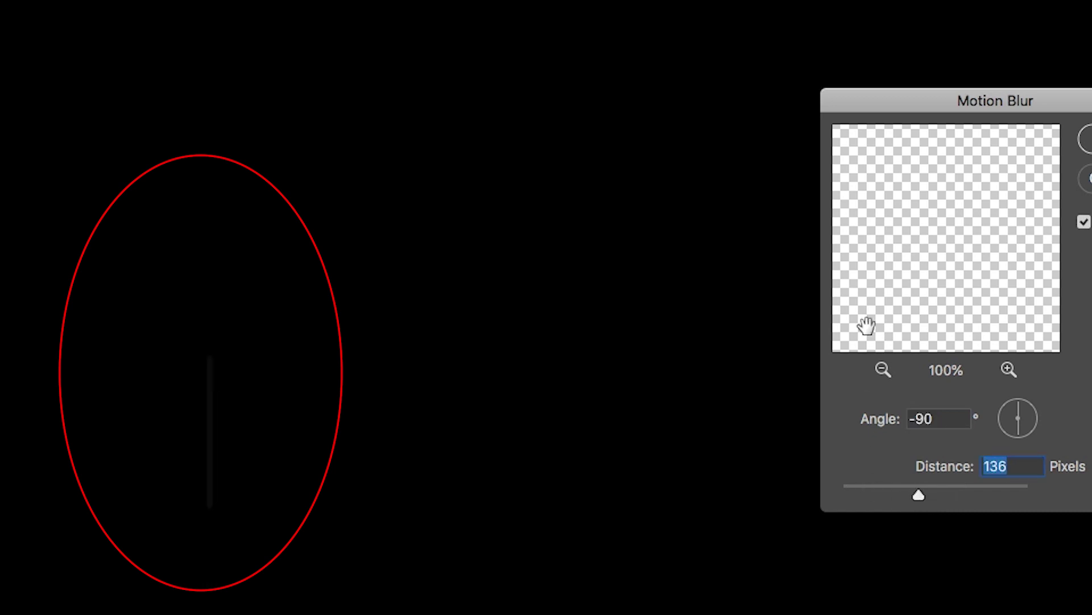
drag(1022, 405, 1012, 410)
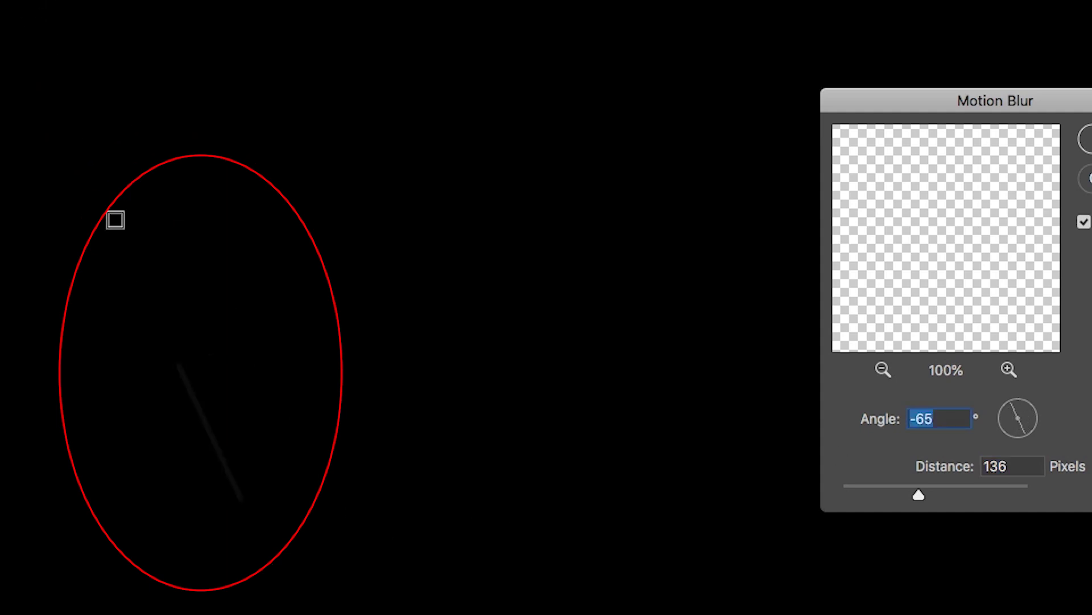
drag(1015, 400, 1016, 398)
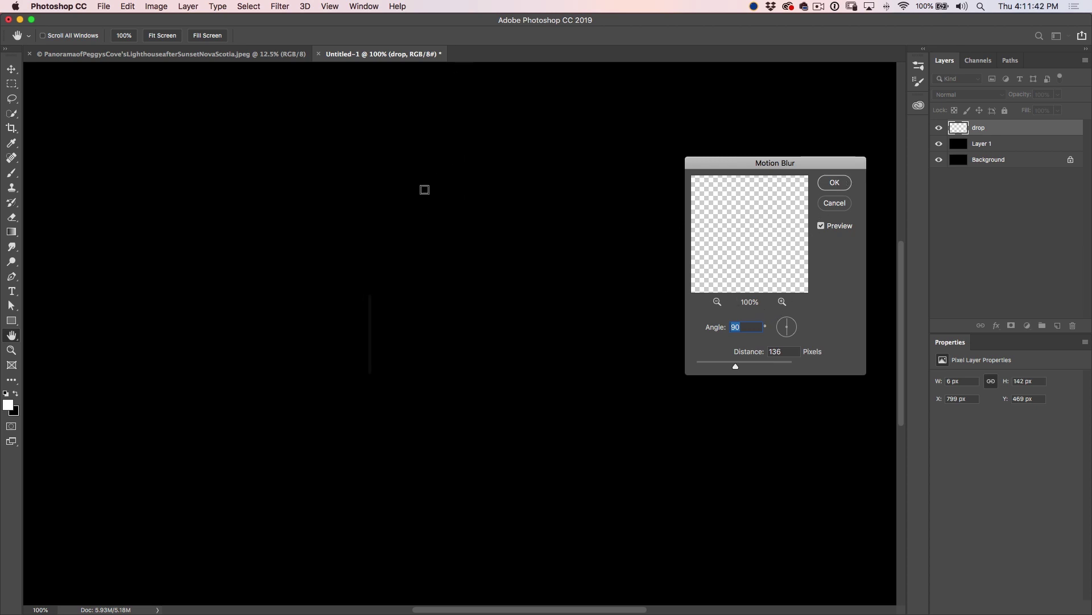
click(838, 184)
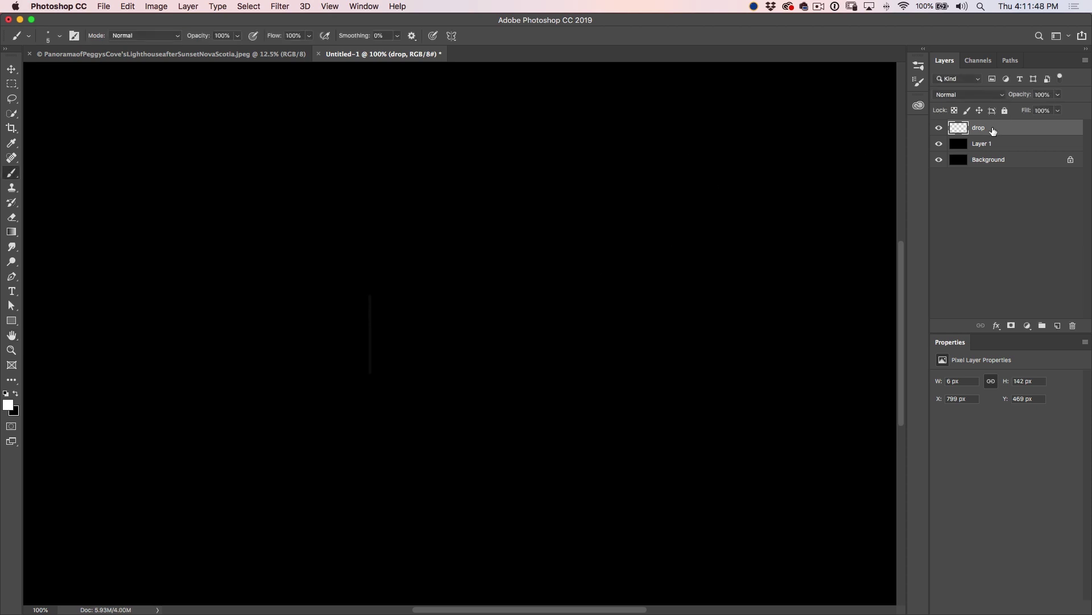
Duplicate the drop layer twice and merge all three drop layers into one to strengthen the streak.
key(super+j)
key(super+j)
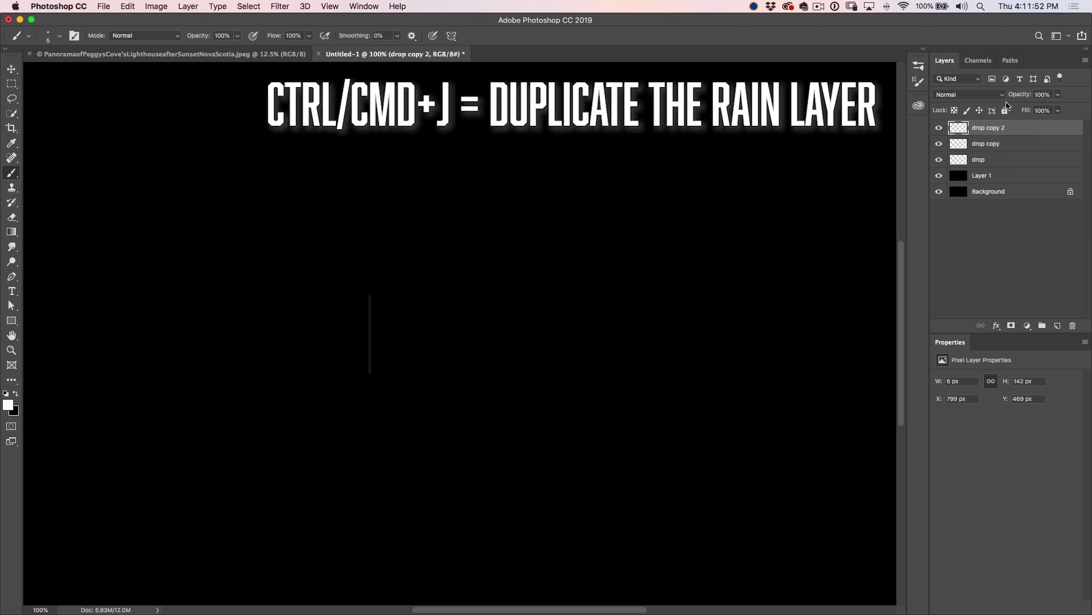
shift+click(995, 160)
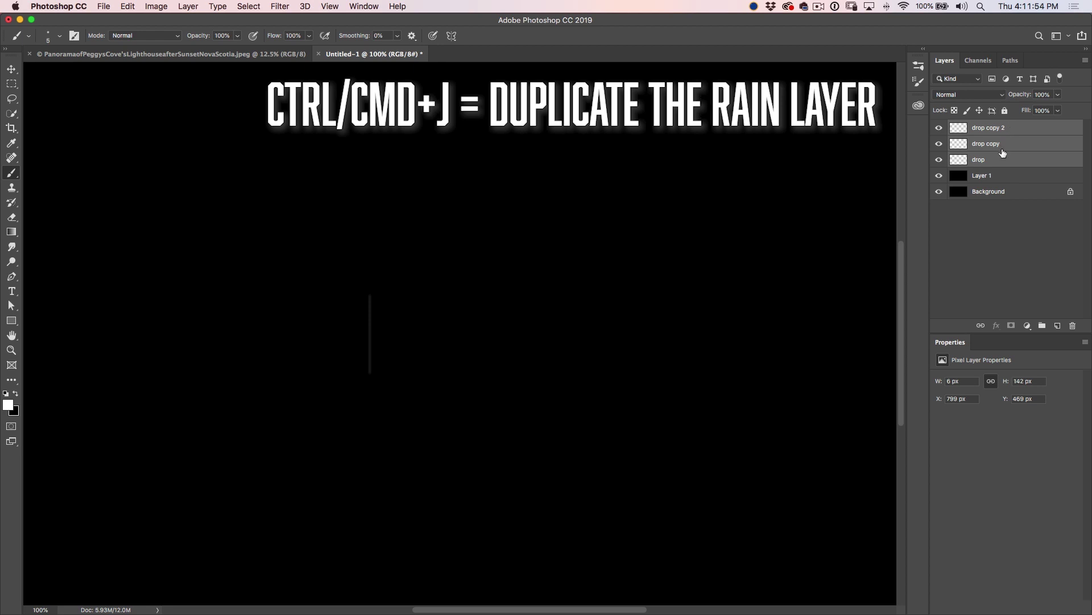
click(1007, 128)
shift+click(997, 162)
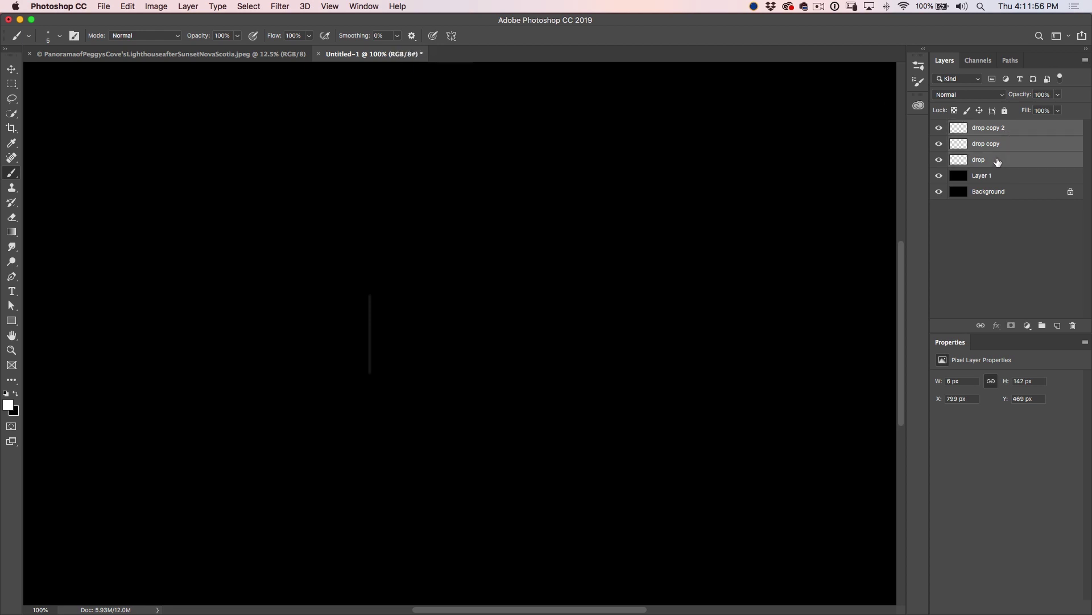
key(super+e)
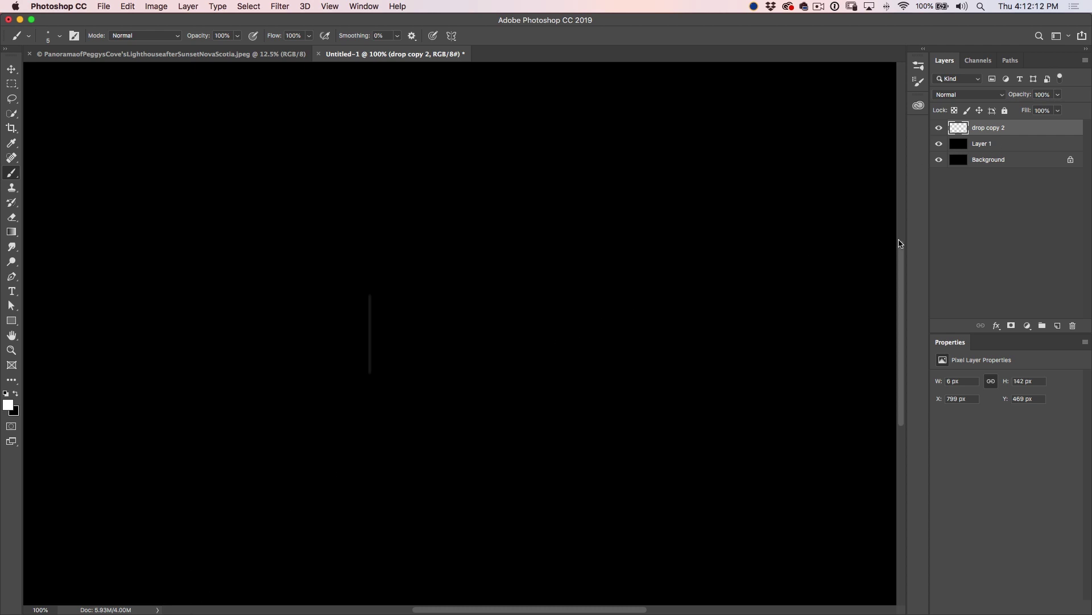
Convert the merged drop layer and Layer 1 together into a single smart object.
shift+click(996, 143)
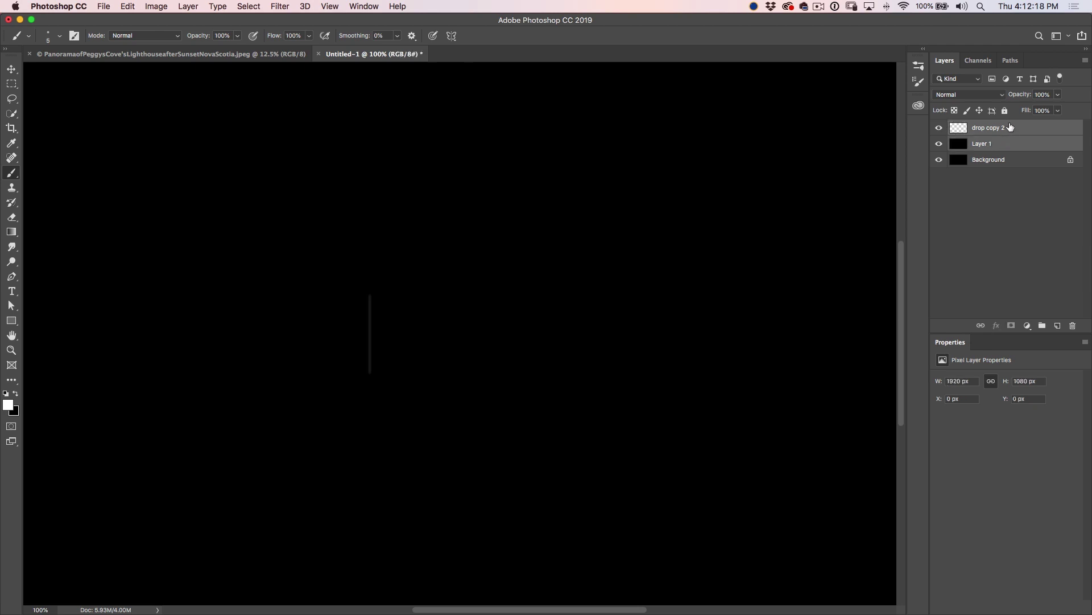
right_click(1018, 132)
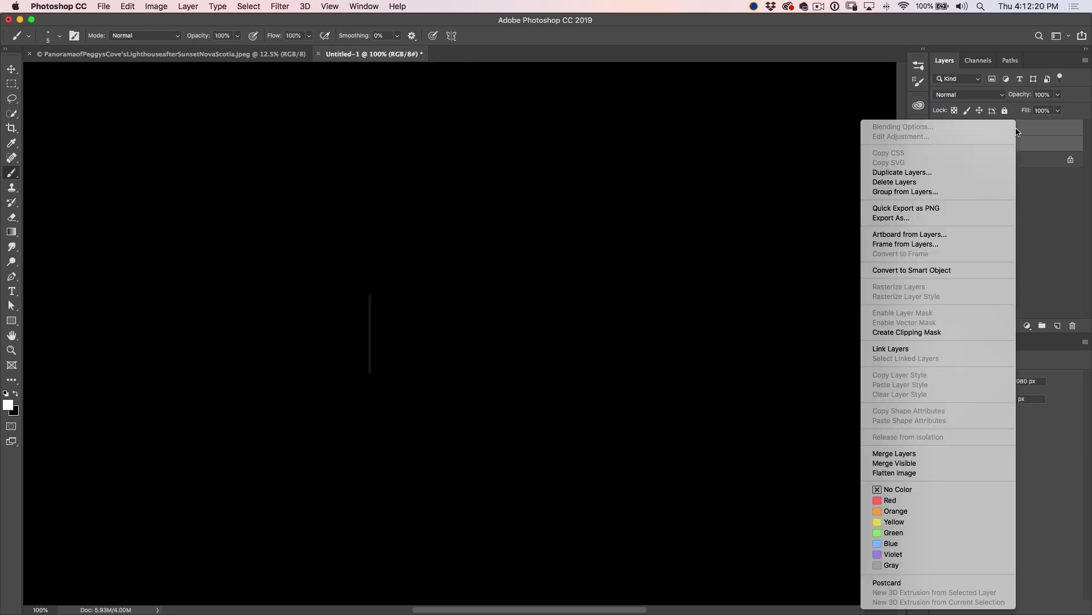
click(906, 270)
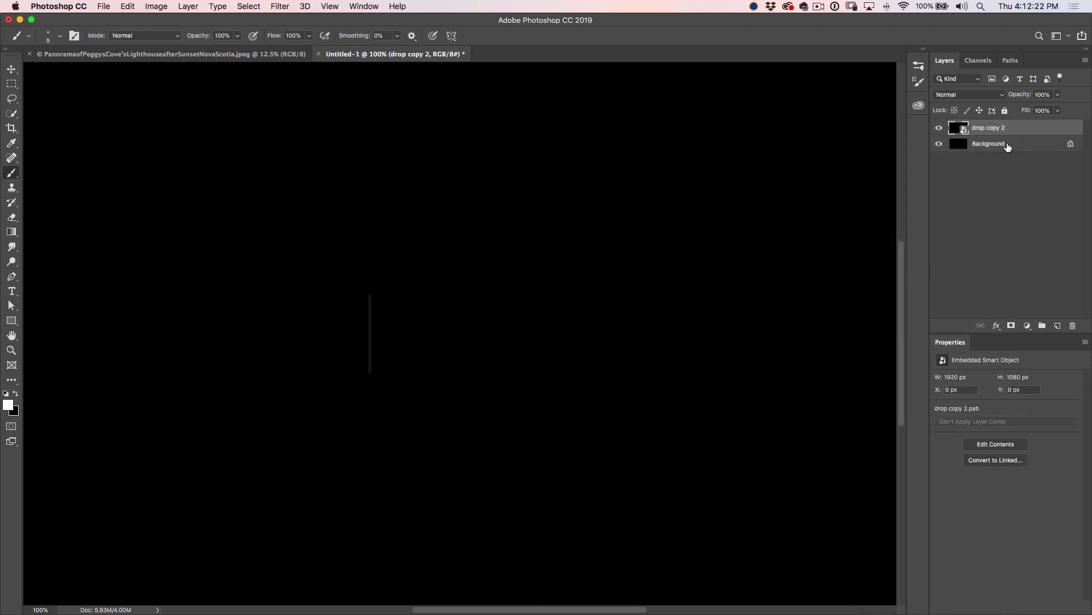
Open the smart object's contents for editing and check its black Layer 1 by hiding and showing it.
double_click(960, 130)
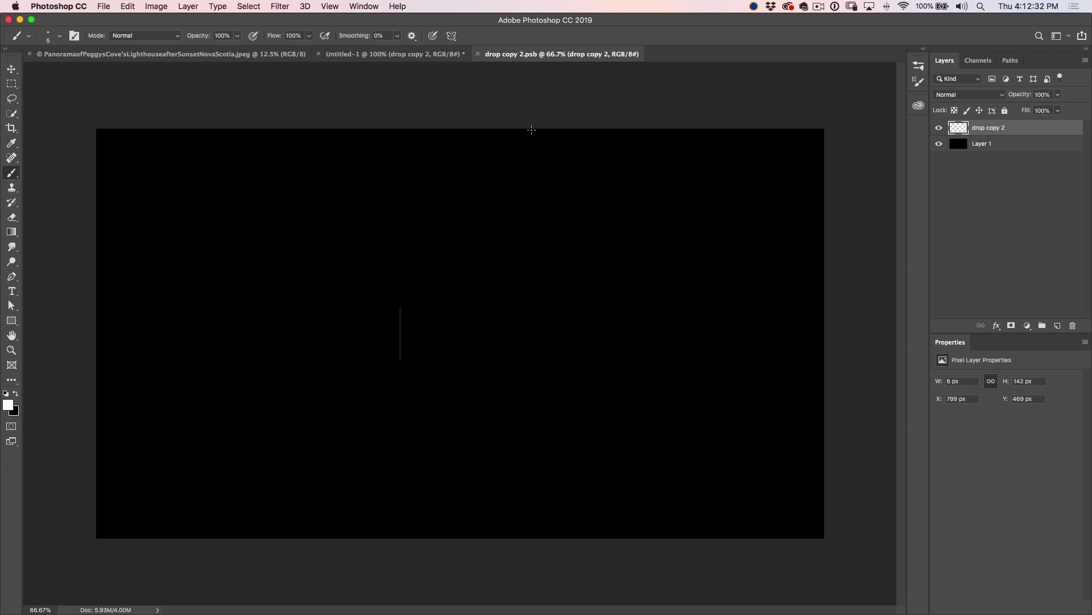
click(939, 144)
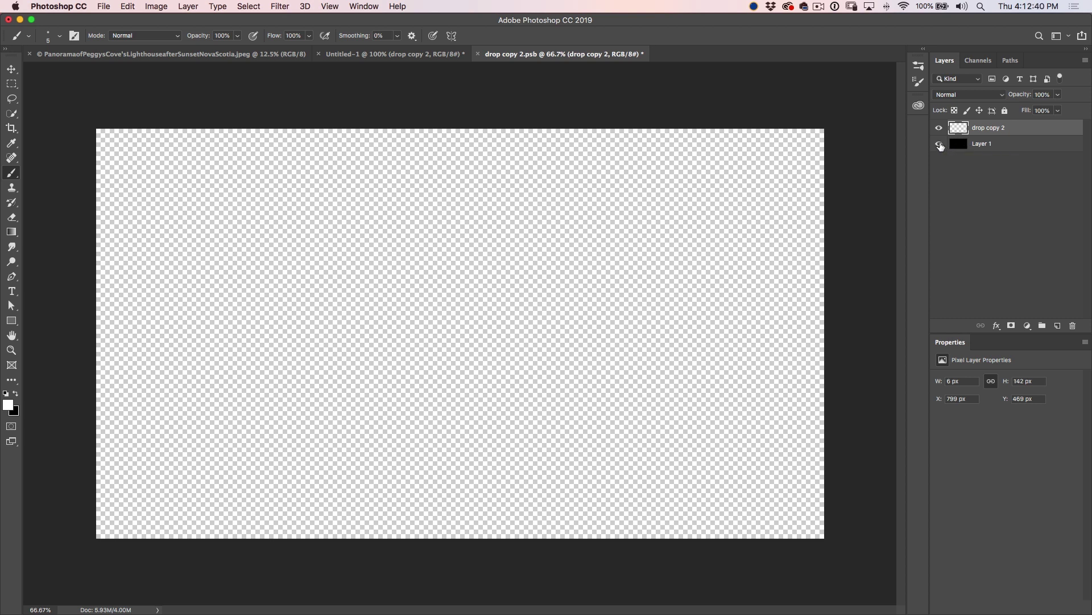
click(940, 144)
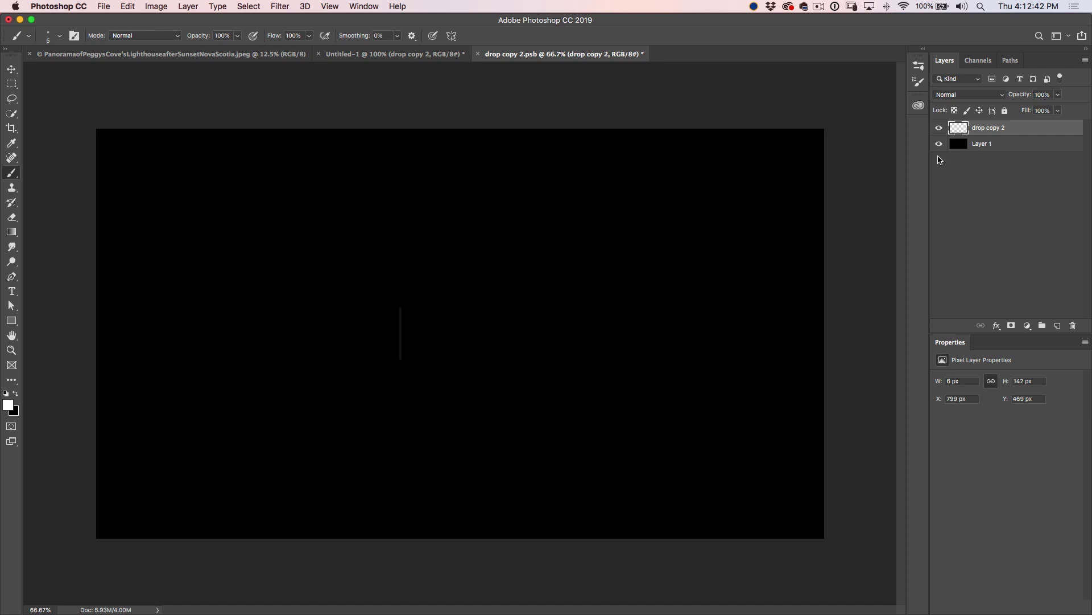
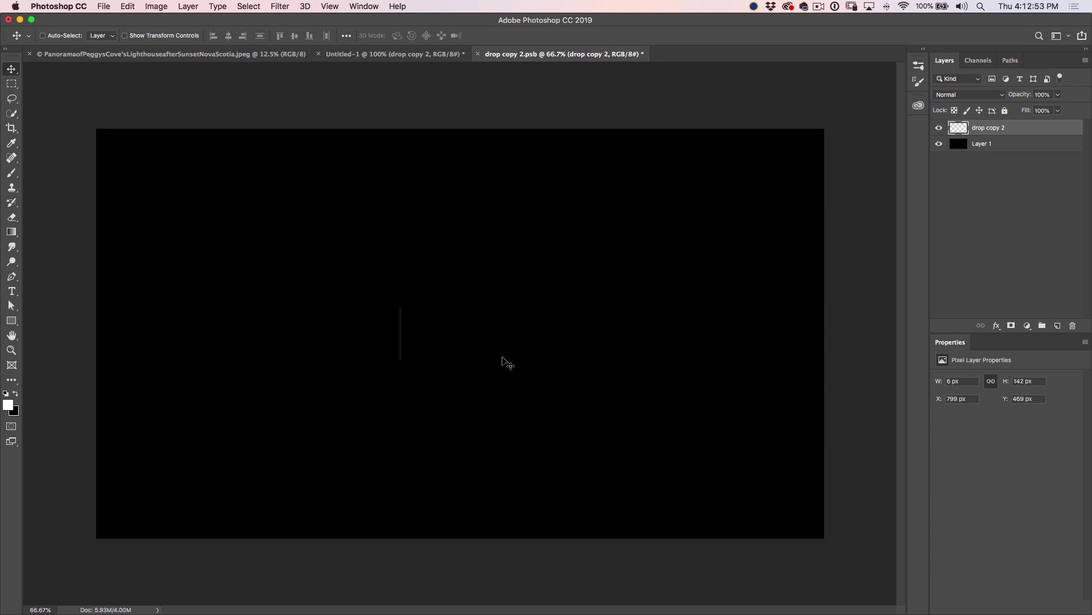
Show the Timeline, create a video timeline for the smart object's contents, and enlarge it so all the tracks are visible.
click(364, 6)
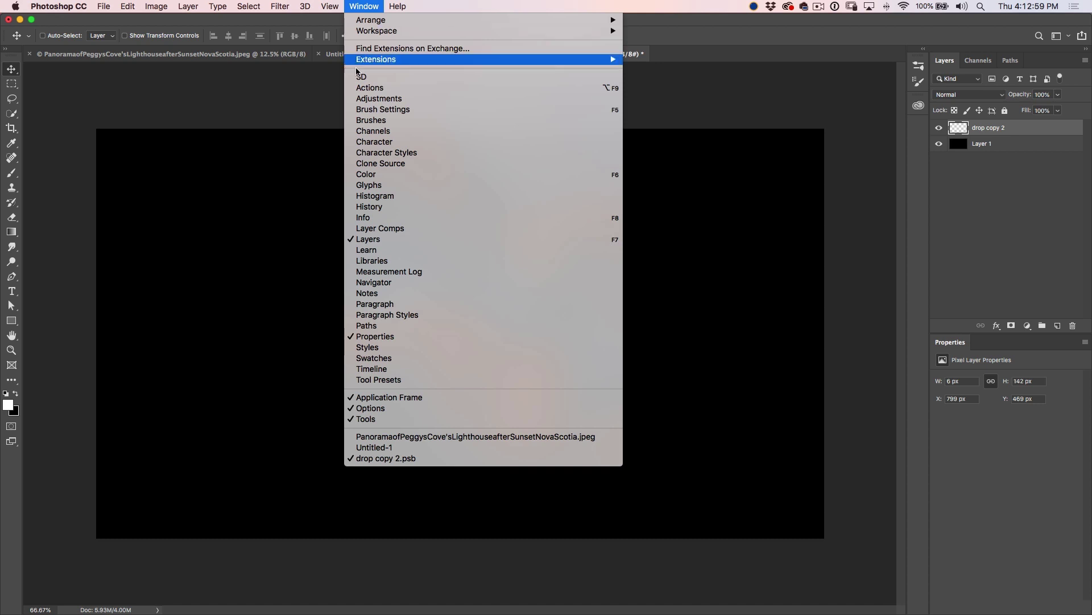
click(364, 368)
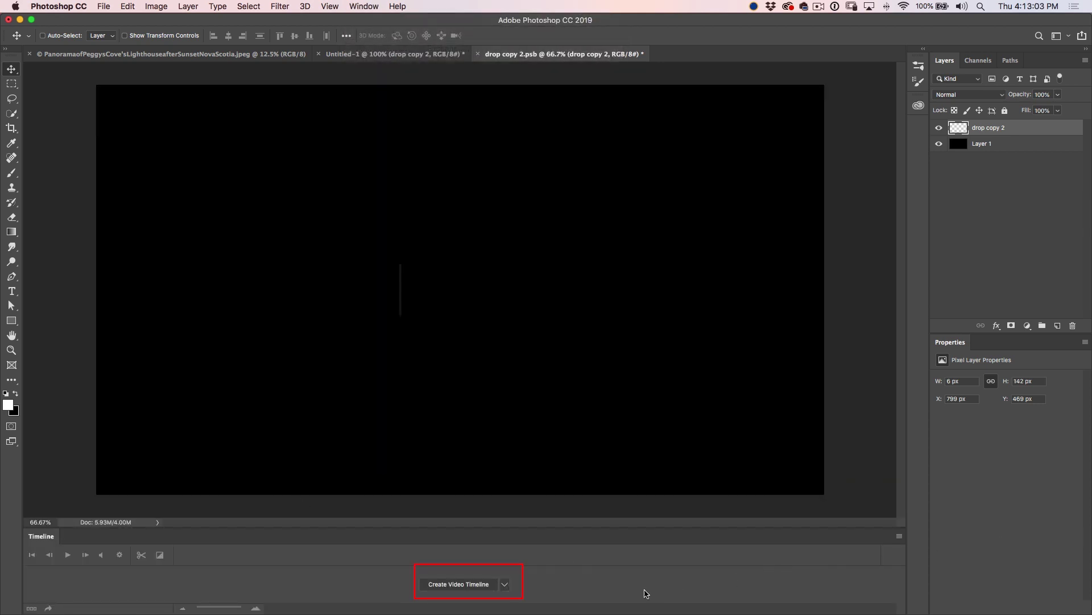
click(467, 584)
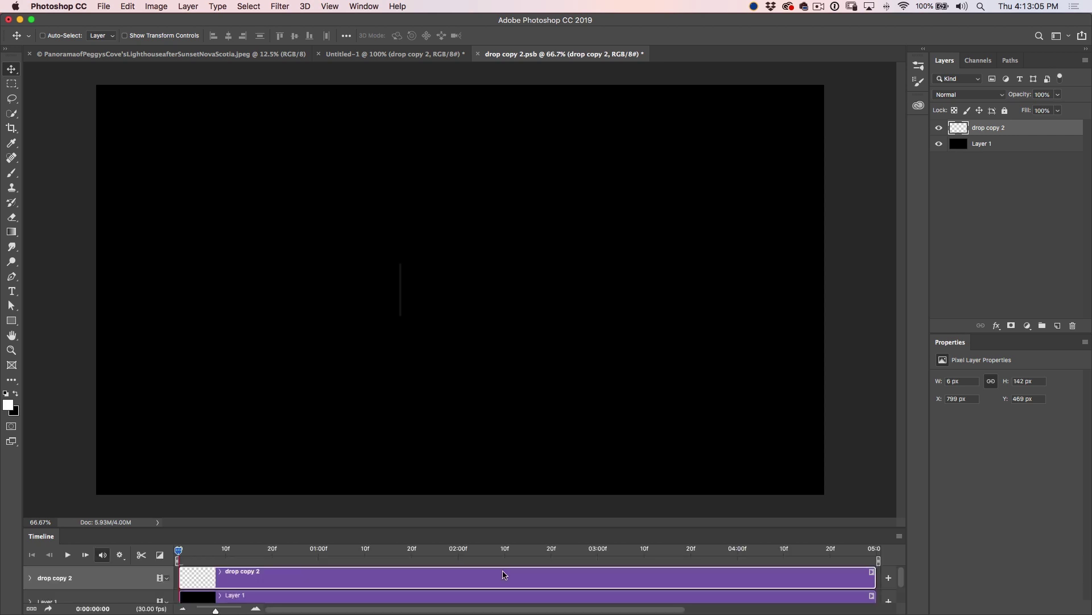
drag(509, 528, 508, 492)
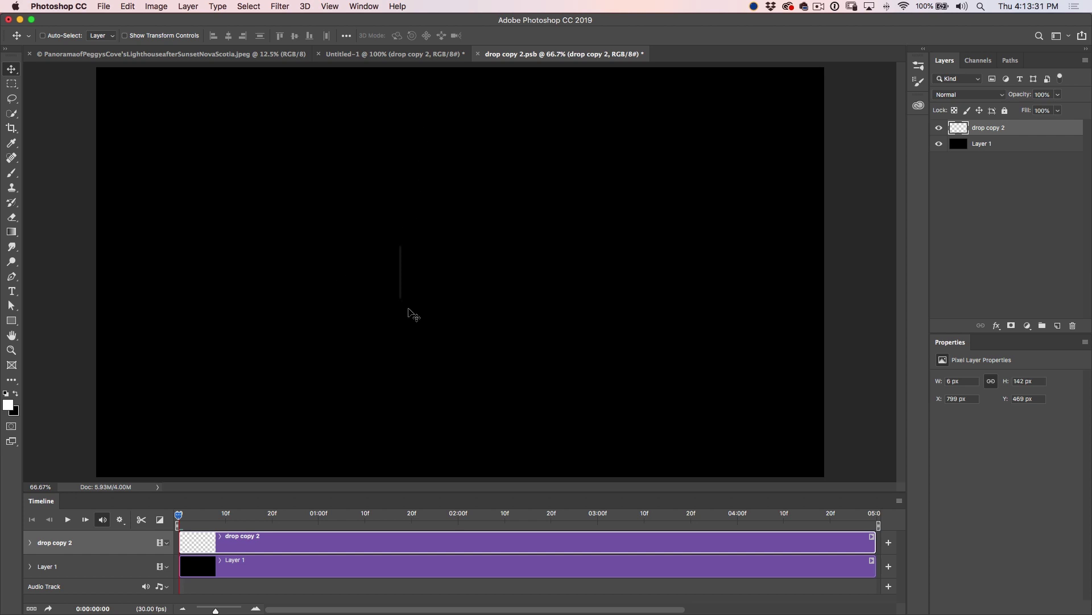
Move the raindrop on the drop copy 2 layer straight up until it sits just above the canvas, at about Y -194 px.
drag(419, 312, 428, 238)
drag(621, 365, 654, 234)
drag(690, 405, 687, 291)
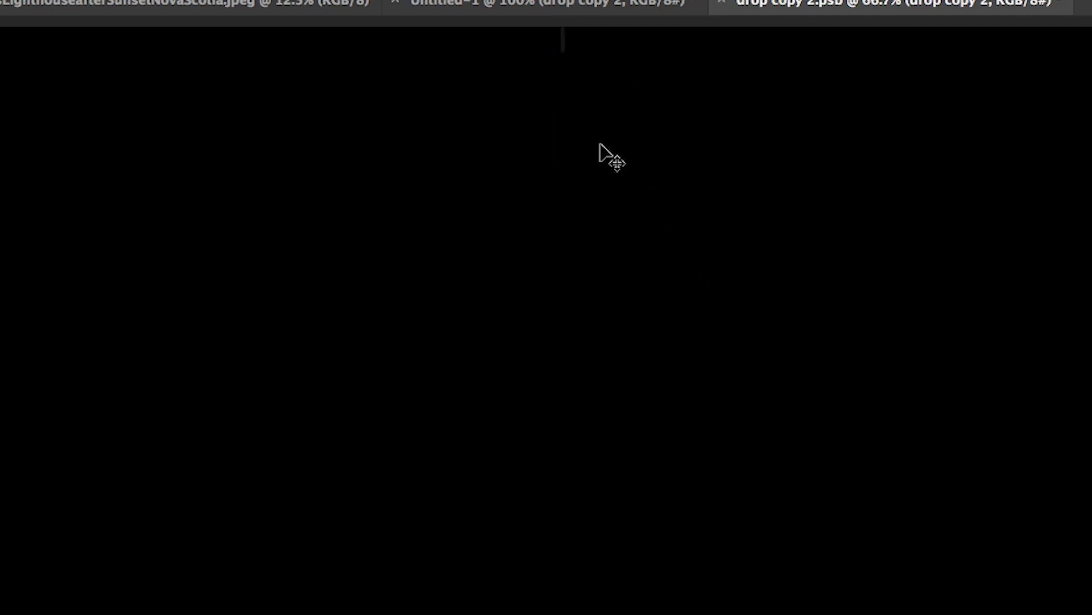
drag(620, 71, 631, 22)
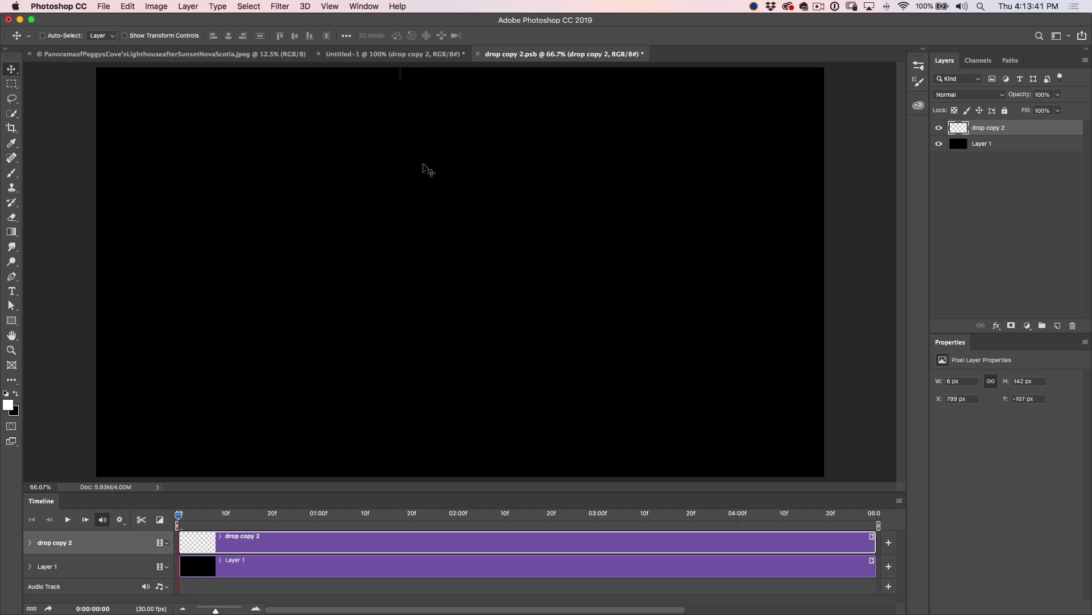
drag(611, 350, 612, 285)
drag(426, 195, 408, 74)
Animate drop copy 2's Position with a keyframe at frame 00 and one at 03:00f, with the drop below the canvas at Y 1169 px.
click(31, 545)
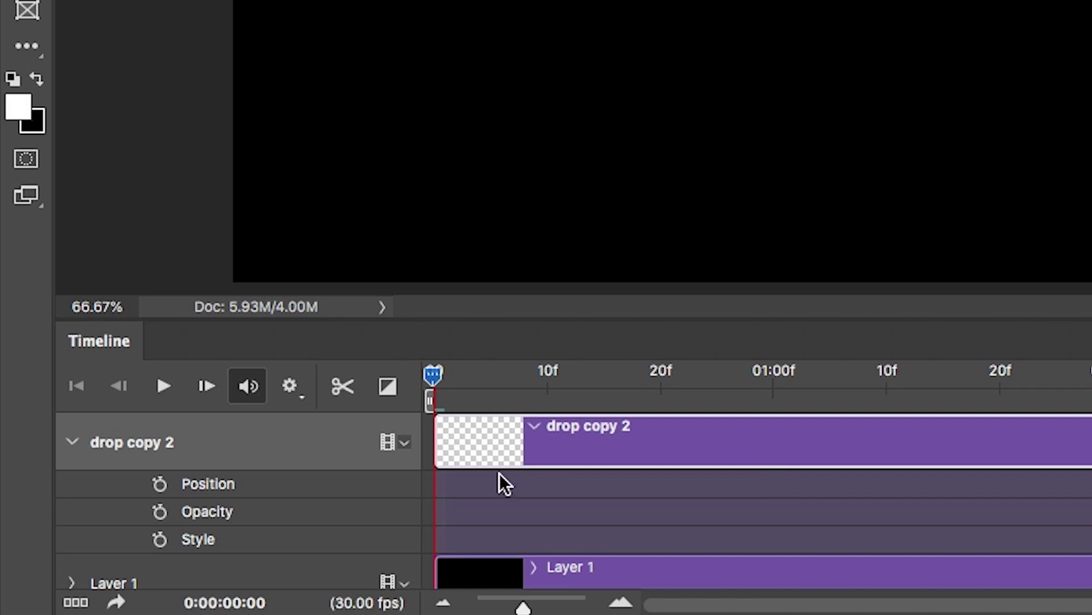
click(160, 484)
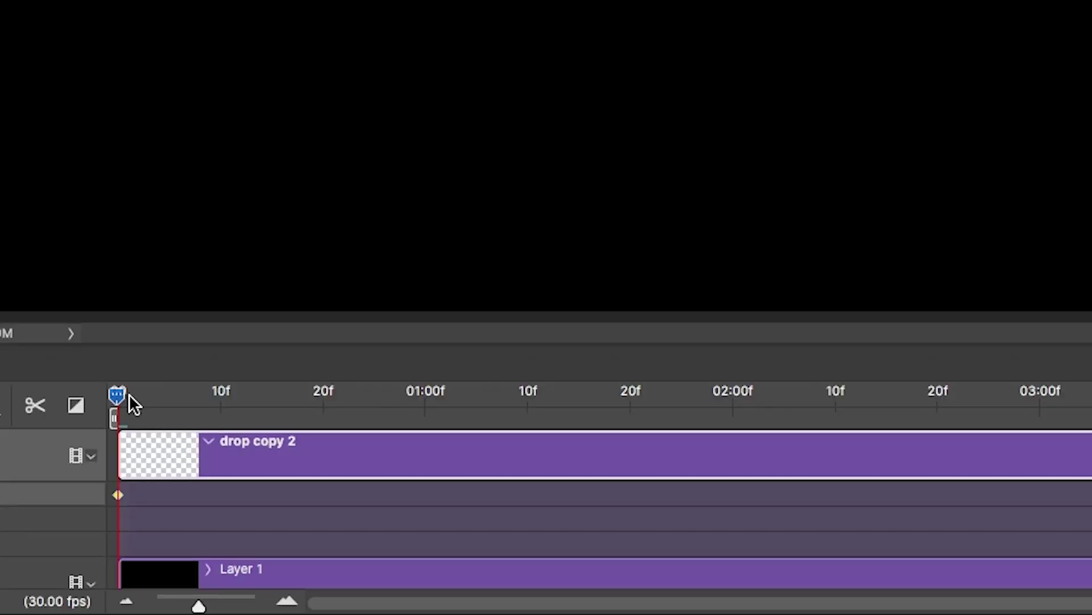
drag(118, 401, 1040, 419)
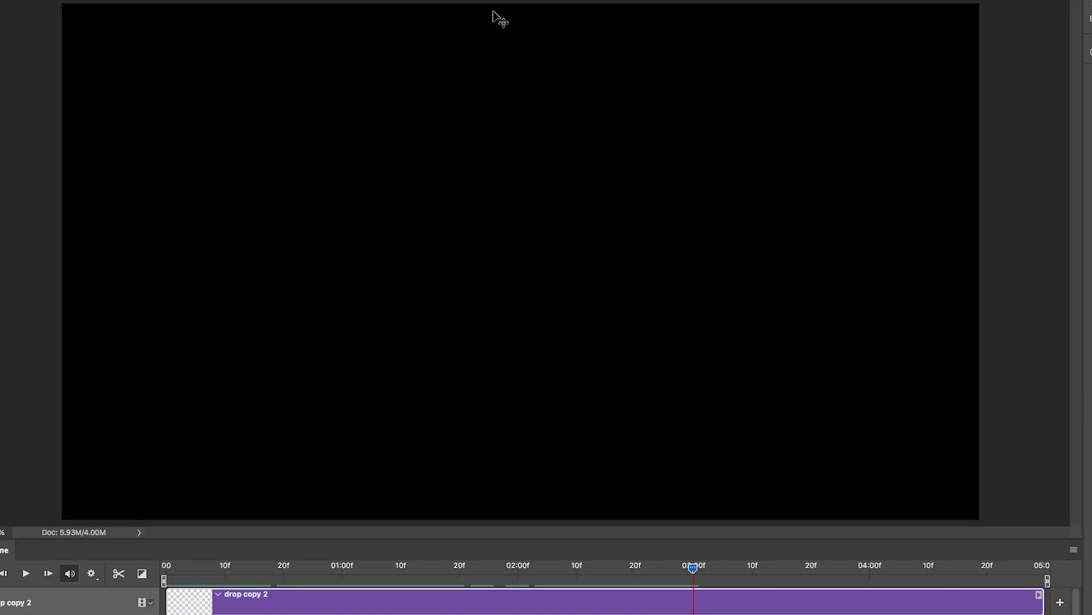
drag(492, 17, 478, 319)
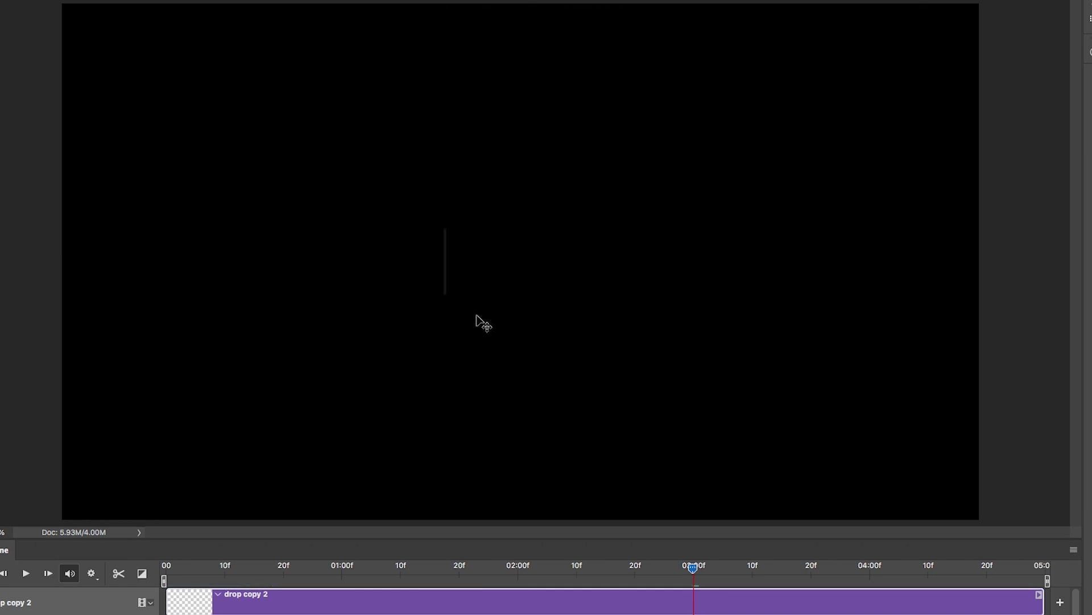
drag(499, 110, 490, 219)
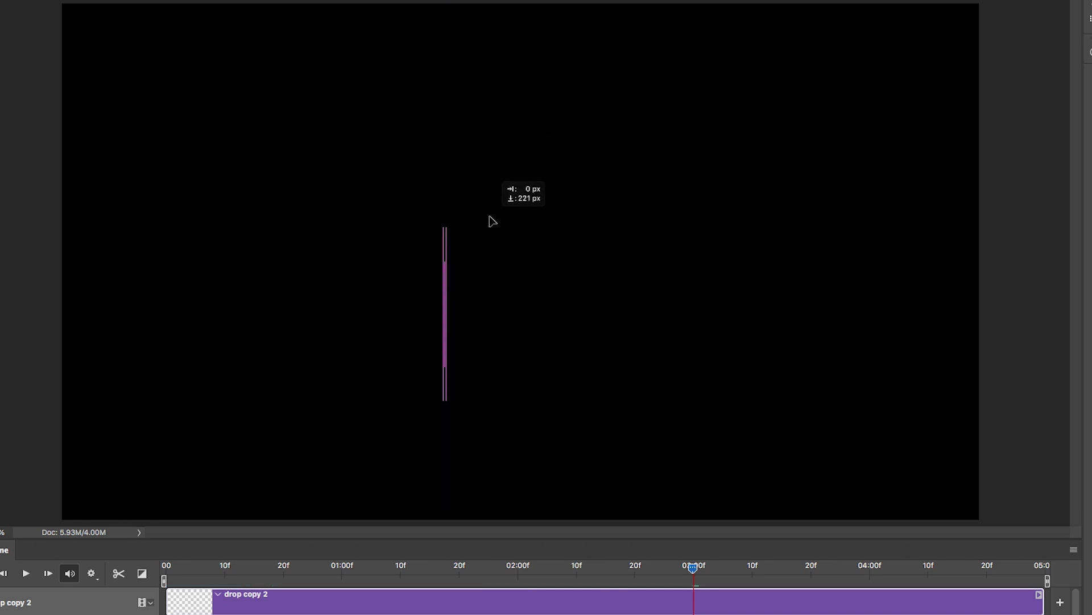
drag(505, 159, 485, 319)
drag(512, 242, 507, 307)
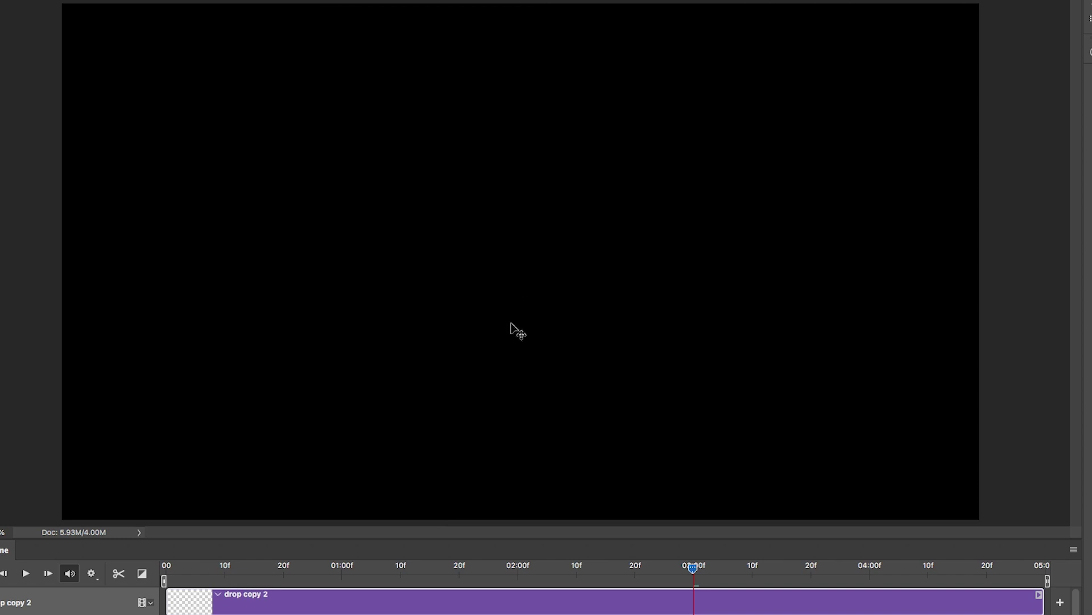
Play the animation from the start twice to check the speed of the falling drop.
drag(693, 567, 165, 596)
key(space)
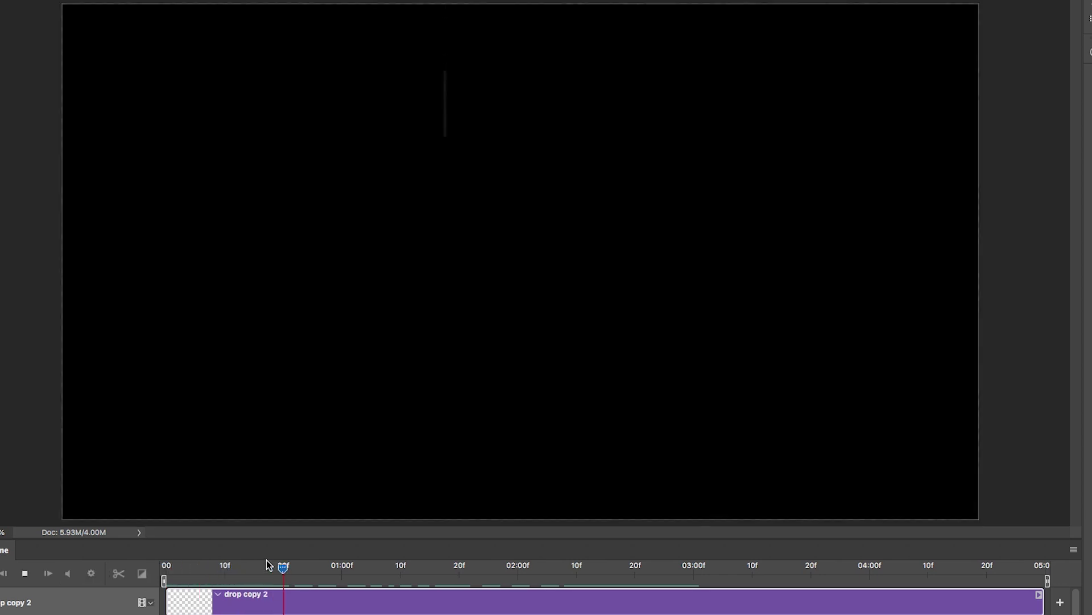
key(space)
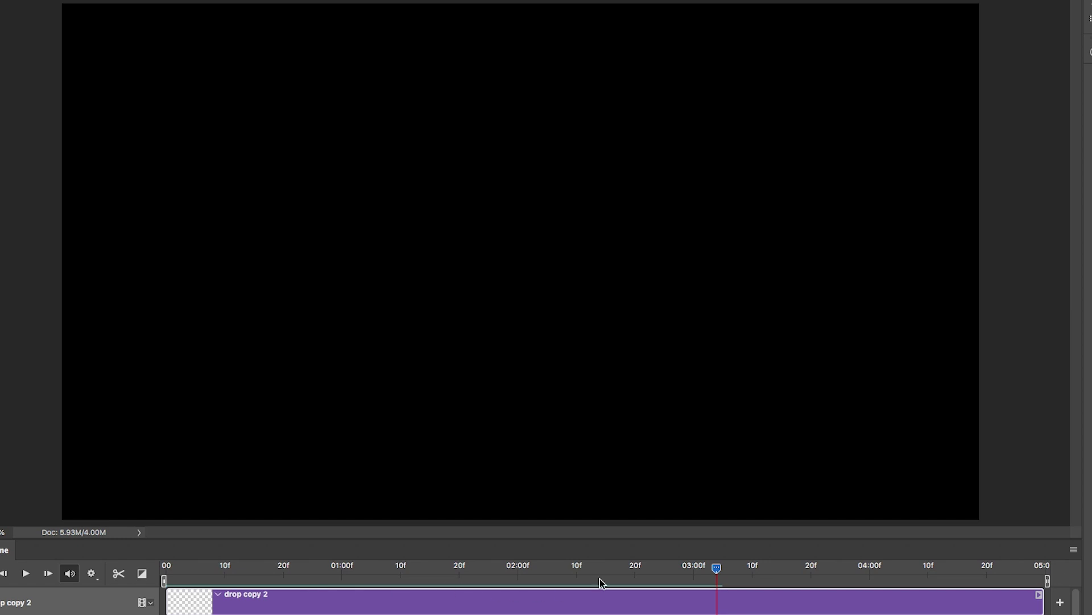
drag(718, 568, 165, 568)
key(space)
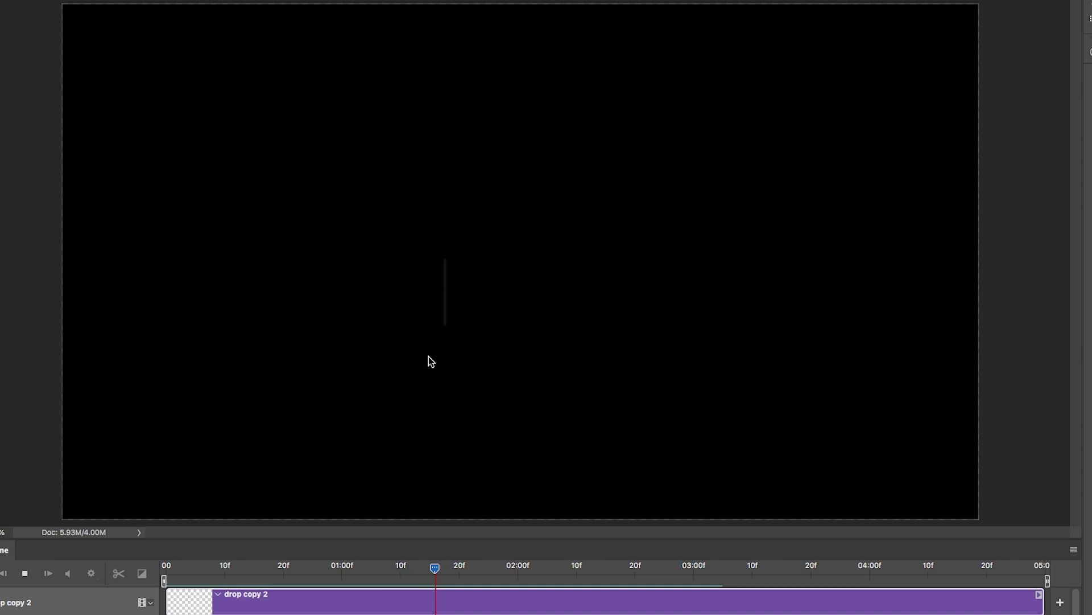
key(space)
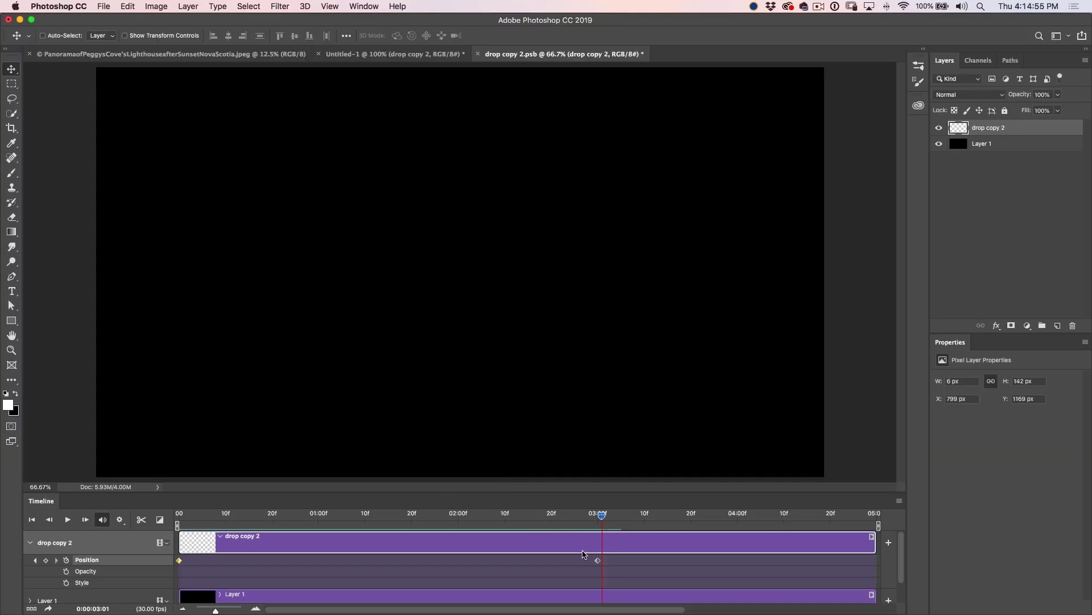
Speed up the fall by moving drop copy 2's end Position keyframe to 01:00f, and preview the animation.
click(600, 562)
drag(603, 562, 316, 580)
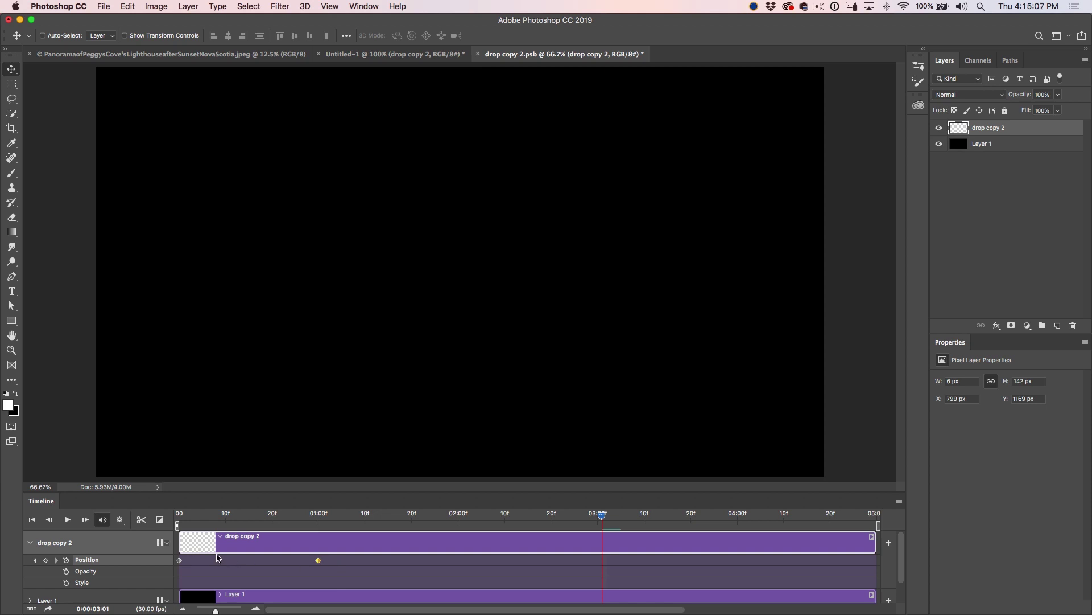
drag(602, 515, 338, 515)
key(space)
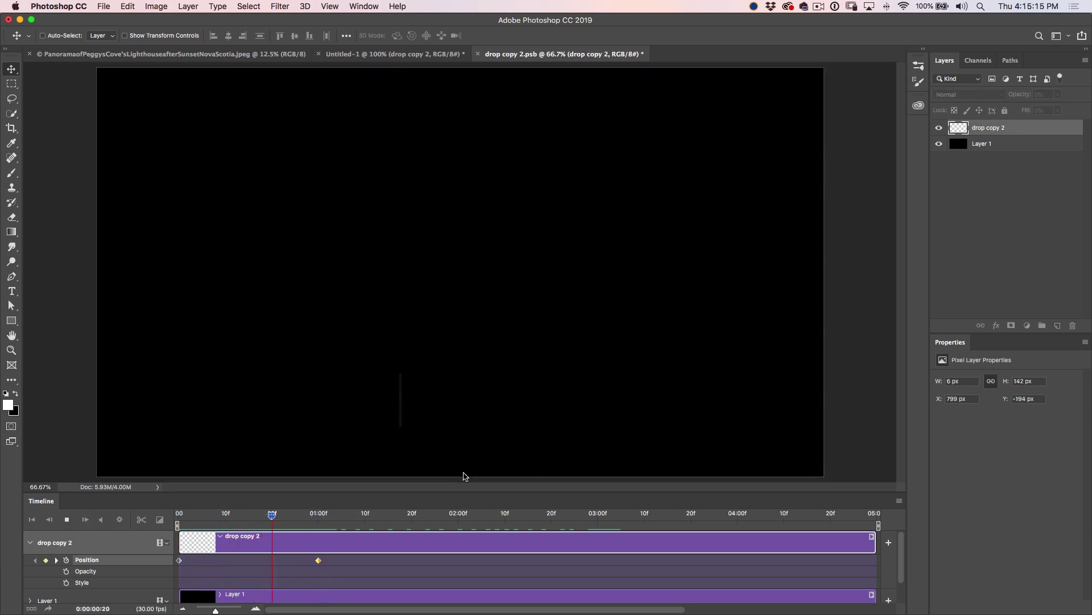
key(space)
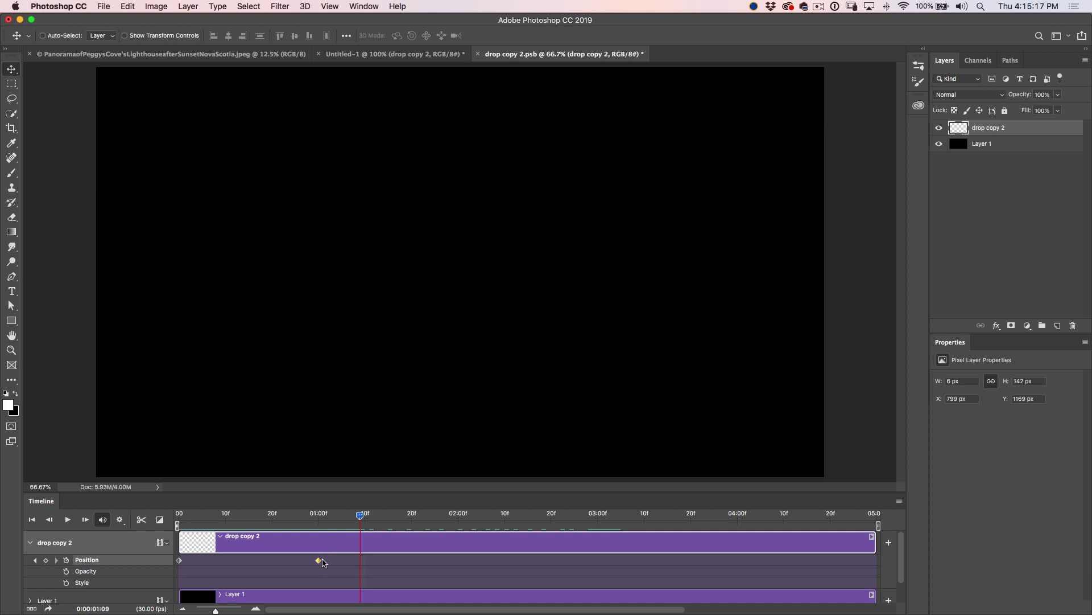
Move drop copy 2's end Position keyframe to about frame 21 and preview the faster fall from the start.
drag(318, 561, 277, 562)
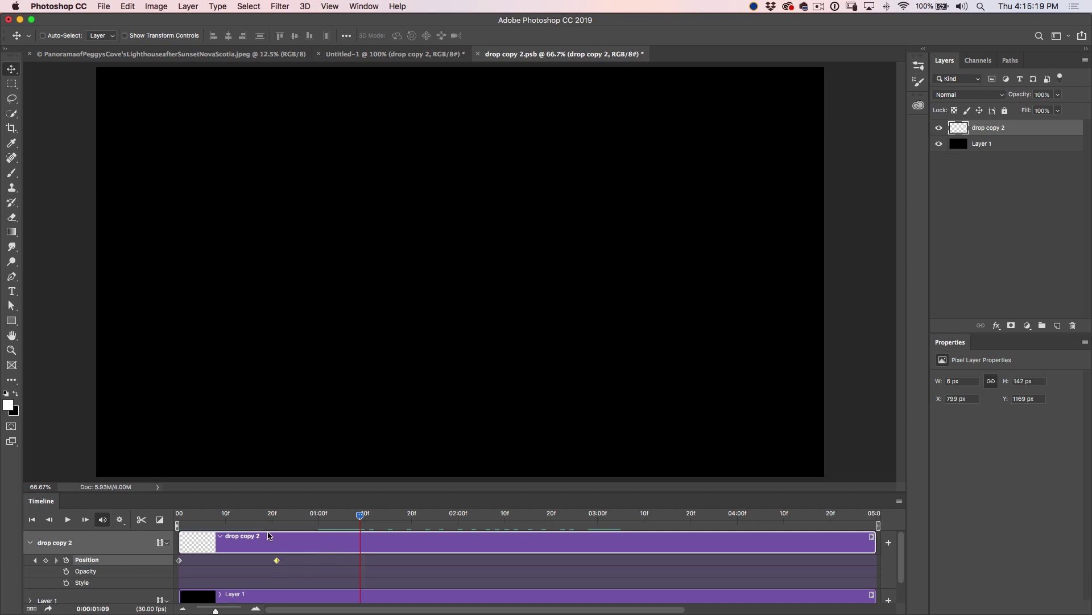
key(space)
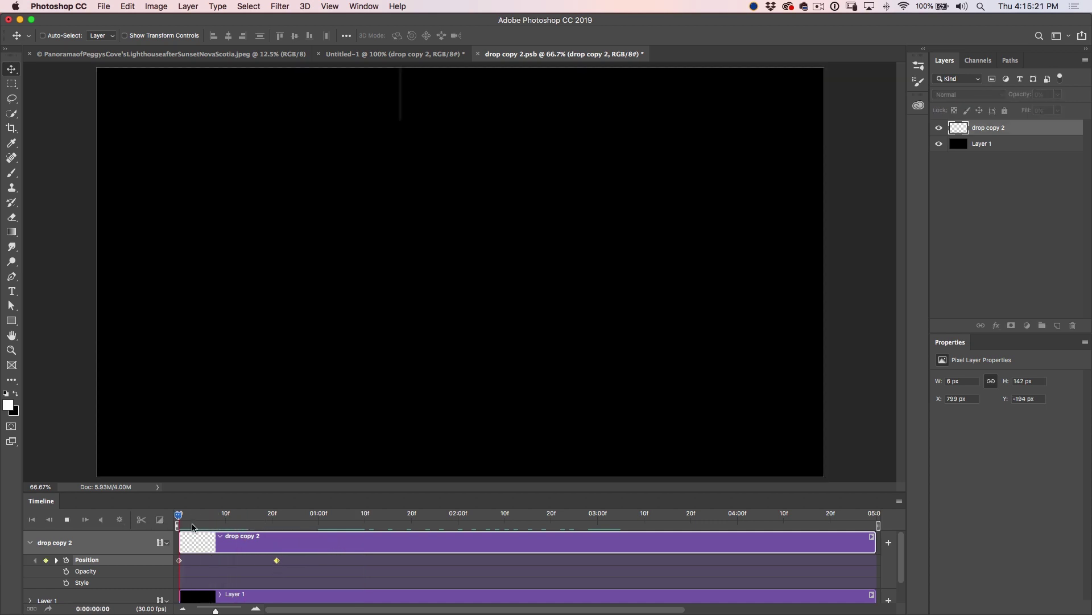
click(169, 523)
key(space)
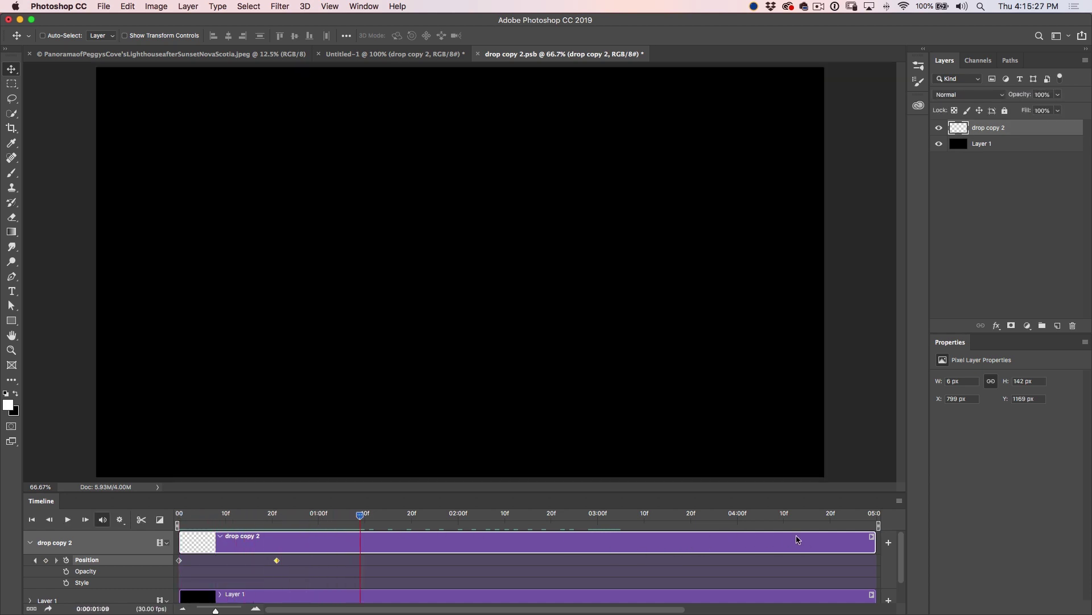
Trim the drop copy 2 and Layer 1 clips to end at the last Position keyframe, and scrub back through the animation.
drag(874, 540, 276, 548)
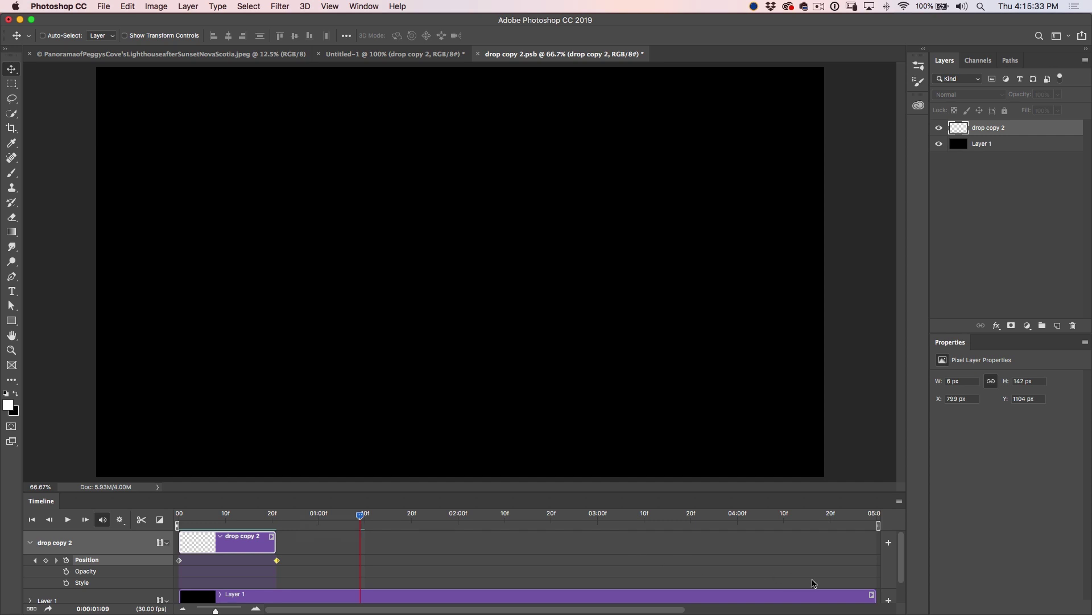
drag(874, 593, 284, 573)
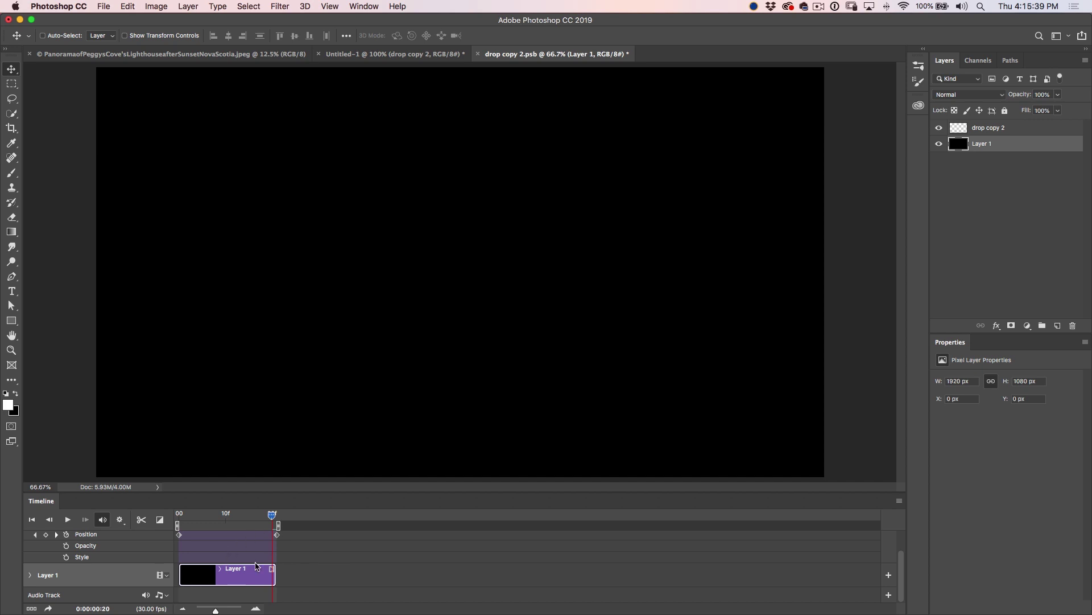
drag(272, 515, 176, 515)
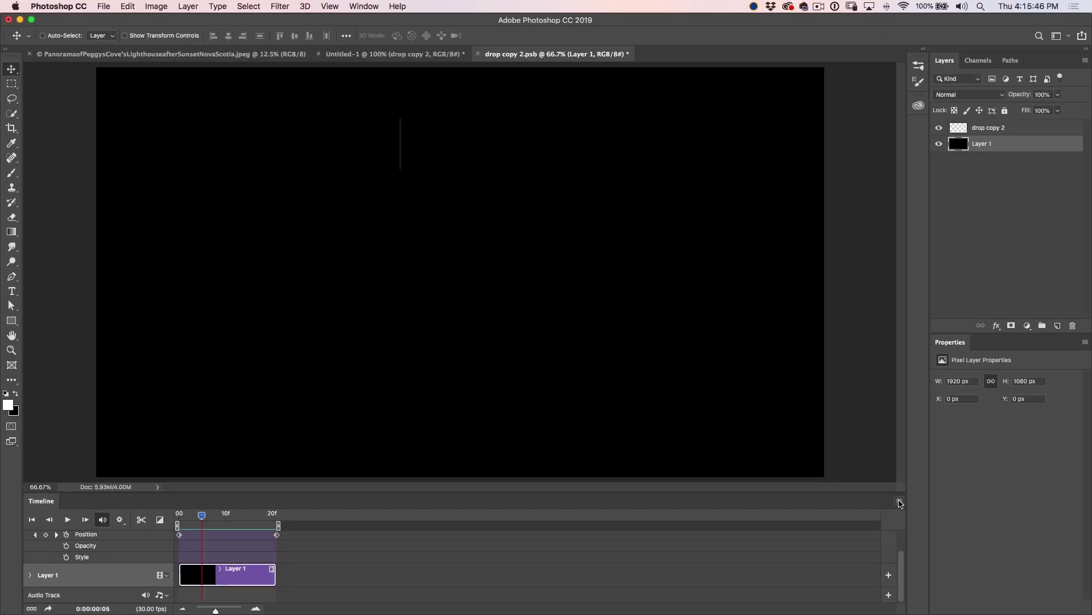
Check the timeline's Loop Playback option and preview the falling drop as a loop.
click(898, 501)
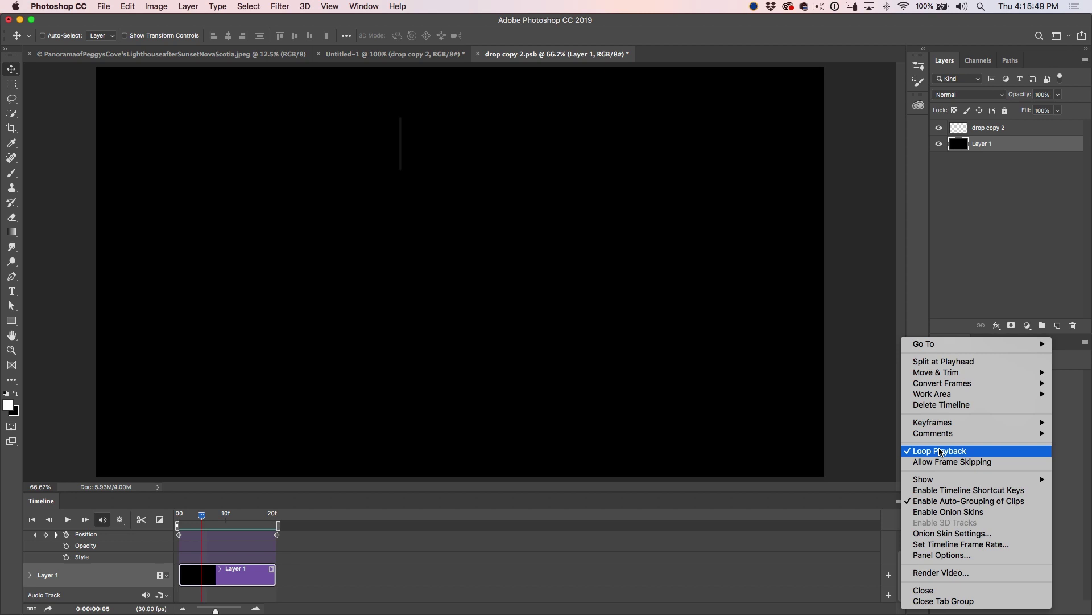
click(859, 500)
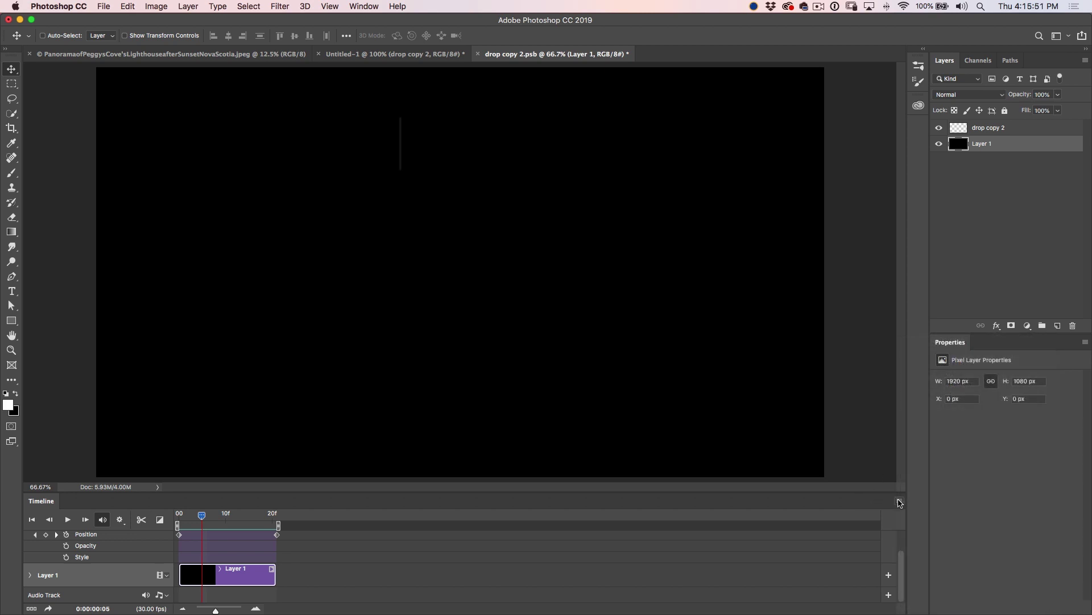
click(899, 502)
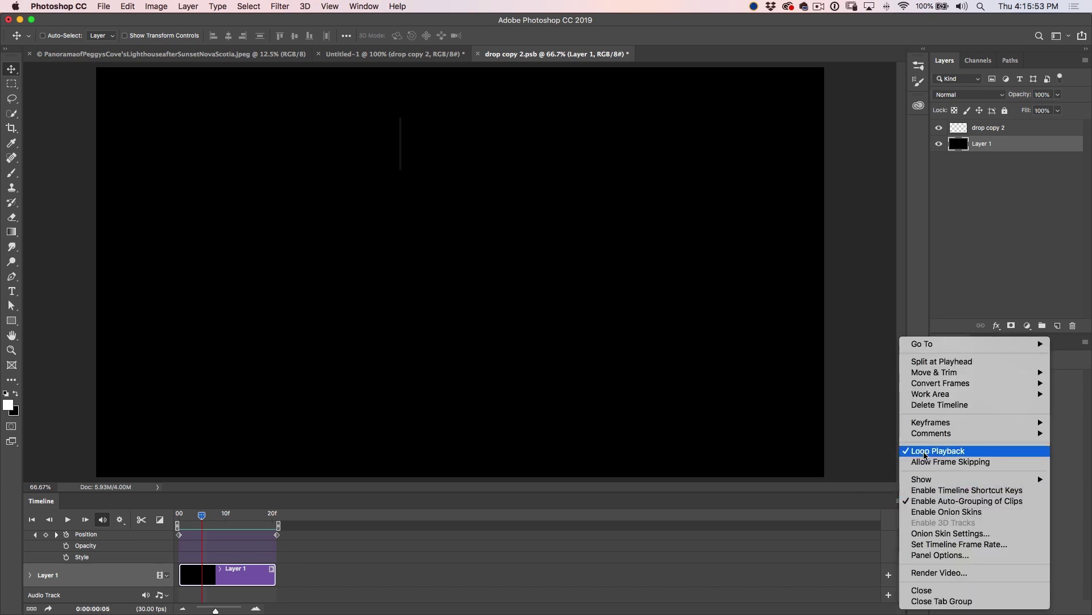
click(861, 493)
key(space)
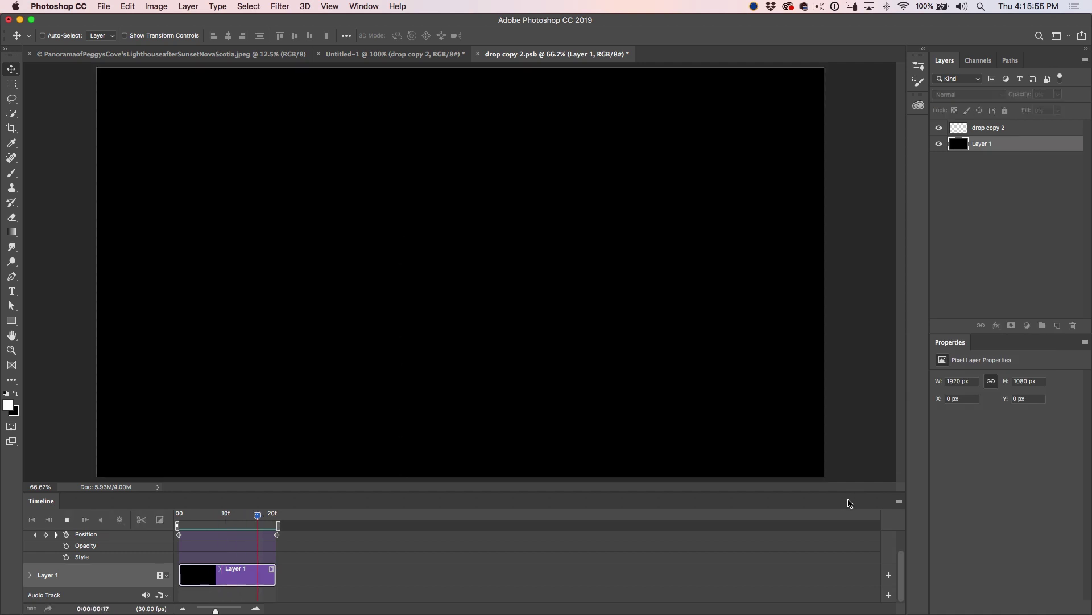
key(space)
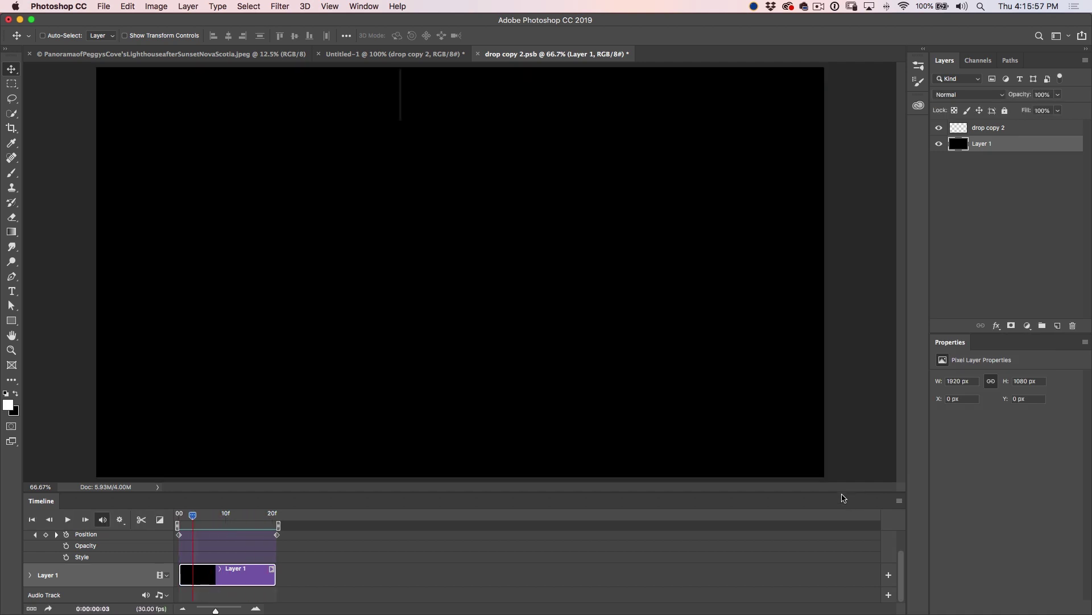
Hide the black Layer 1, save the smart object's contents, and close drop copy 2.psb.
click(939, 145)
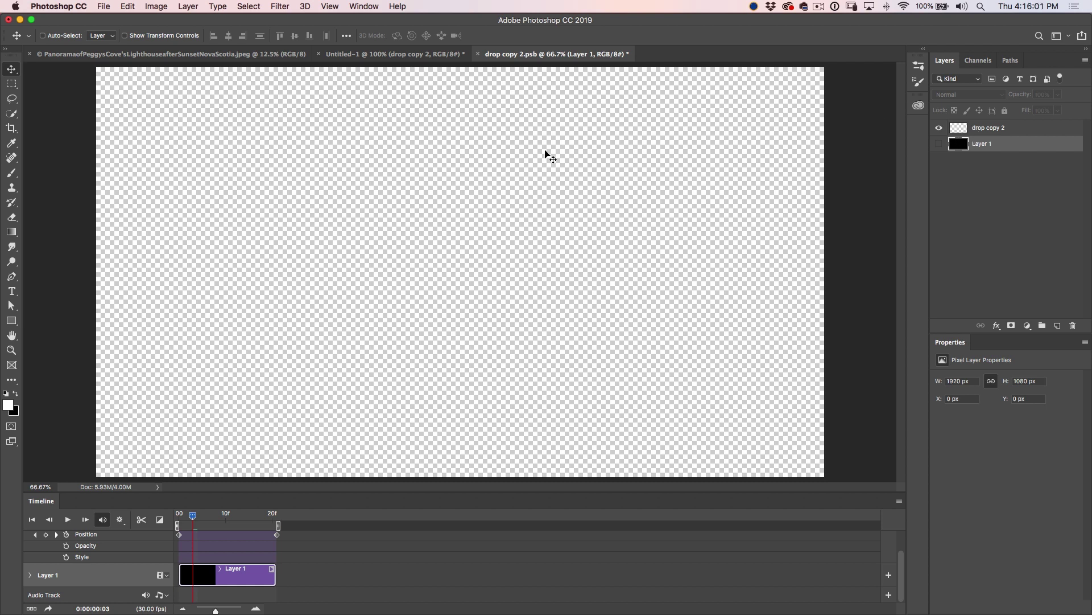
key(super+s)
click(478, 54)
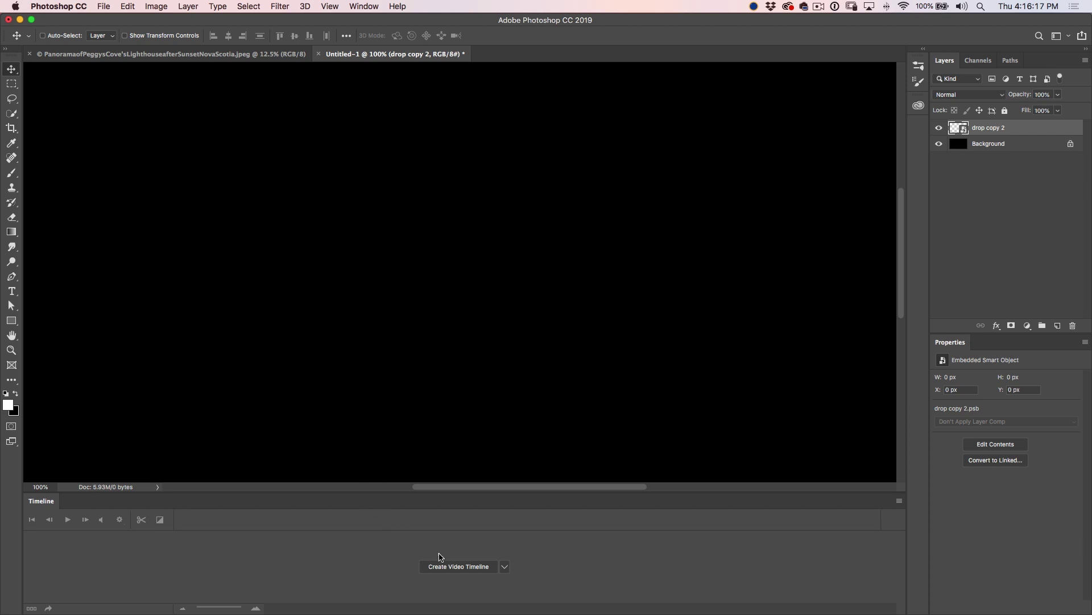
Create a video timeline in the Untitled-1 document and preview the smart object's falling drop.
click(450, 569)
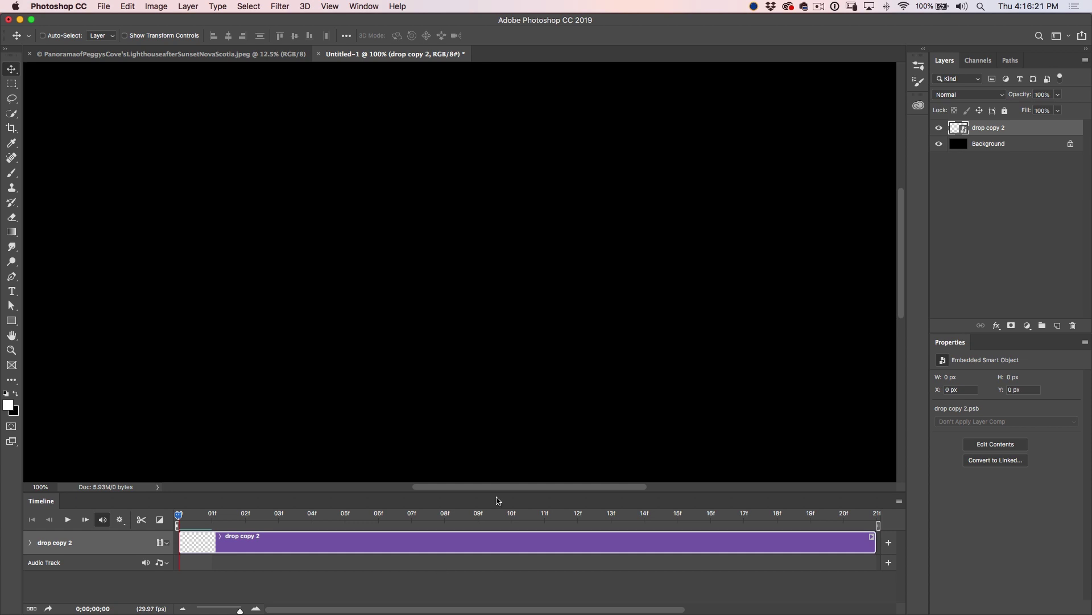
key(space)
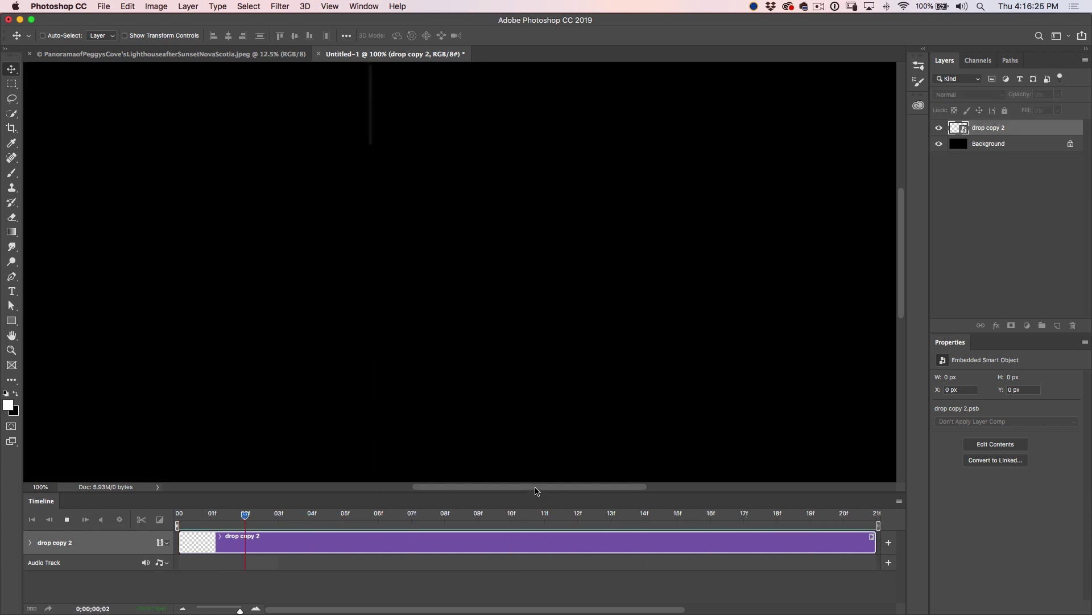
key(space)
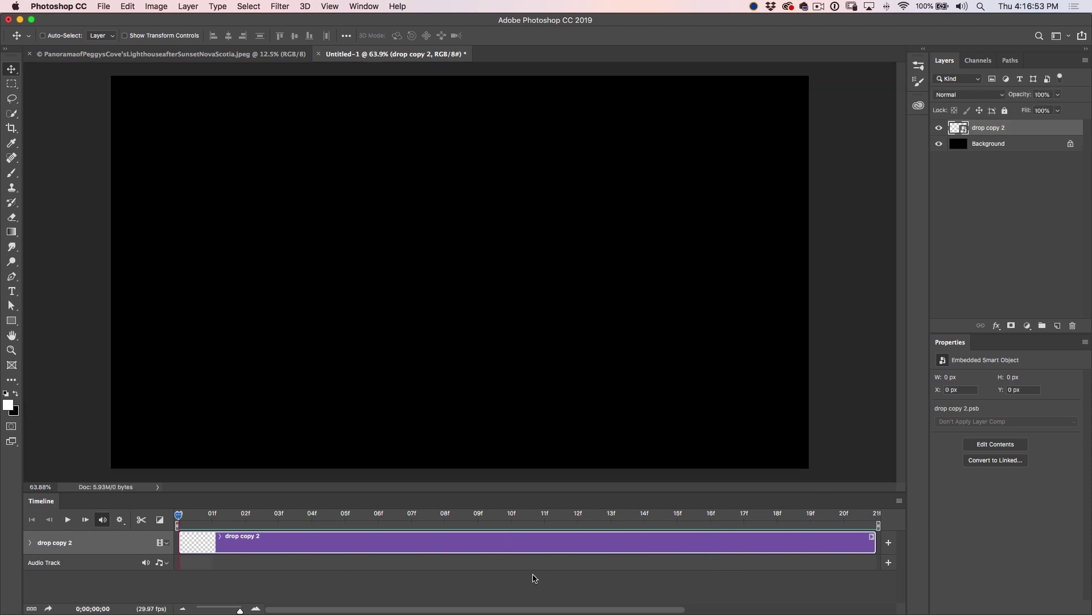
Duplicate the drop copy 2 layer twice and line up the three clips end to end on one video track.
drag(240, 610, 216, 610)
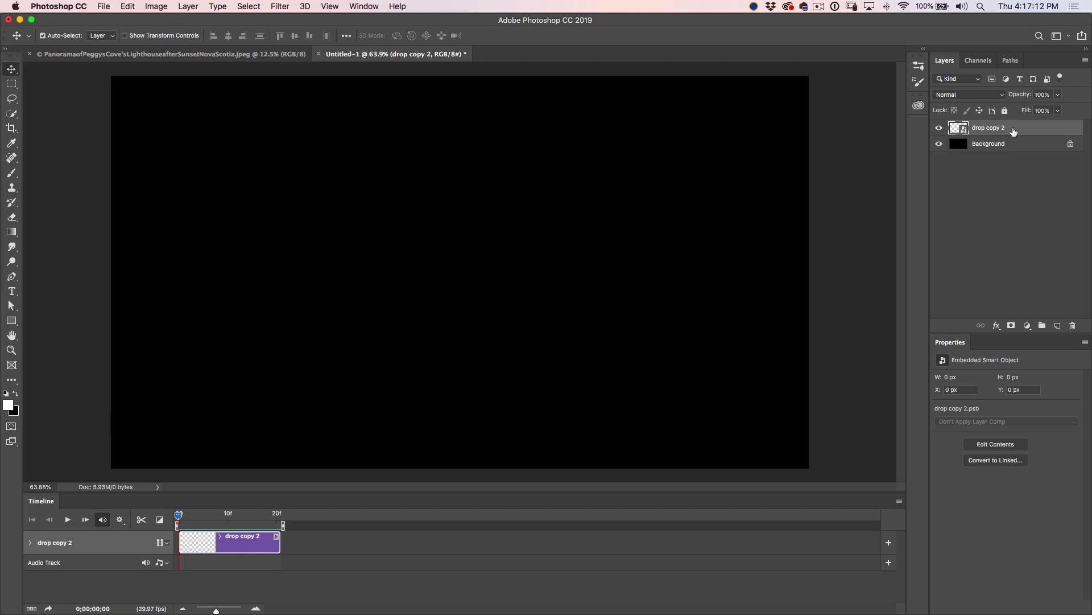
key(super+j)
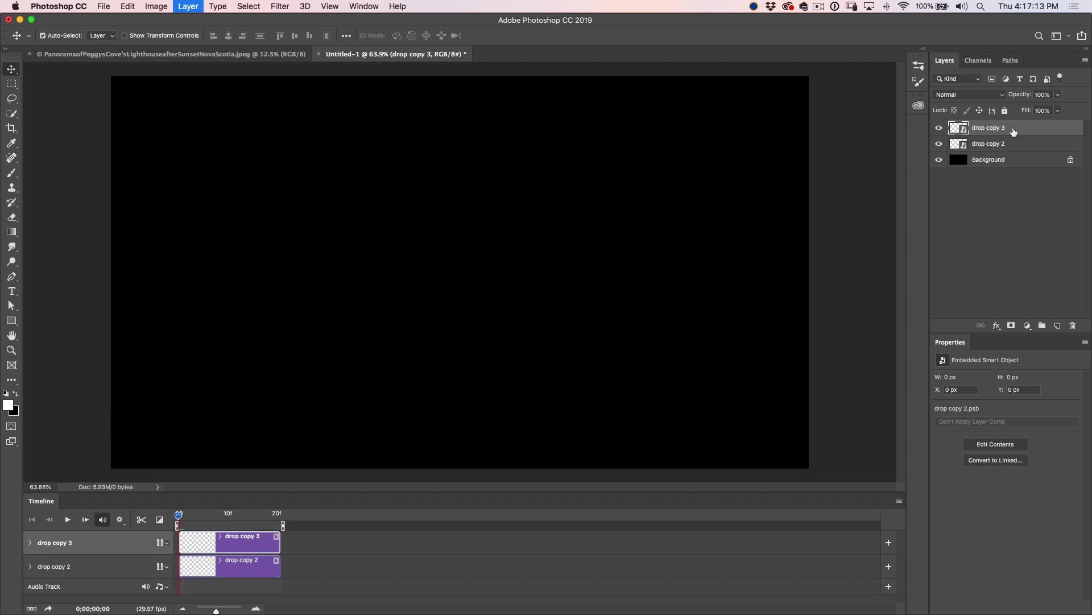
key(super+j)
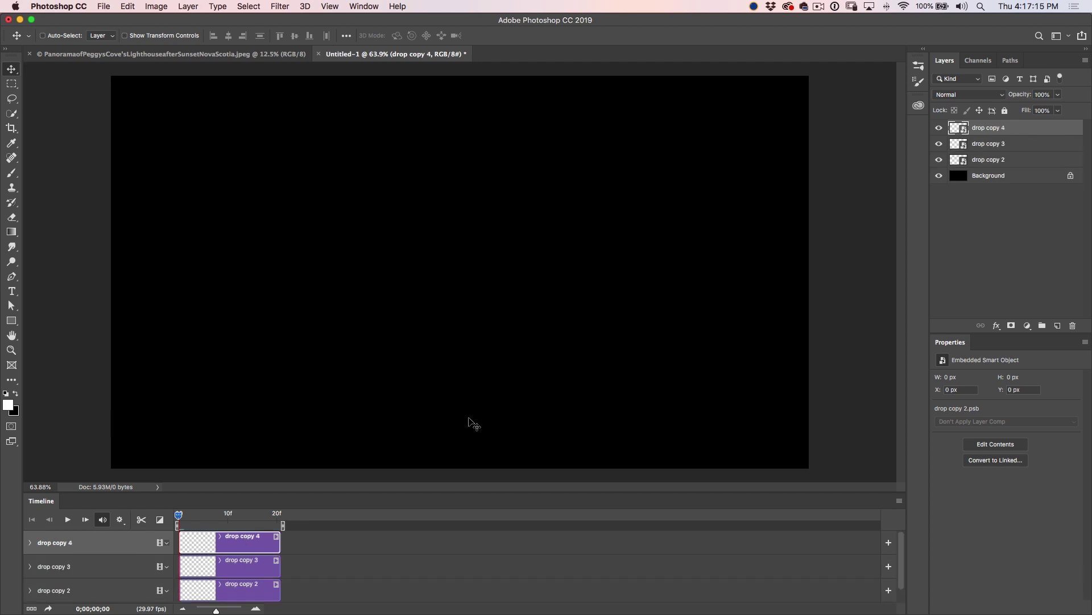
drag(233, 559, 341, 587)
drag(257, 542, 489, 569)
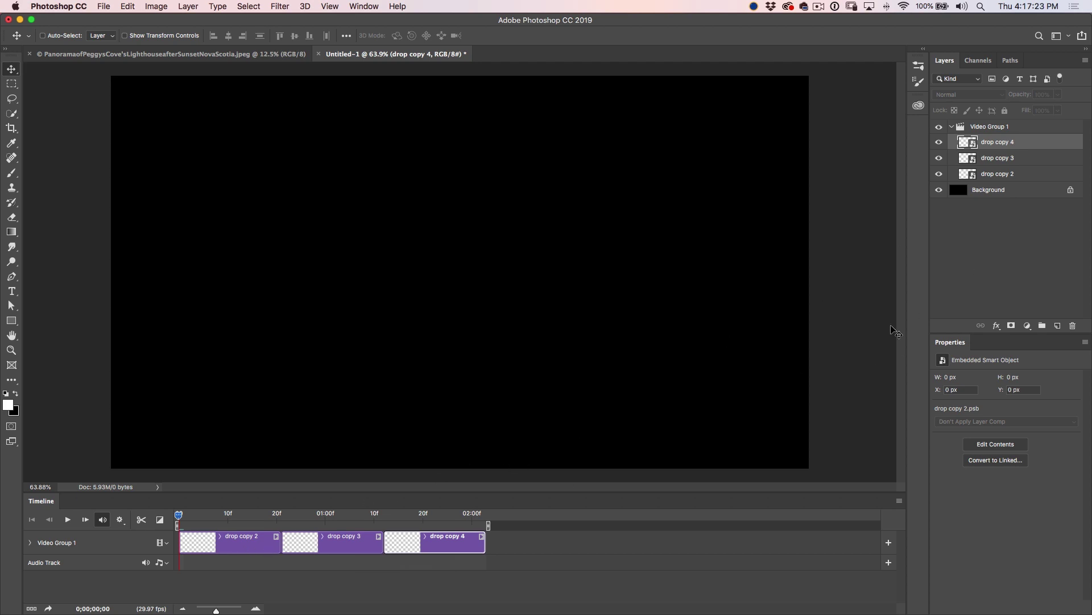
Duplicate the three drop clips together to extend the sequence to six, and preview it from the start.
shift+click(1017, 173)
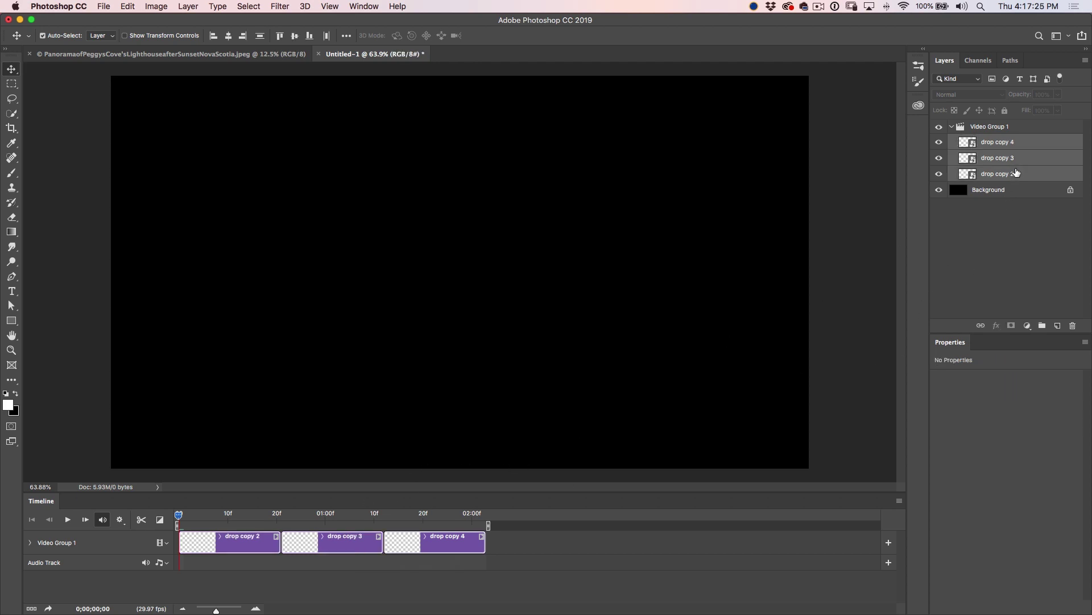
key(super+j)
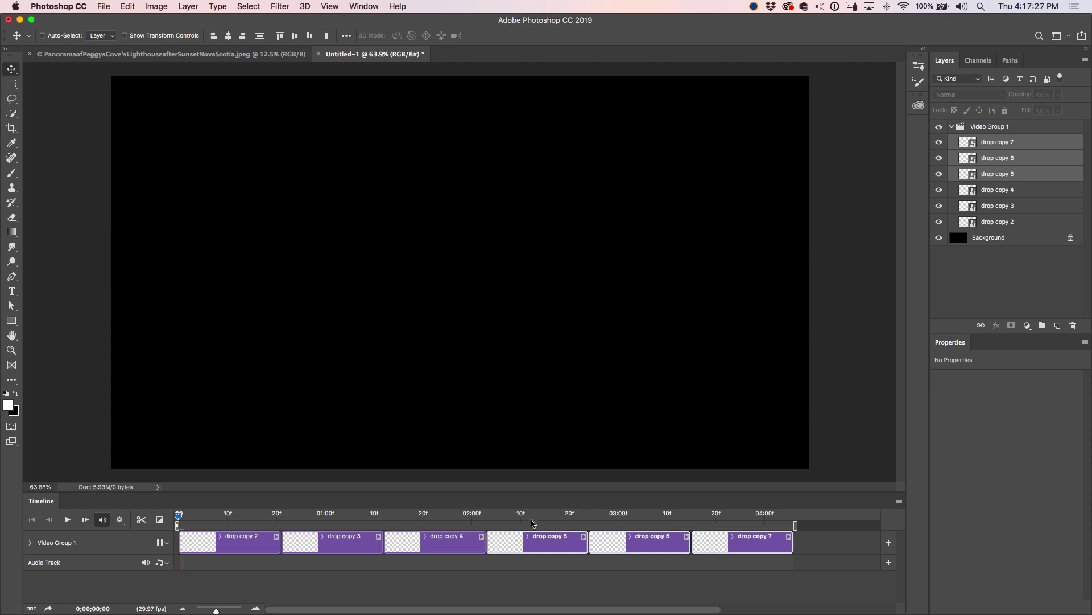
key(space)
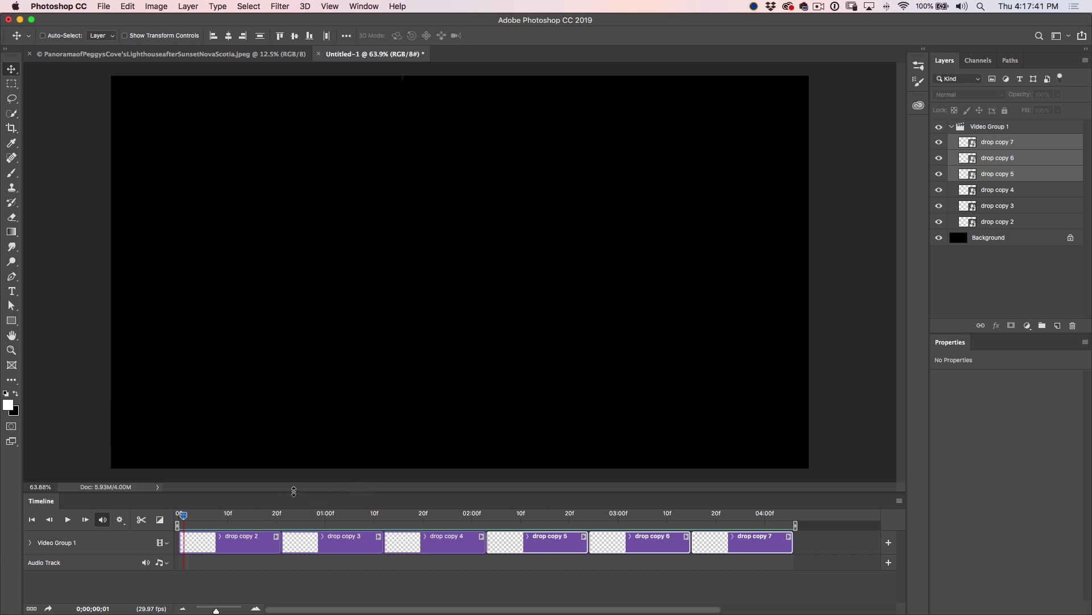
drag(183, 514, 174, 516)
Convert the six drop layers in Video Group 1 into one smart object and preview its continuous drop animation.
click(1007, 142)
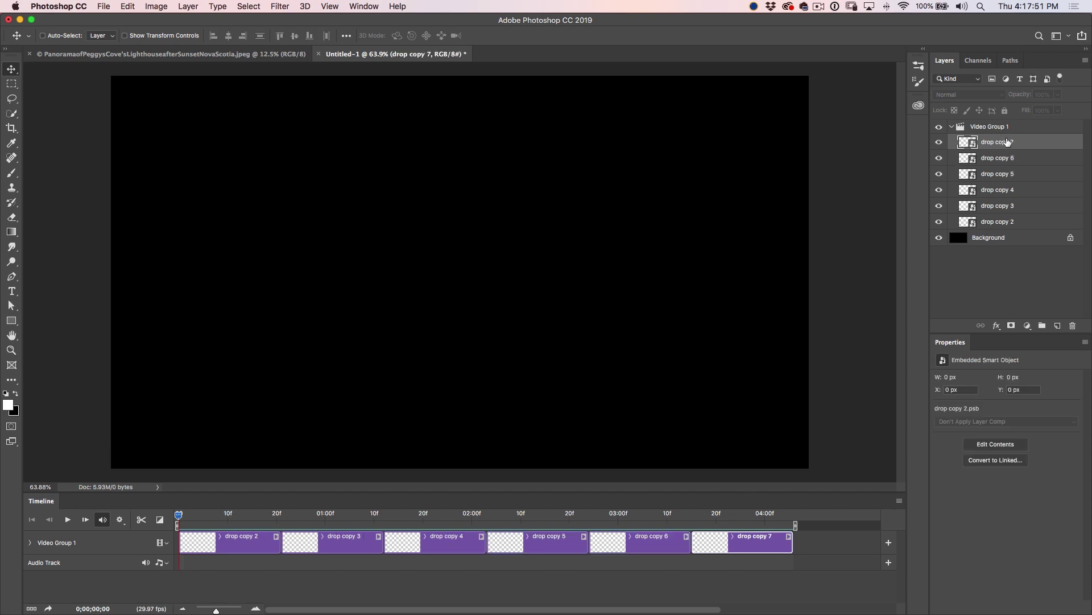
shift+click(1005, 222)
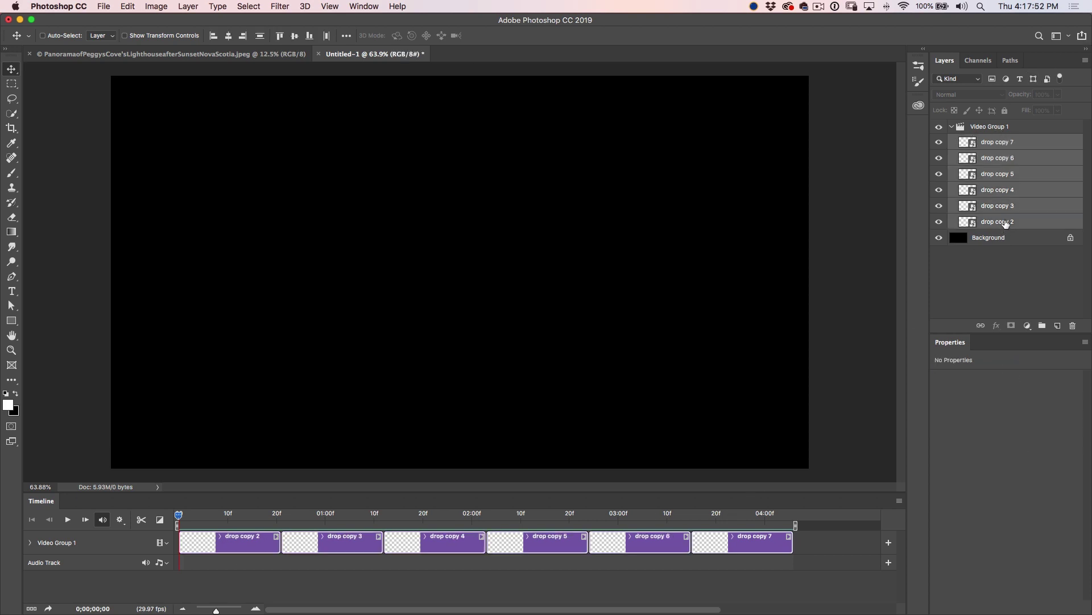
right_click(1016, 146)
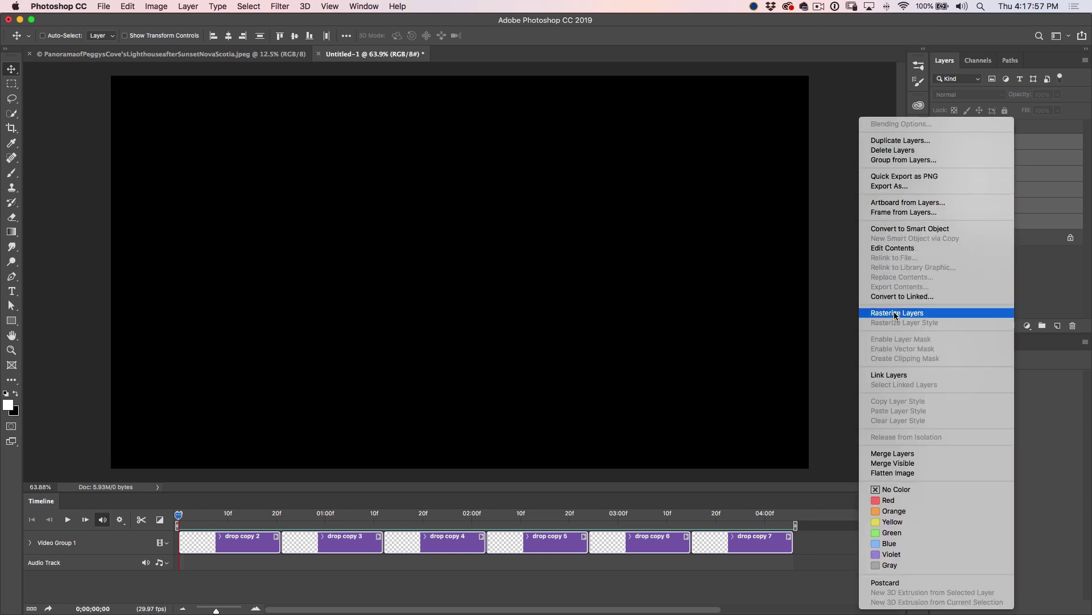
click(914, 229)
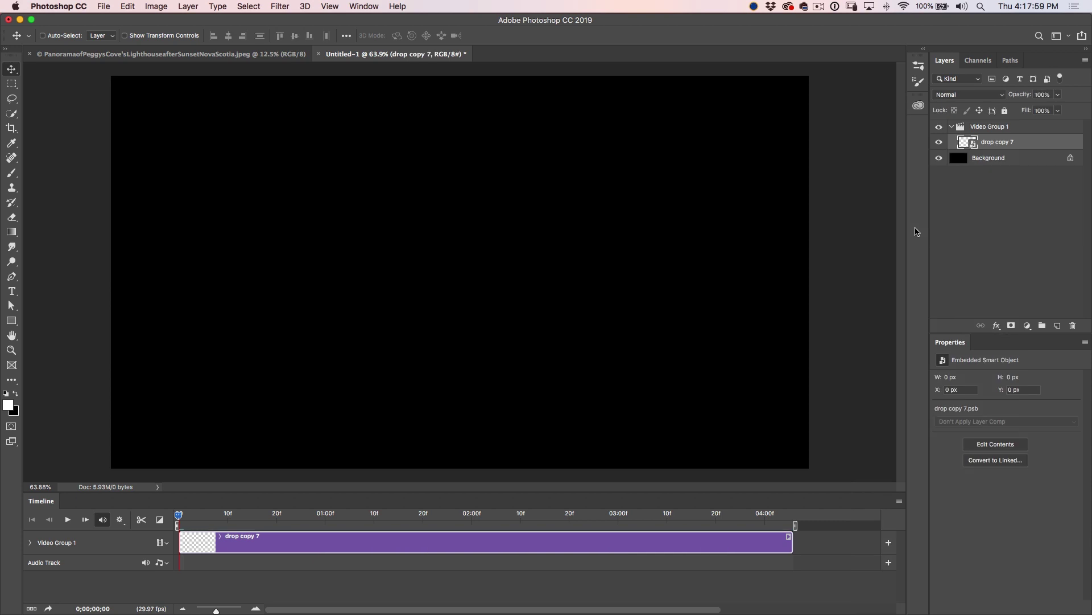
key(space)
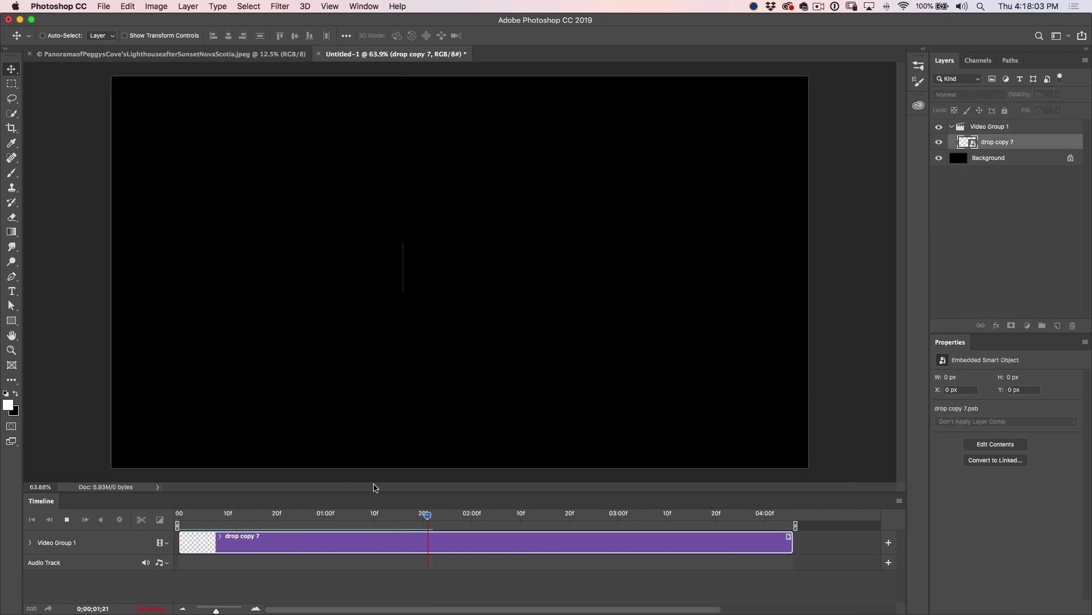
key(space)
drag(555, 519, 178, 515)
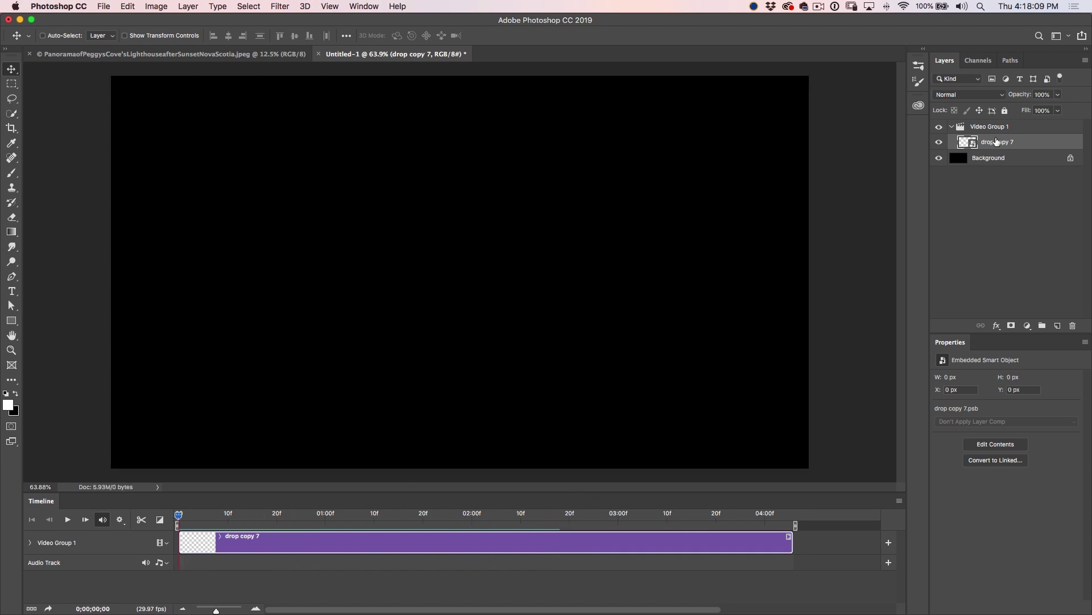
Duplicate drop copy 7, move the copy above Video Group 1, and align its clip with the start of the timeline.
key(super+j)
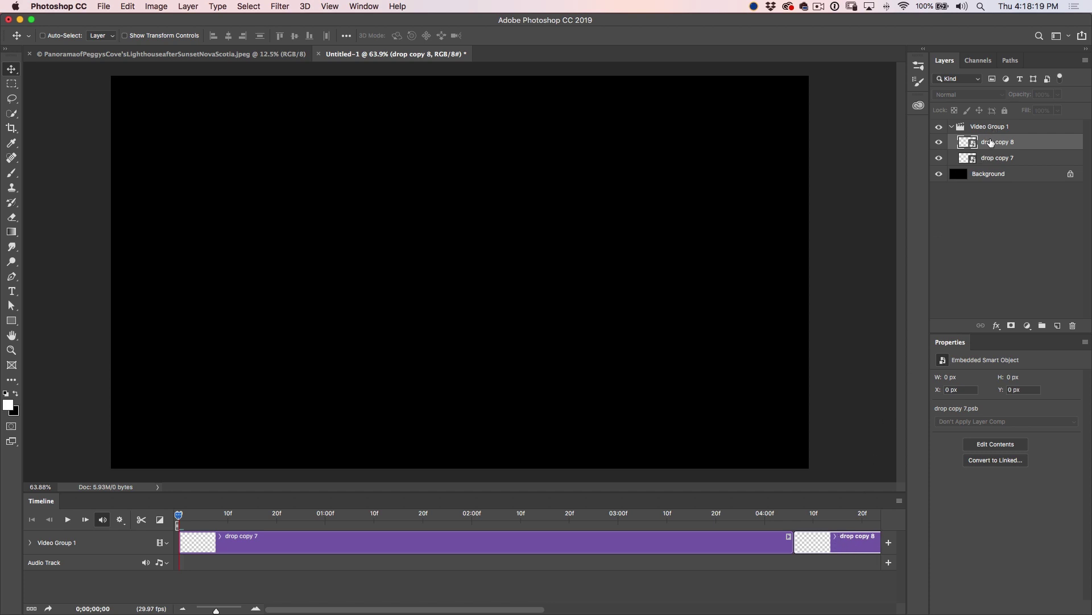
drag(991, 143, 996, 124)
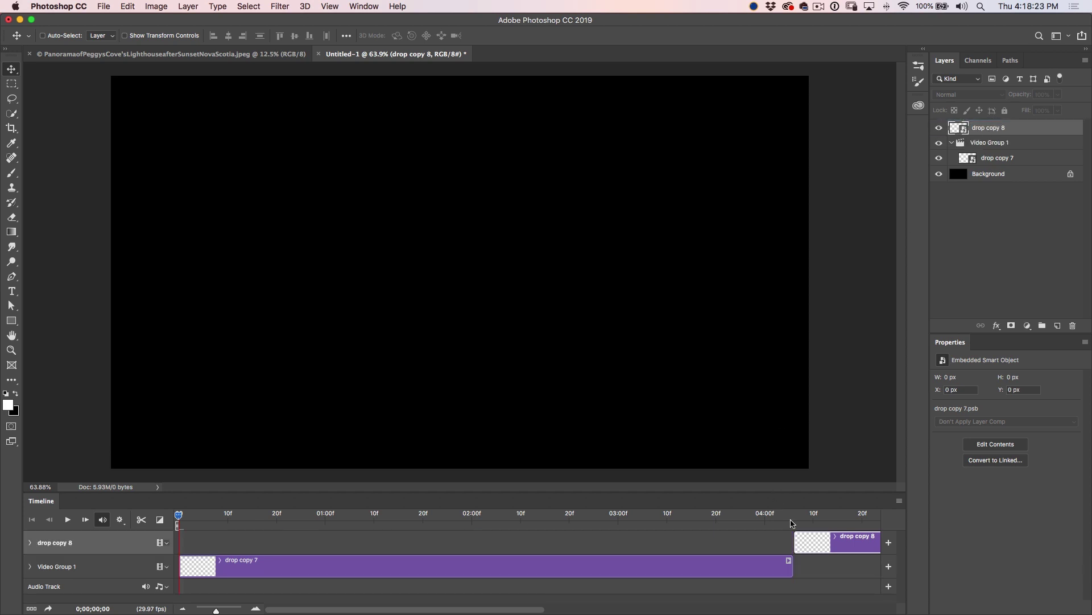
drag(813, 540, 198, 540)
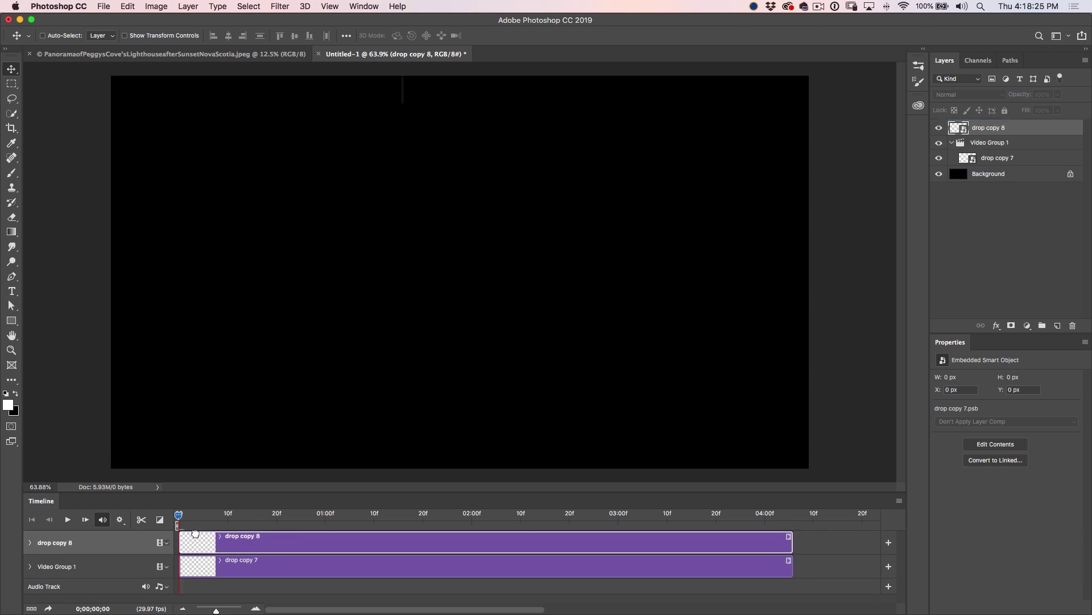
key(space)
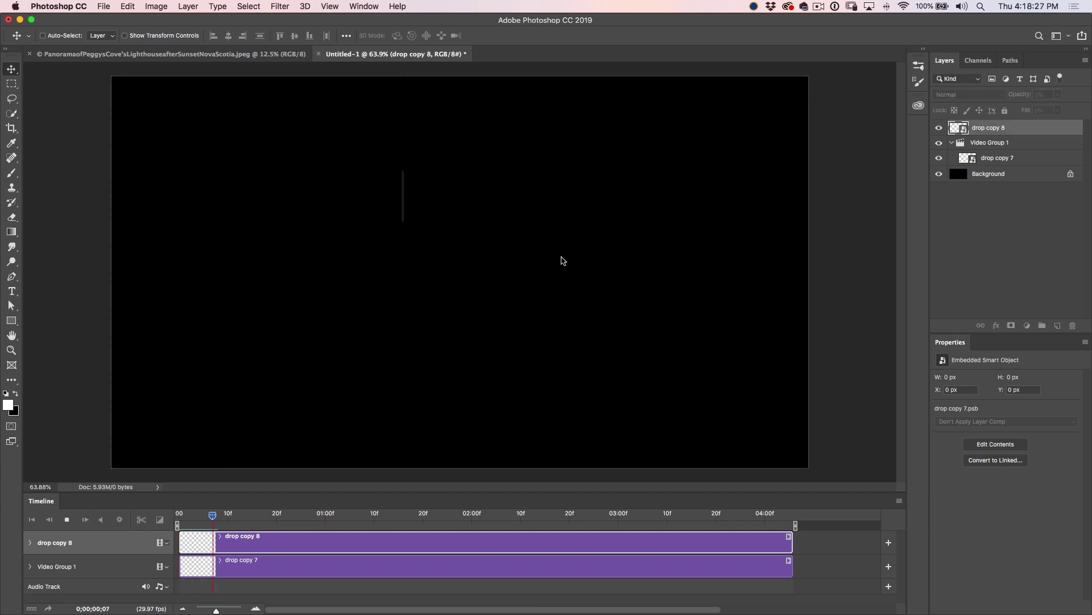
key(space)
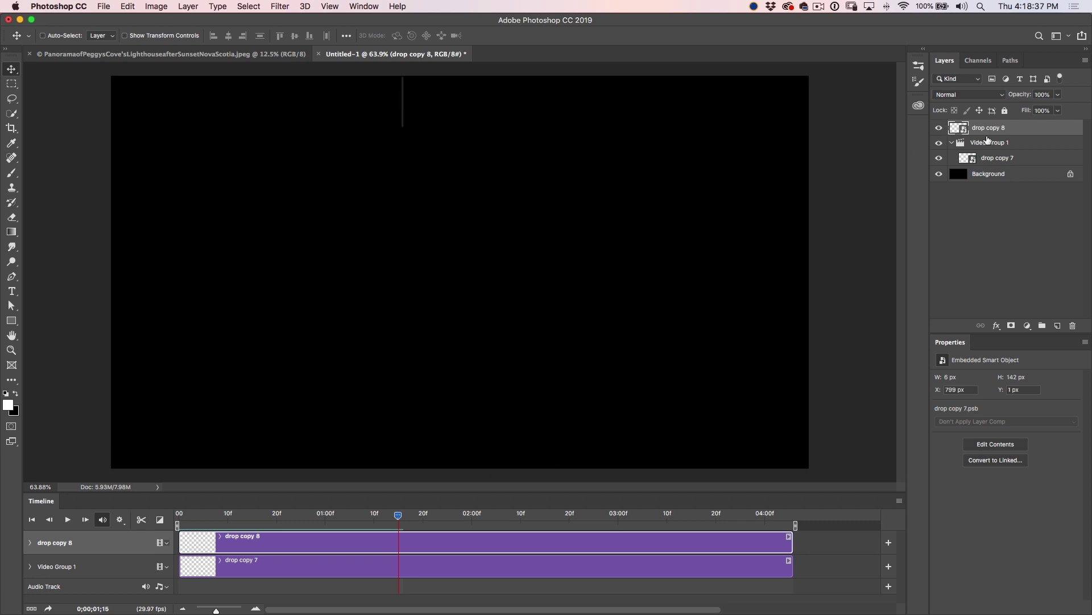
Offset the drop copy 8 raindrop to about 98 px right and 71 px below the original drop, and preview both.
click(988, 158)
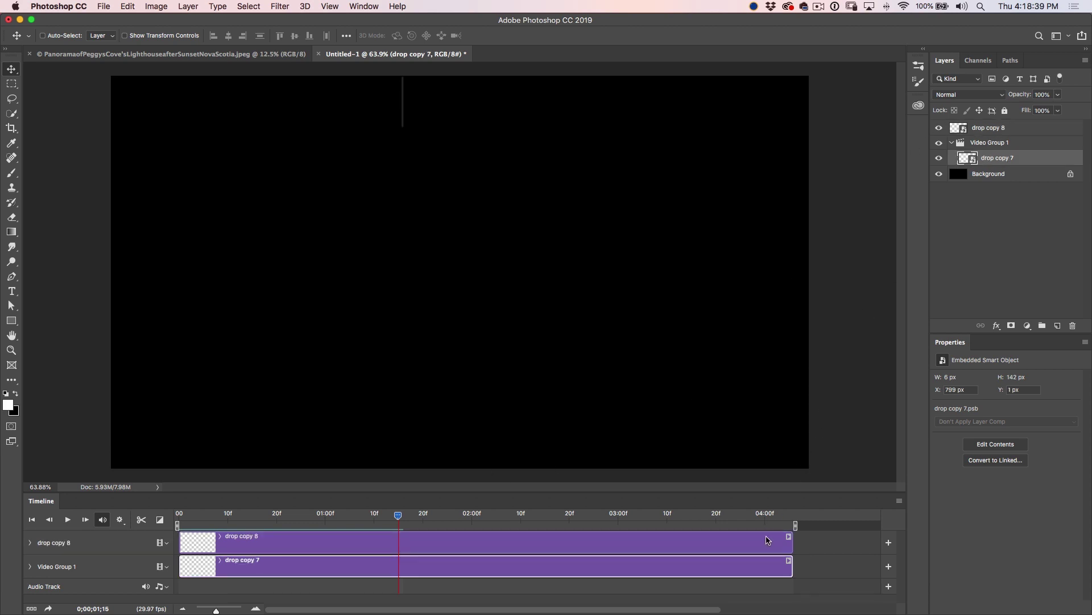
click(995, 132)
click(989, 158)
click(763, 548)
click(760, 565)
click(766, 546)
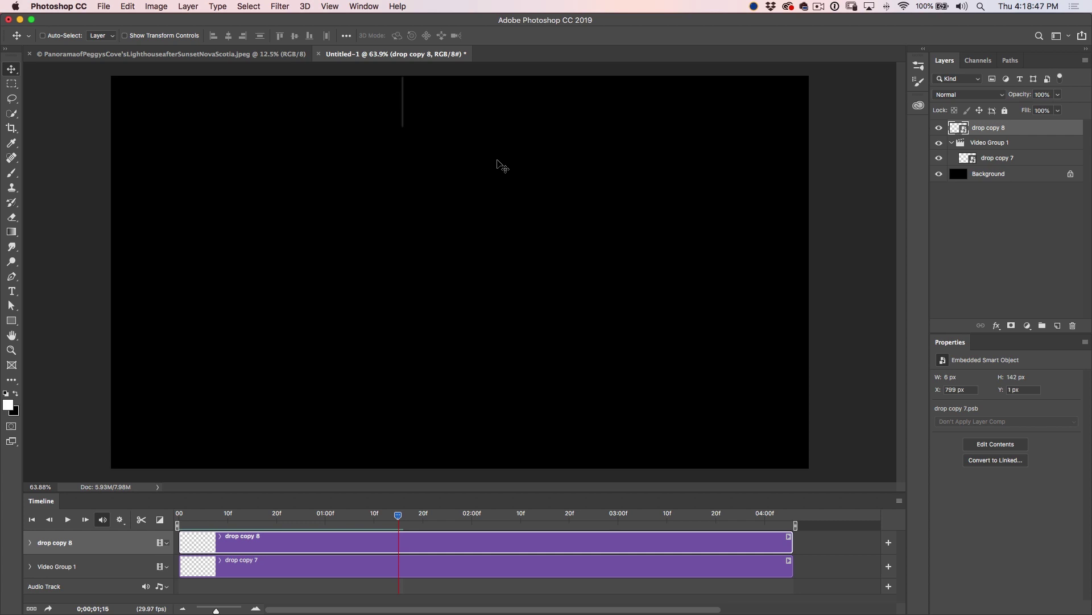
drag(449, 151, 485, 177)
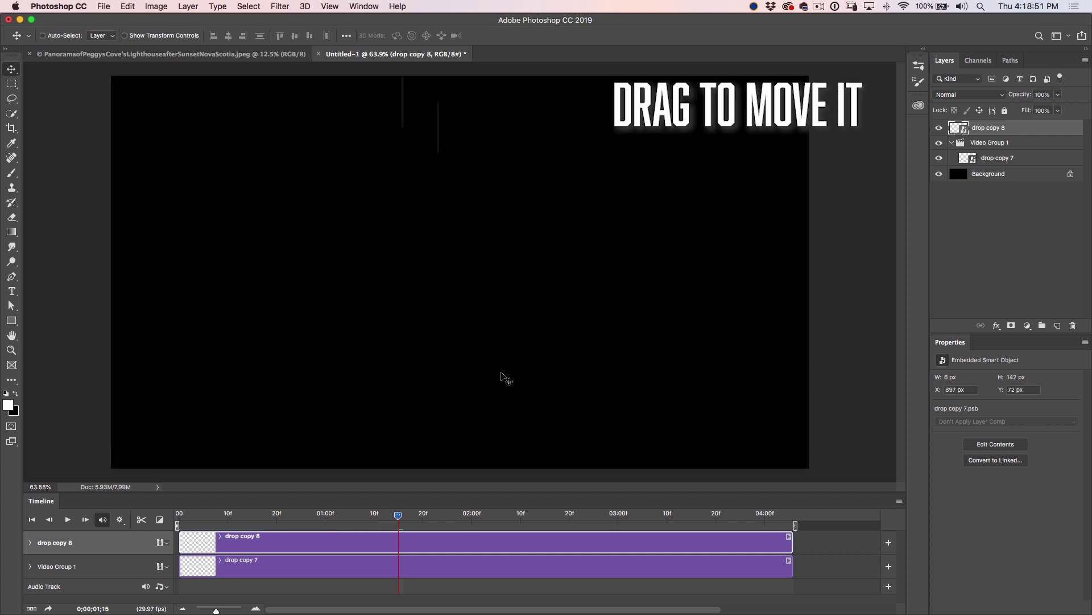
drag(397, 522, 179, 522)
key(space)
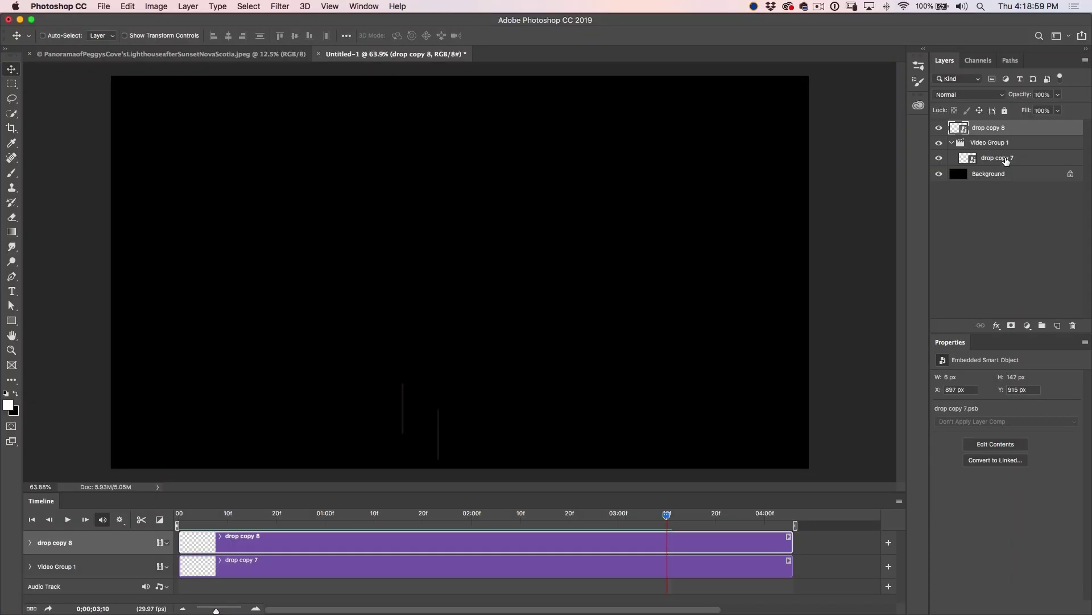
Convert drop copy 8 and Video Group 1 with drop copy 7 into a single smart object, and preview it.
click(1007, 158)
shift+click(1012, 131)
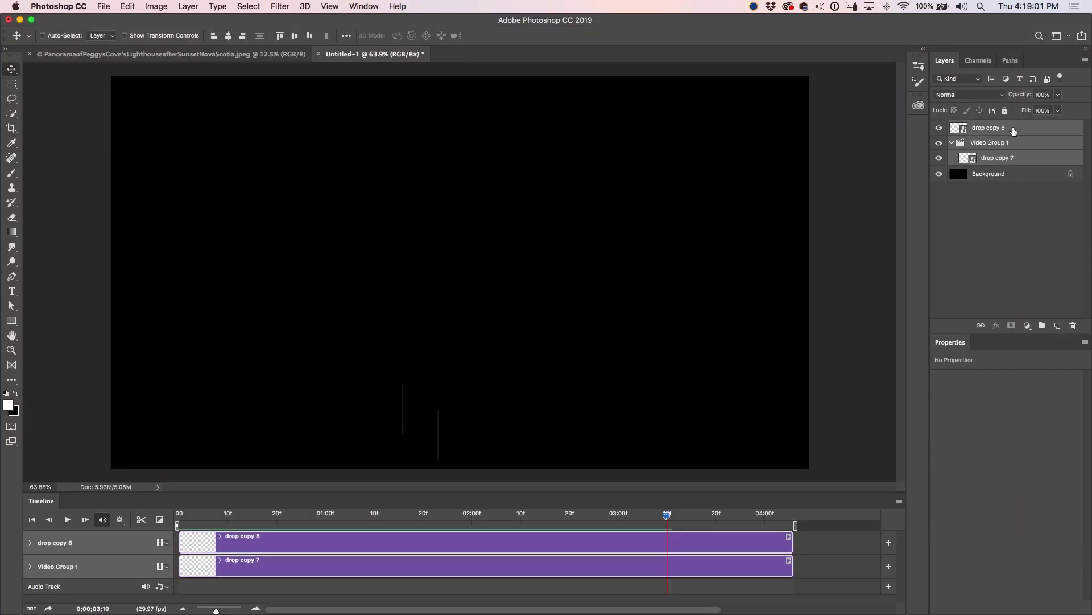
right_click(1014, 131)
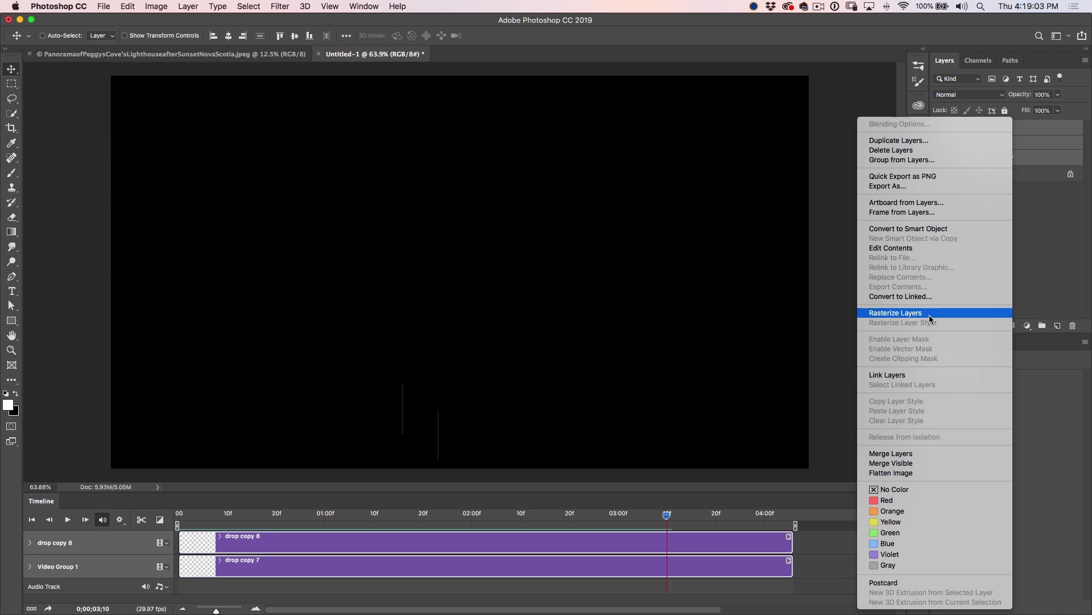
click(953, 228)
key(space)
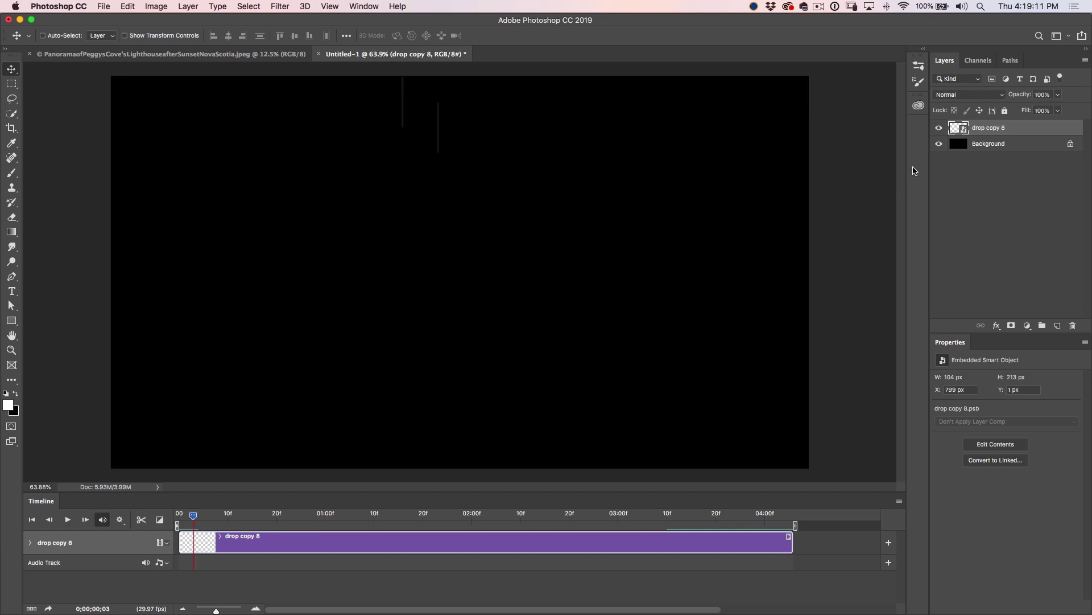
Duplicate the two-drop smart object, scale the copy to about 133%, and offset it to the left of the original drops.
key(super+j)
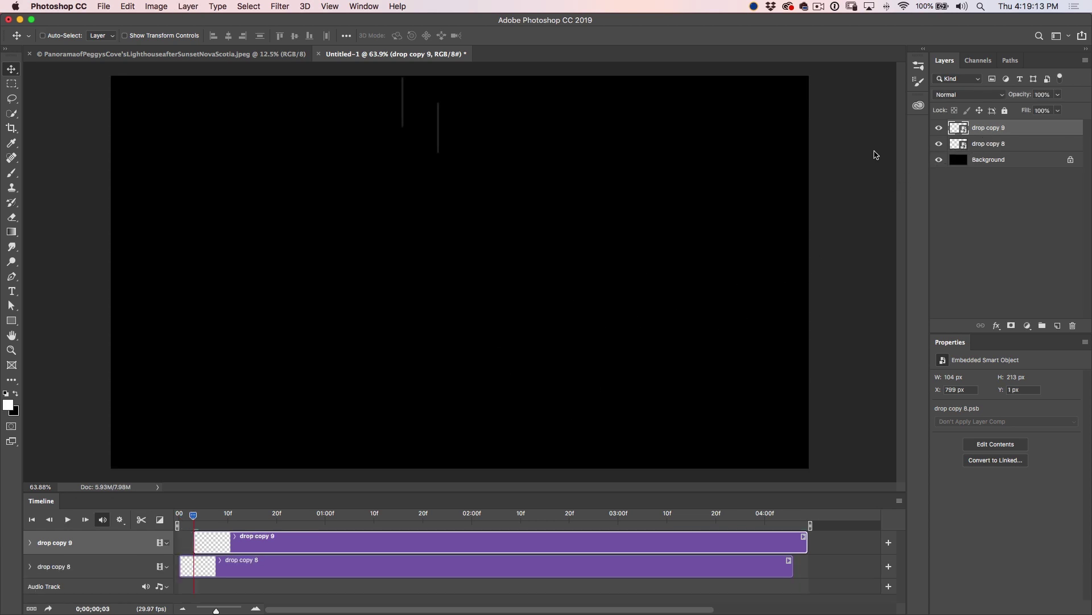
drag(453, 169, 470, 213)
key(super+t)
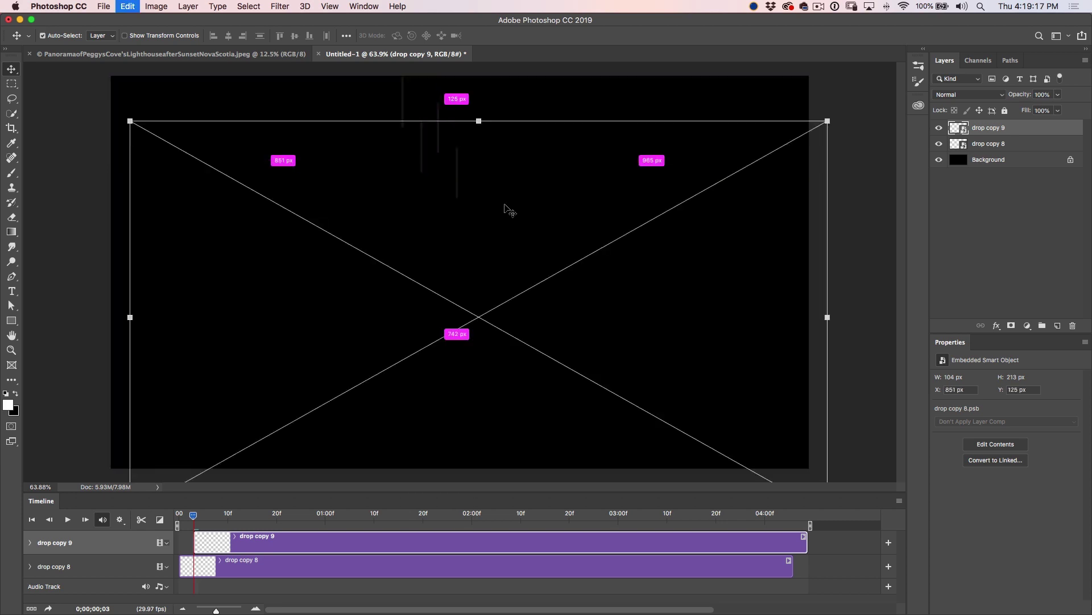
drag(828, 122, 913, 23)
drag(713, 121, 678, 108)
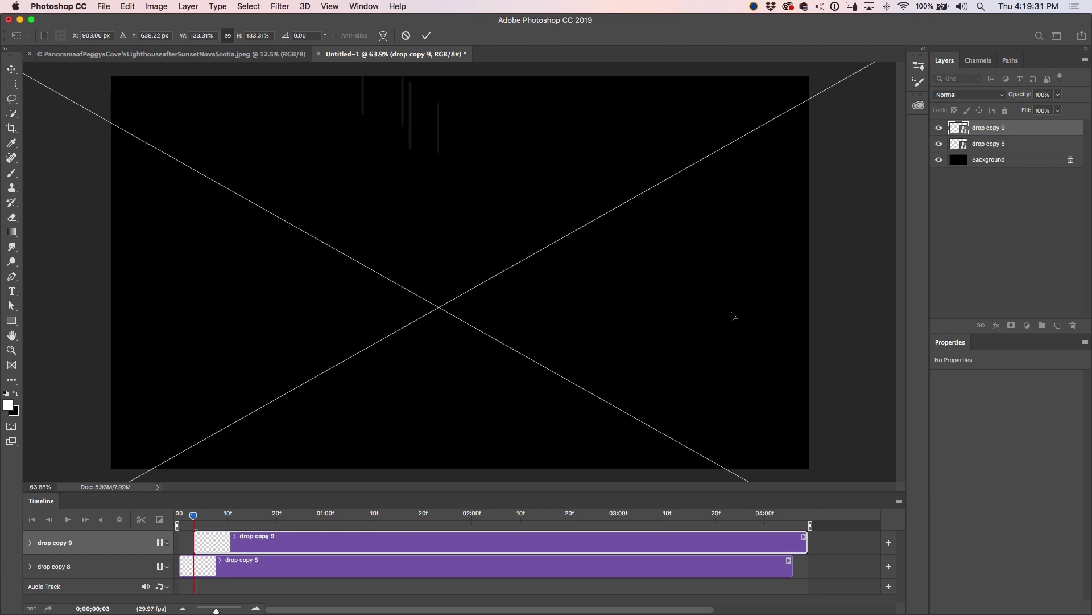
key(Return)
Shift the drop copy 9 clip to start about six frames after drop copy 8, and preview the staggered drops.
click(989, 144)
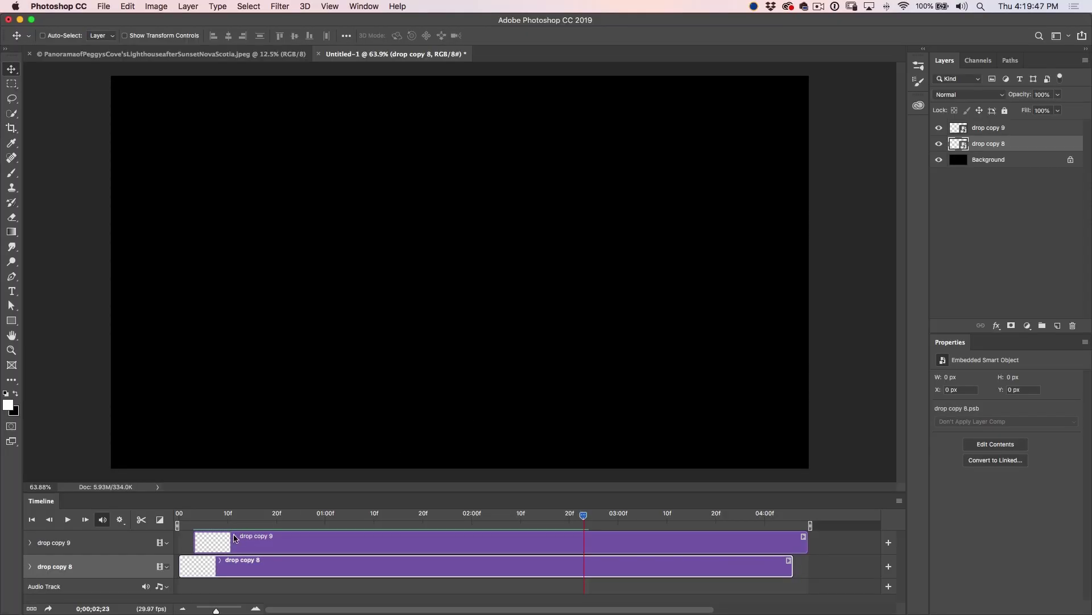
drag(235, 538, 177, 516)
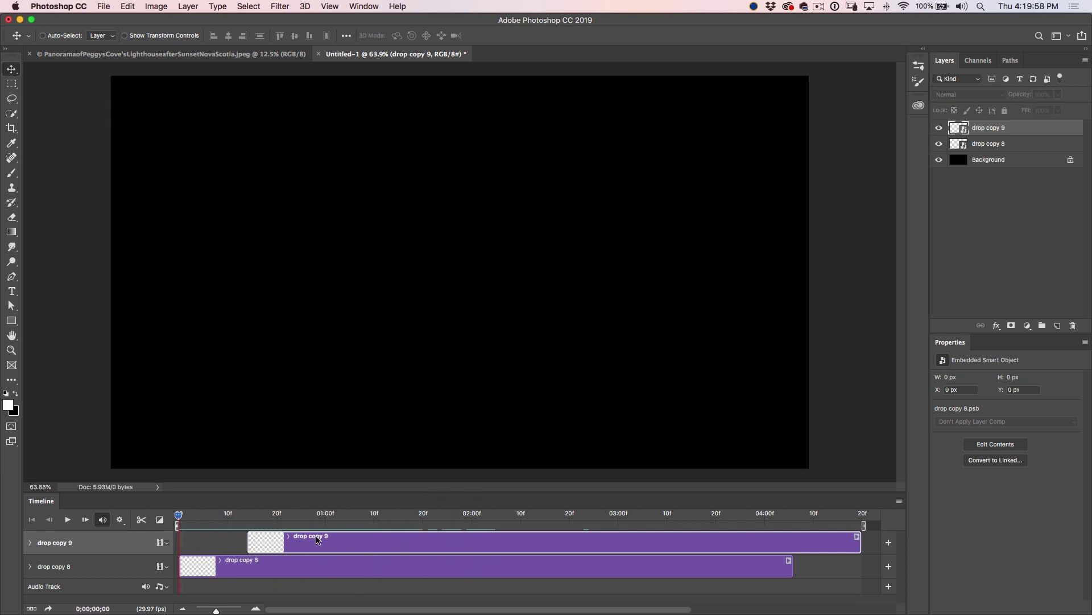
mouse_move(315, 540)
mouse_down()
mouse_move(210, 543)
mouse_move(188, 515)
mouse_move(220, 516)
mouse_move(193, 515)
mouse_move(260, 537)
mouse_up()
mouse_move(194, 516)
mouse_down()
mouse_move(177, 516)
mouse_move(478, 517)
mouse_move(267, 531)
mouse_up()
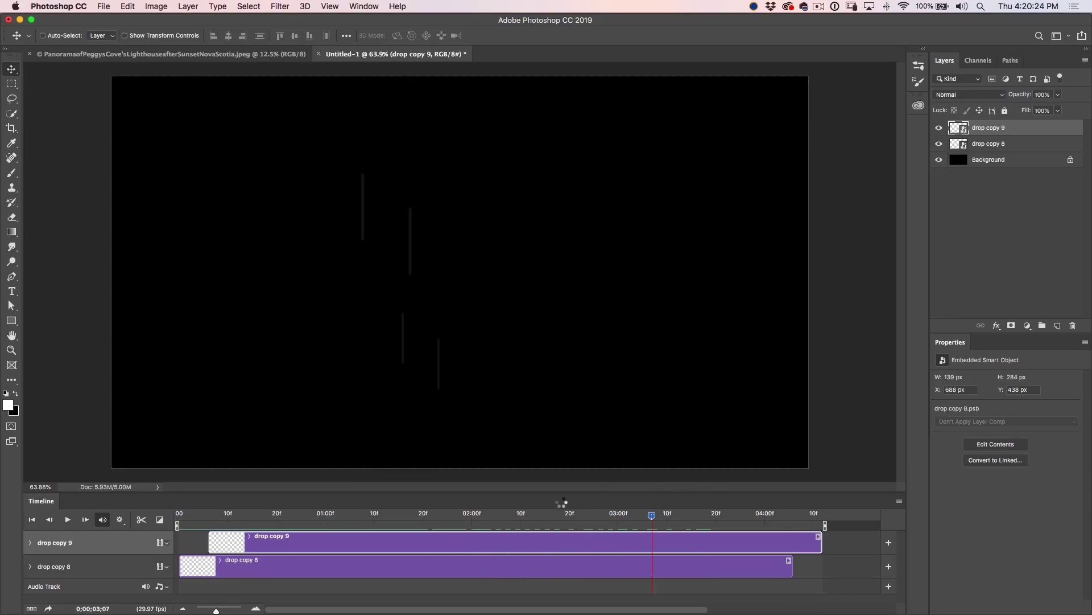
key(space)
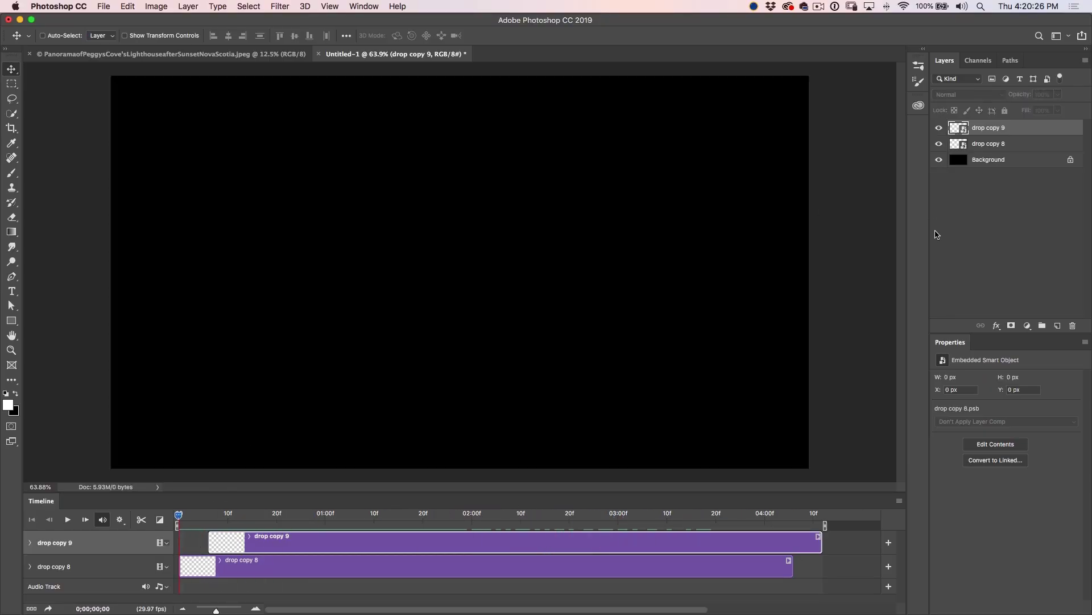
Convert the drop copy 9 and drop copy 8 layers into one smart object.
shift+click(1007, 144)
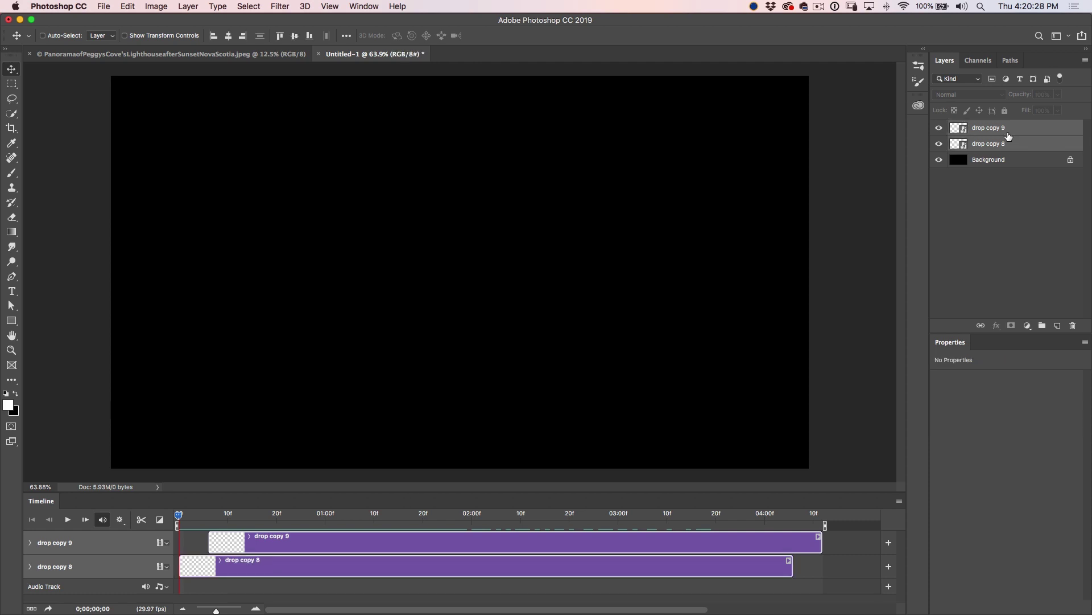
right_click(1010, 135)
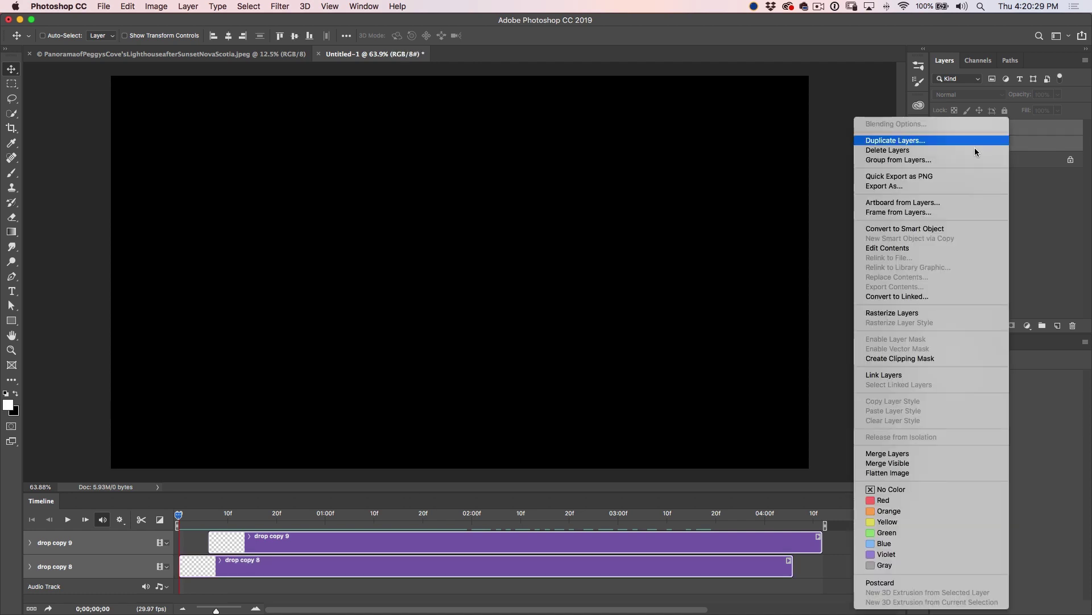
click(900, 228)
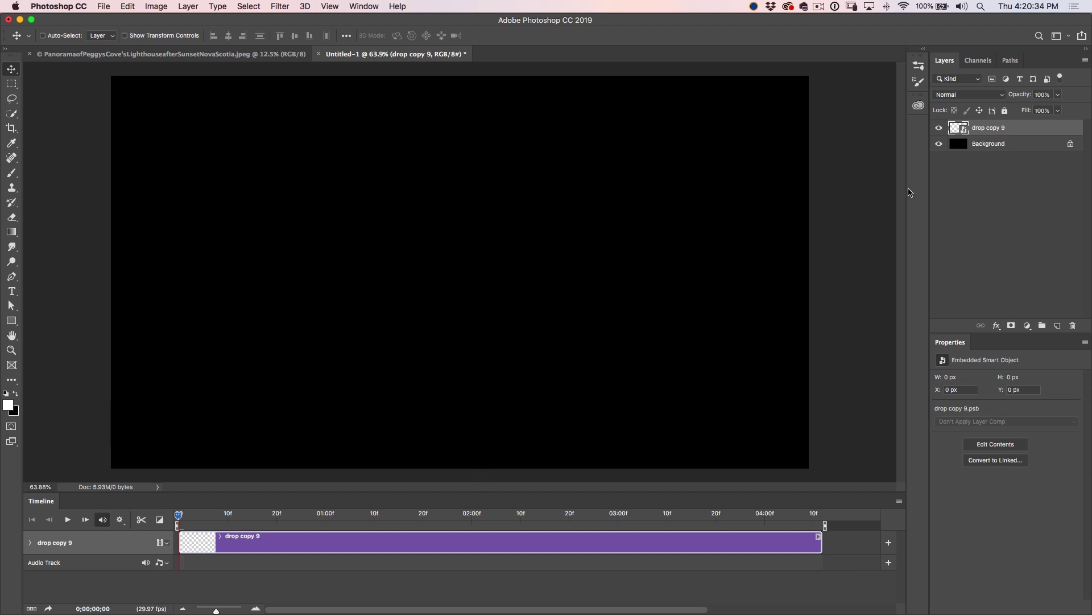
Duplicate drop copy 9, delay the duplicate's clip by about four frames, and enlarge its drops to about 145% from the canvas center.
key(super+j)
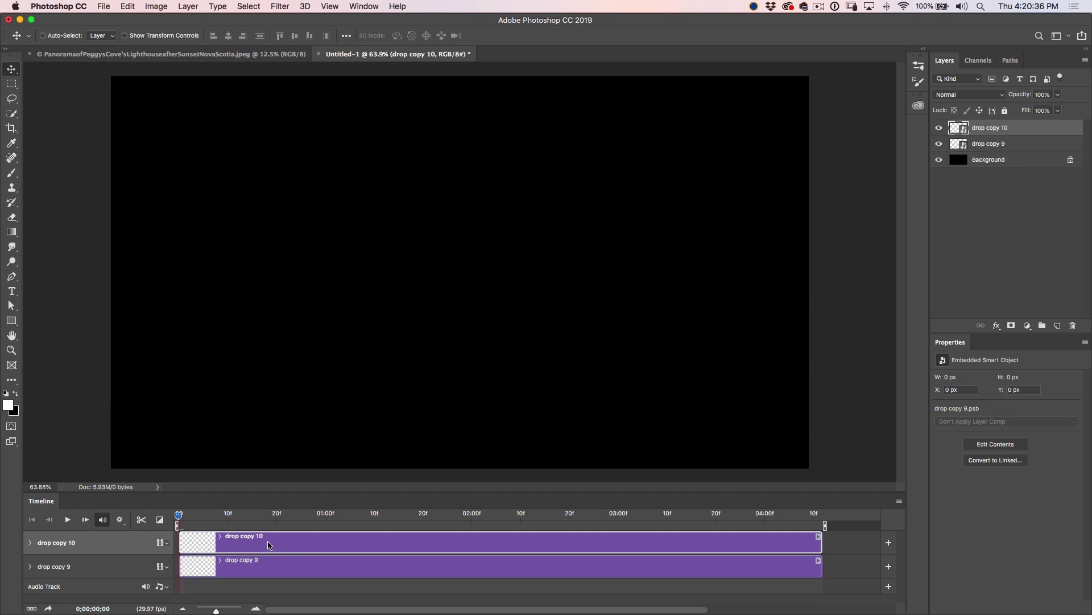
mouse_move(279, 539)
mouse_down()
mouse_move(298, 539)
mouse_move(277, 518)
mouse_up()
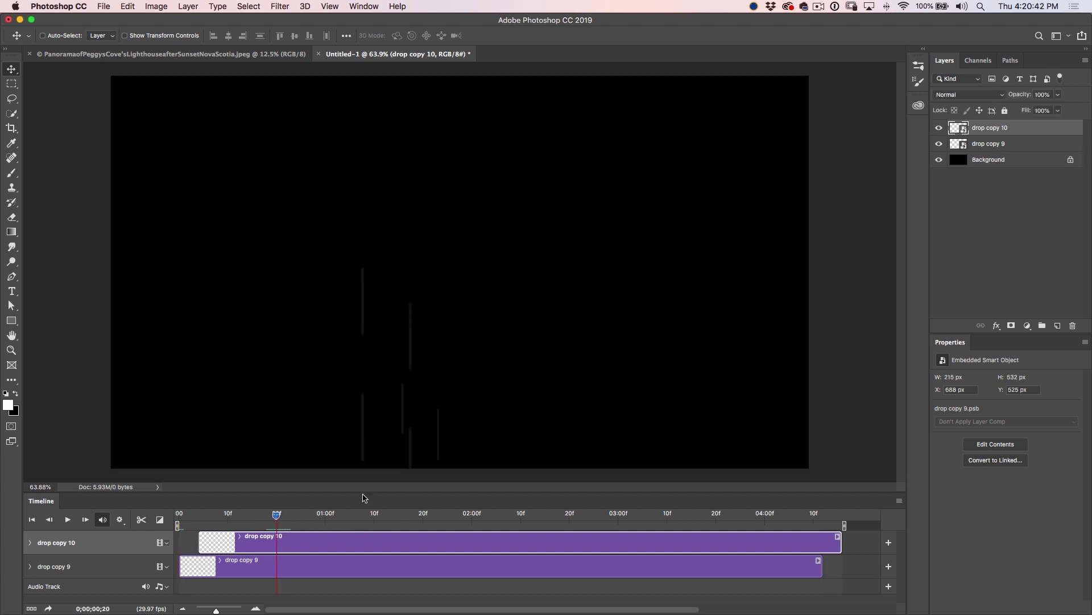
key(super+t)
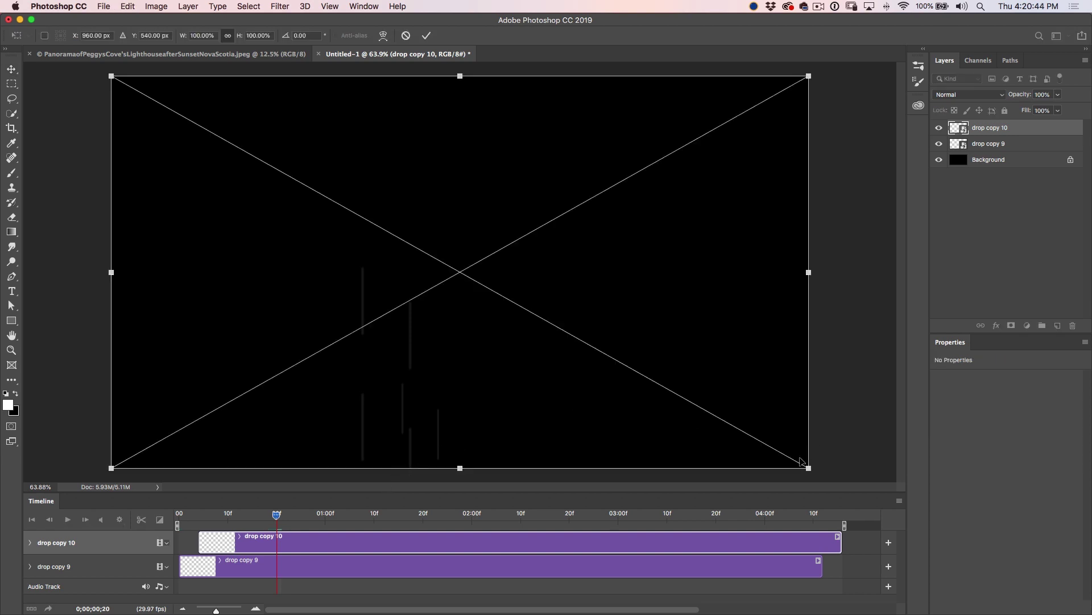
drag(808, 465, 966, 523)
key(Return)
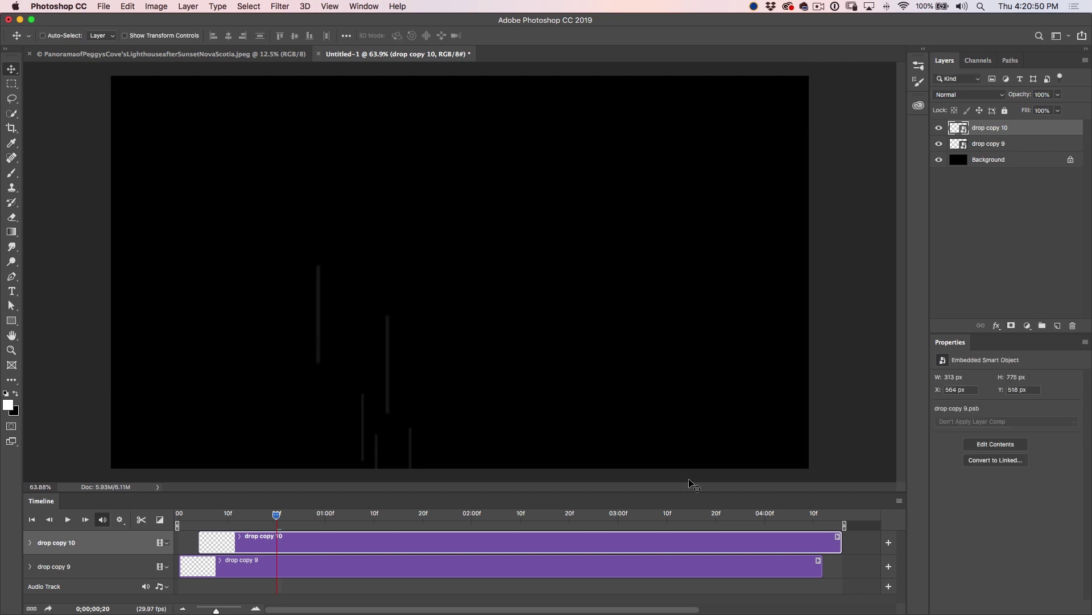
Convert drop copy 10 and drop copy 9 into one smart object, preview it, and return the playhead to the start.
click(1001, 144)
shift+click(1005, 128)
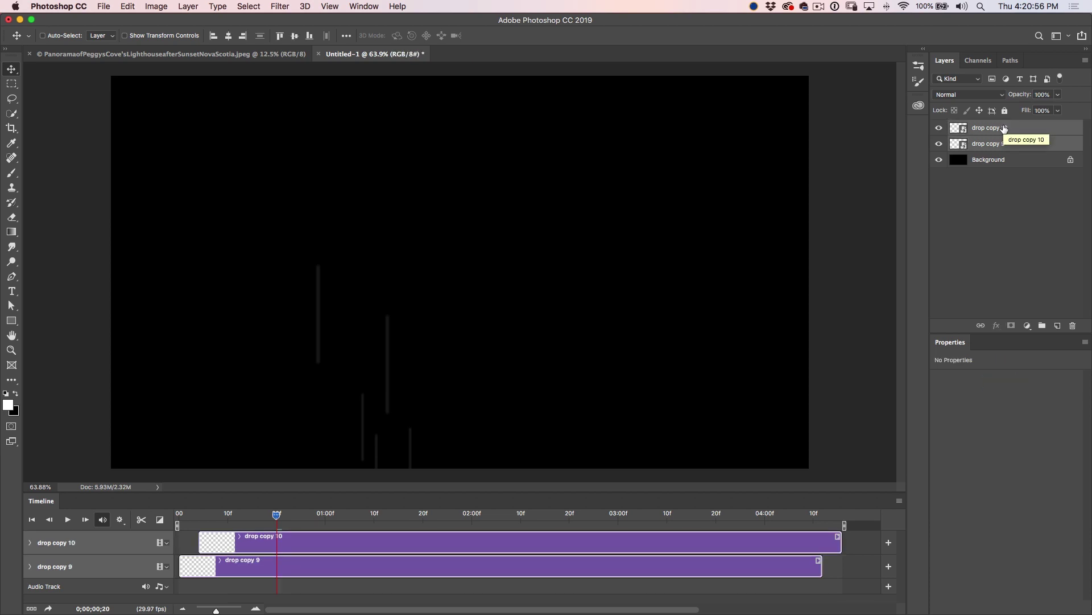
right_click(1005, 128)
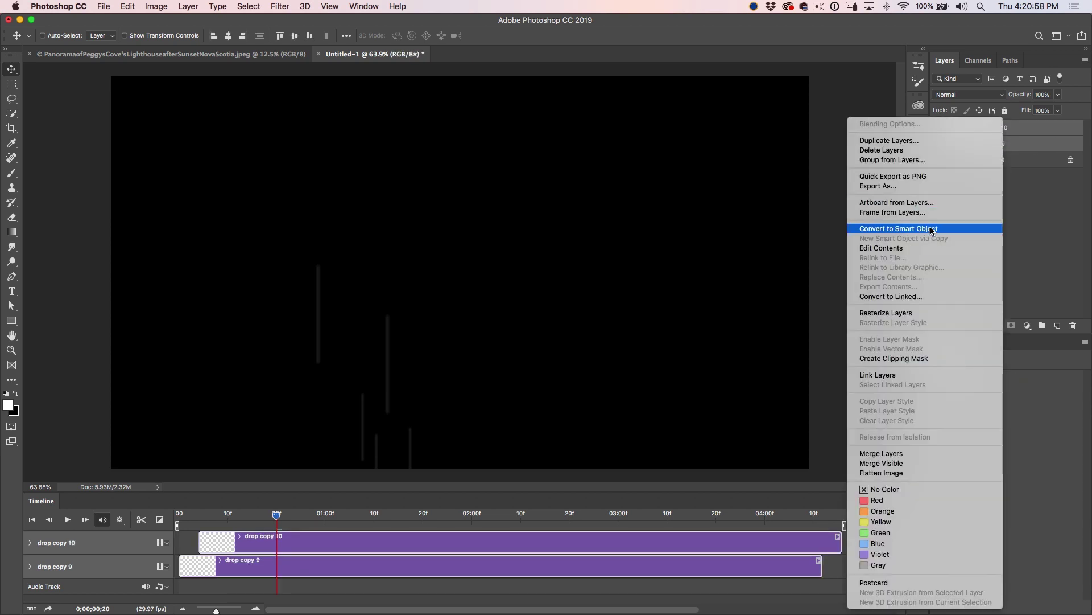
click(910, 229)
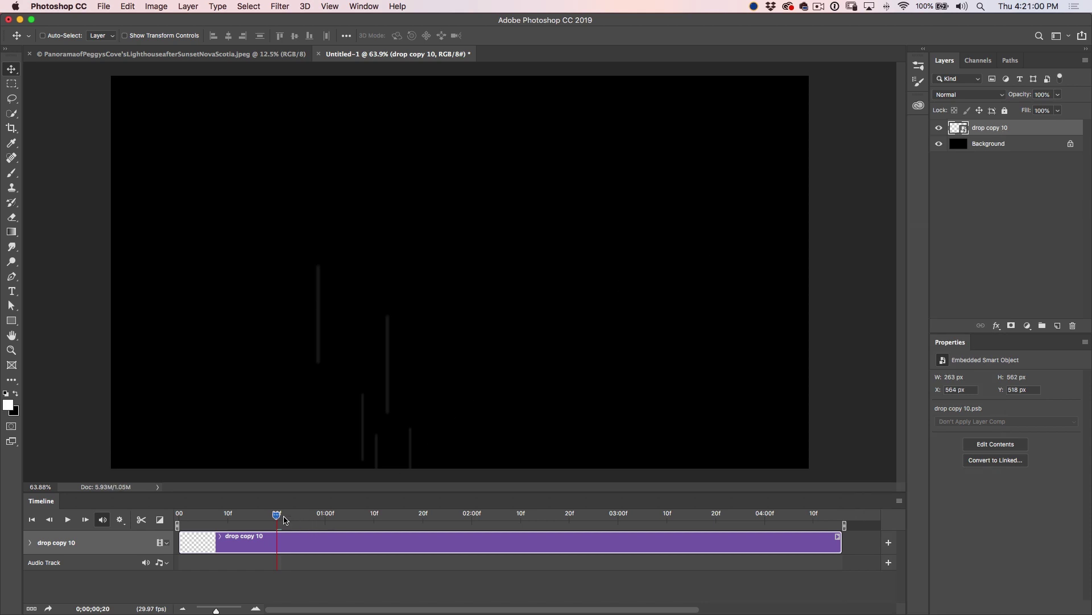
key(space)
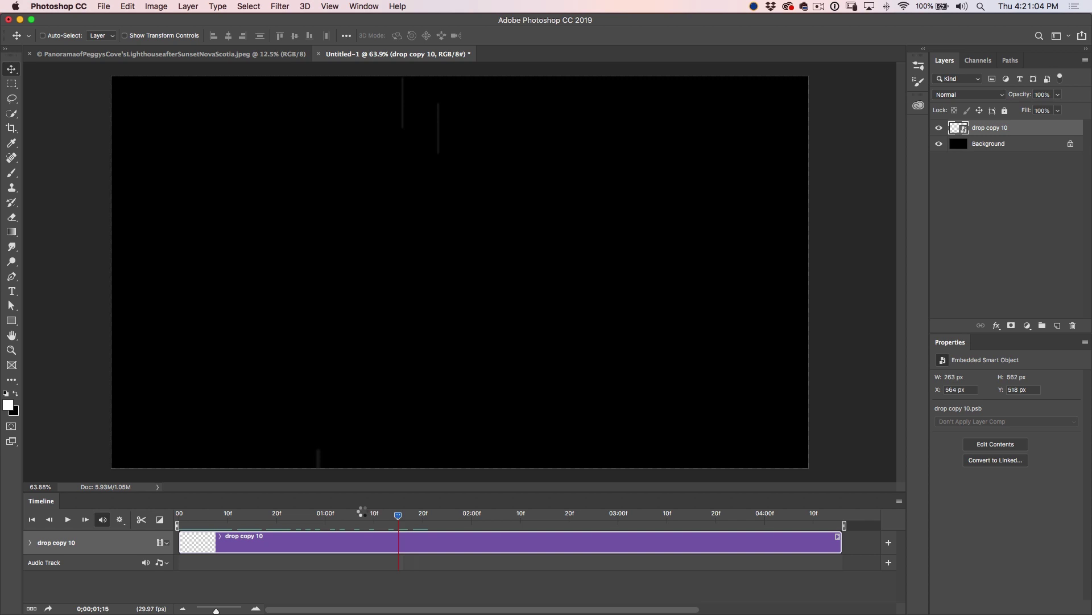
click(171, 516)
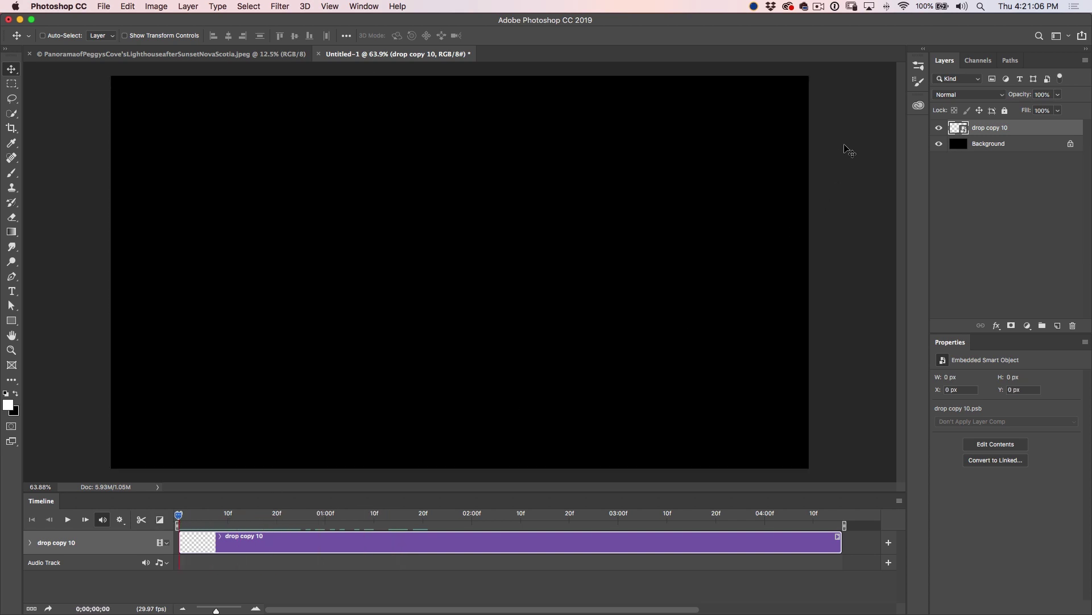
Duplicate the combined smart object at the timeline start and, at frame 19, move the copy up and right to about X 877, Y 297 px.
key(super+j)
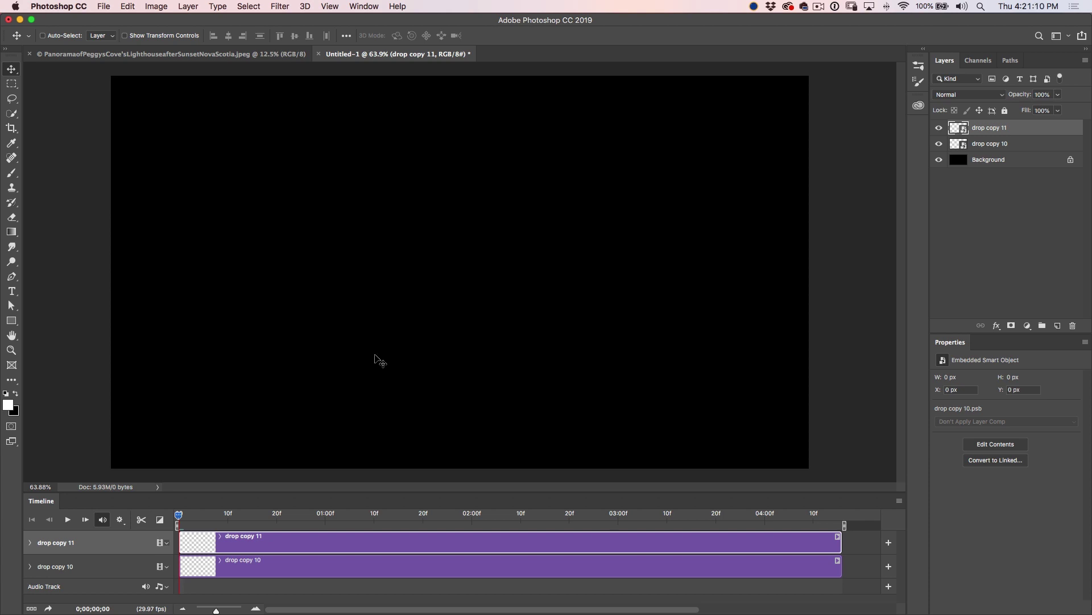
drag(253, 514, 271, 513)
mouse_move(390, 312)
mouse_down()
mouse_move(454, 283)
mouse_move(507, 277)
mouse_up()
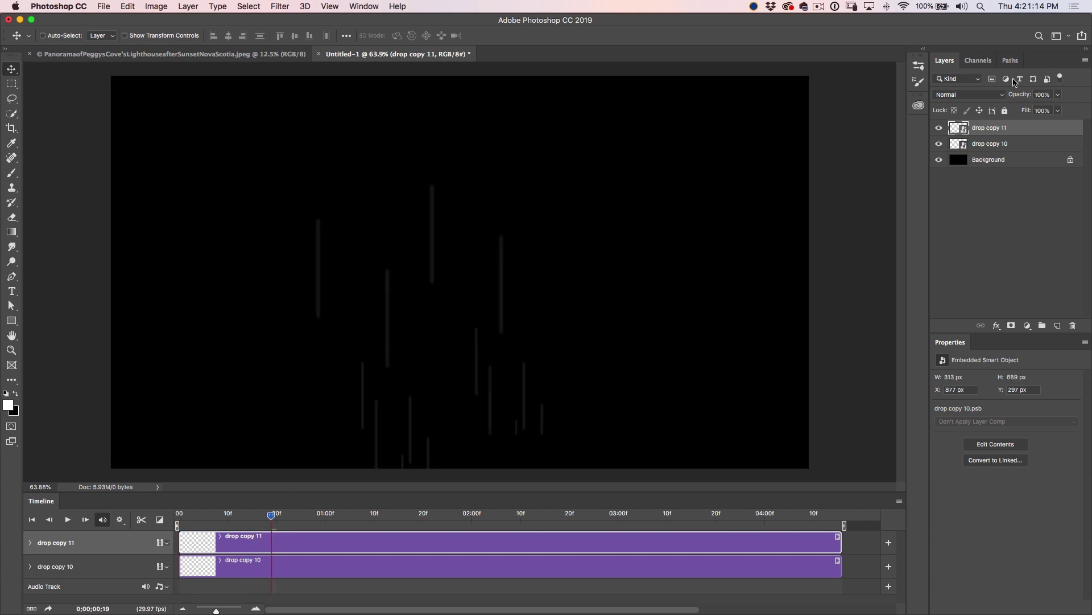
Duplicate drop copy 11 twice at frame 19, moving the copies to about X 435, Y 368 px and X 647, Y 368 px.
key(super+j)
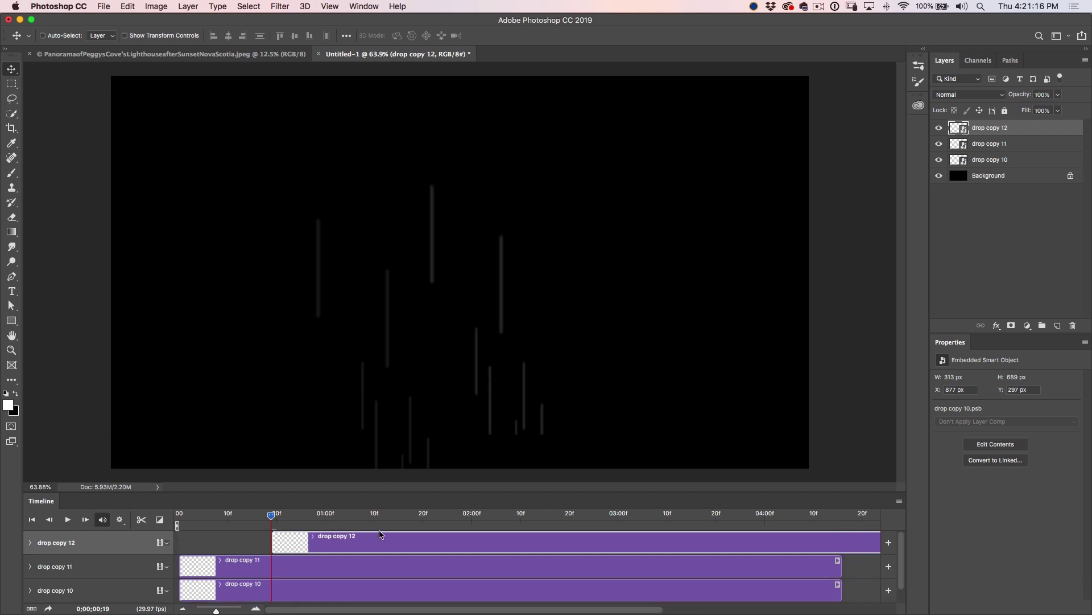
drag(565, 320, 412, 347)
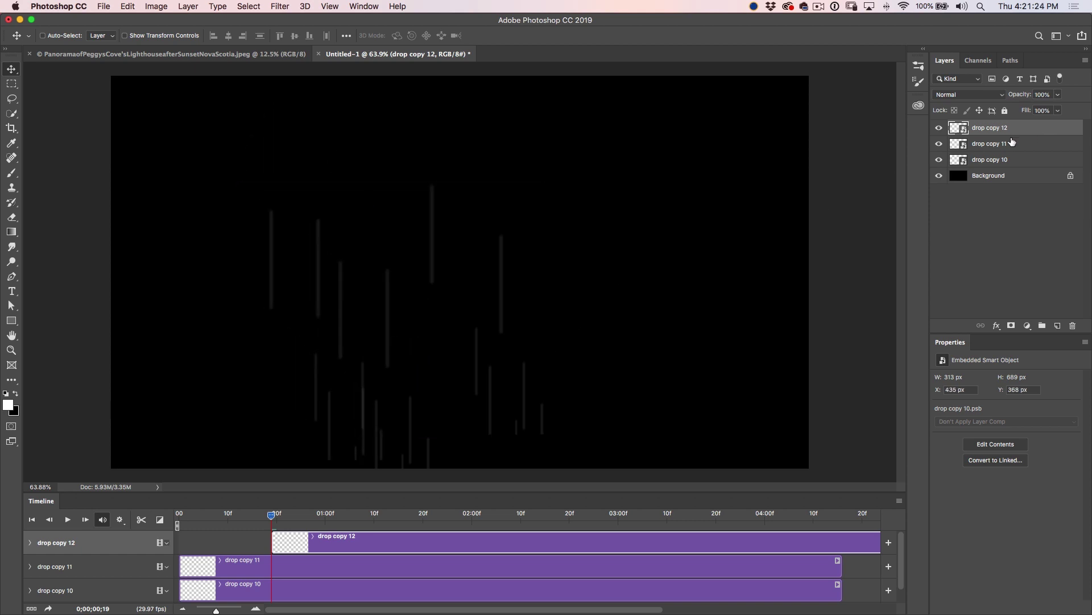
key(super+j)
drag(356, 285, 403, 324)
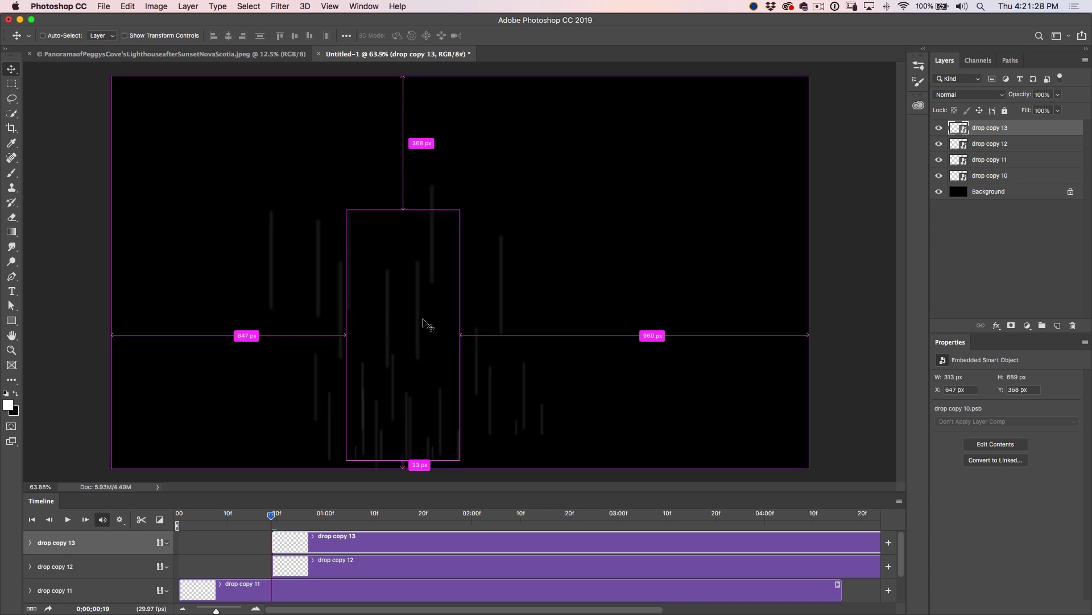
Duplicate drop copy 10 and move the new copy up and right to about X 804, Y 129 px.
click(982, 161)
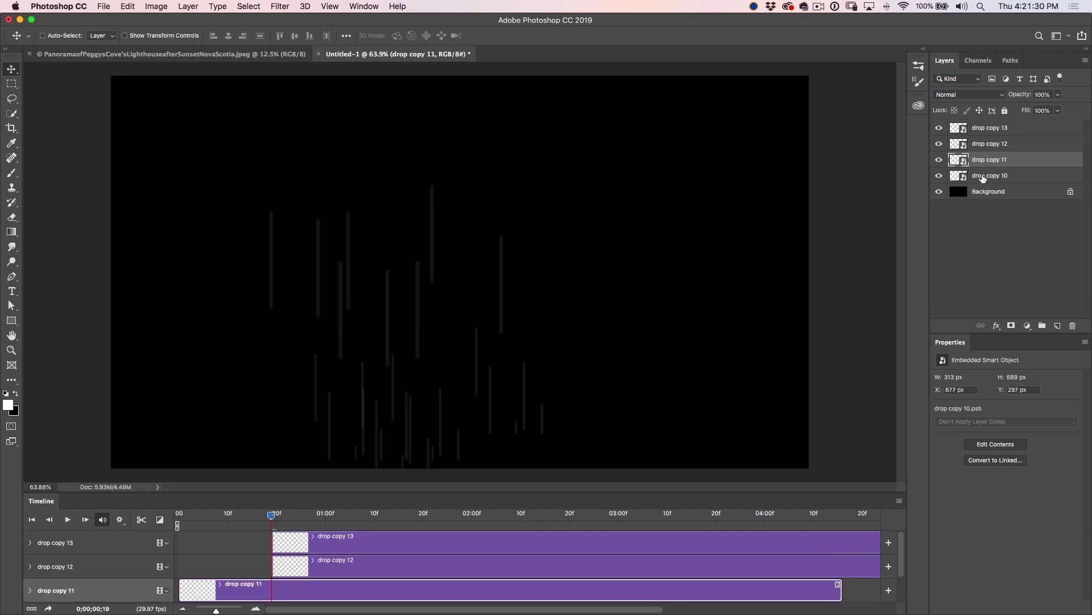
click(982, 178)
key(super+j)
drag(414, 360, 497, 267)
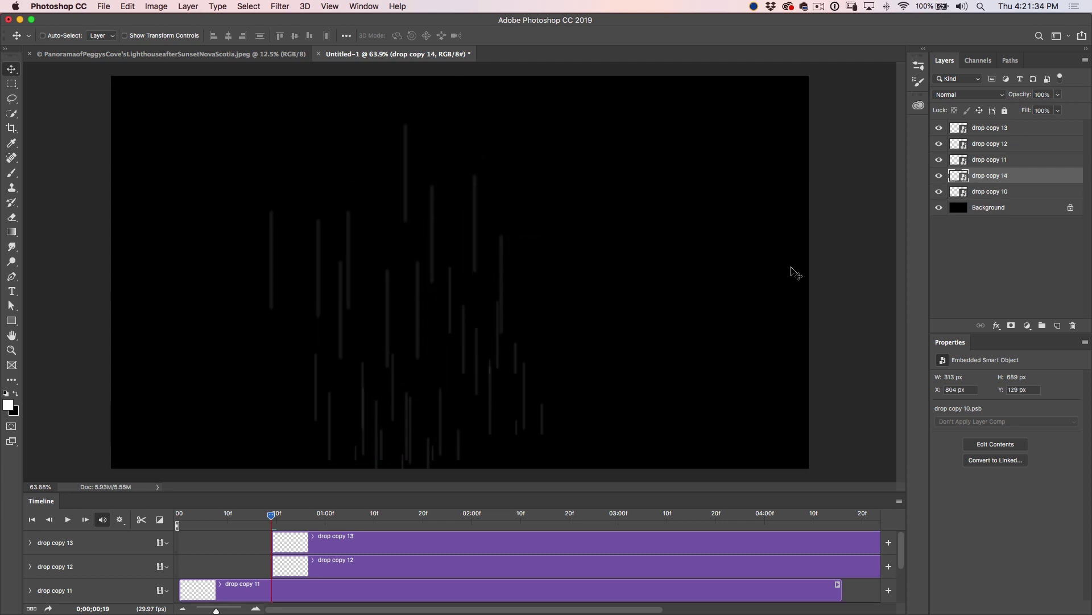
Convert the five drop copy layers, 10 through 14, into a single smart object and preview the rain.
click(991, 192)
shift+click(996, 128)
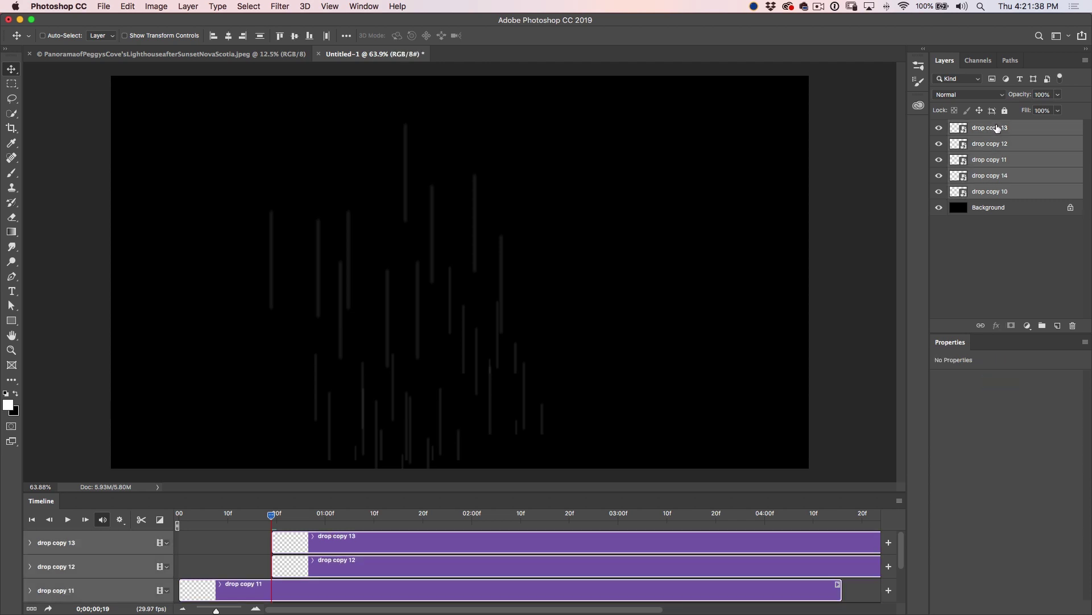
right_click(997, 130)
click(940, 229)
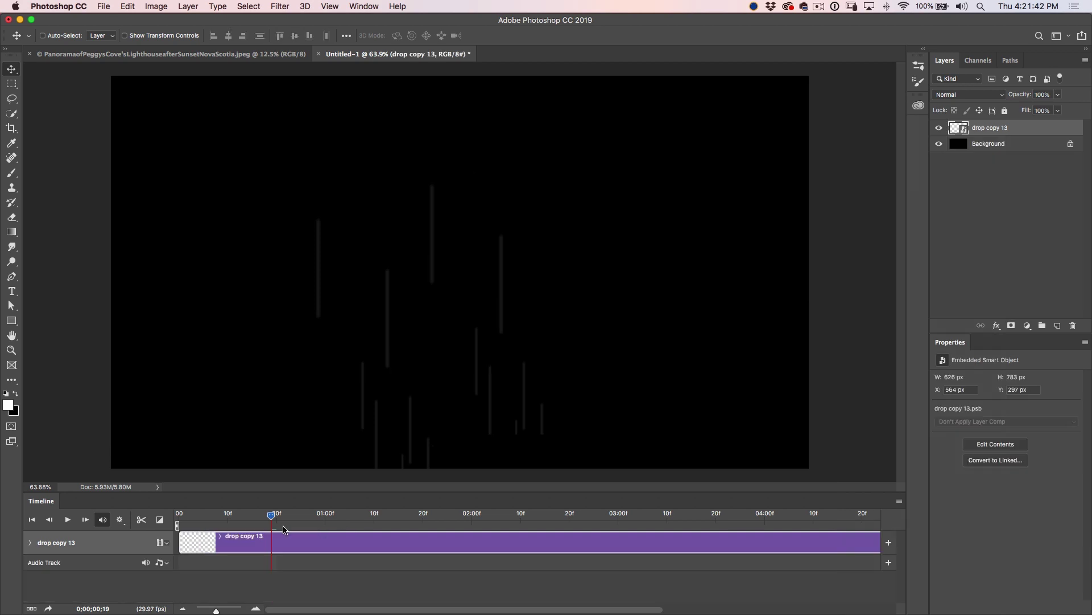
key(space)
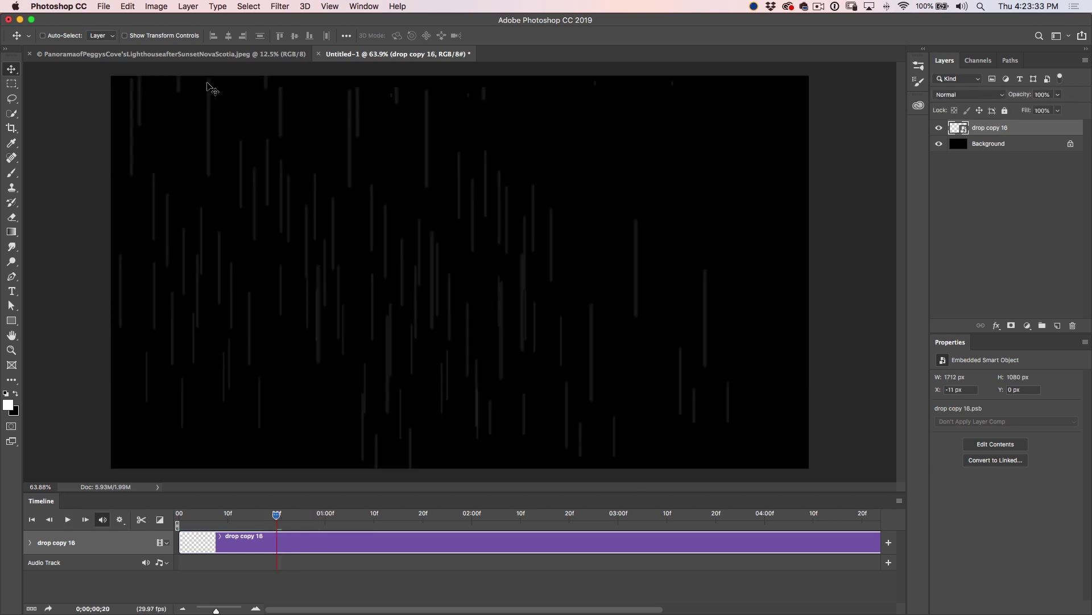
Copy the Peggy's Cove lighthouse panorama into the rain document and place its layer beneath drop copy 16.
click(187, 54)
drag(281, 129, 363, 55)
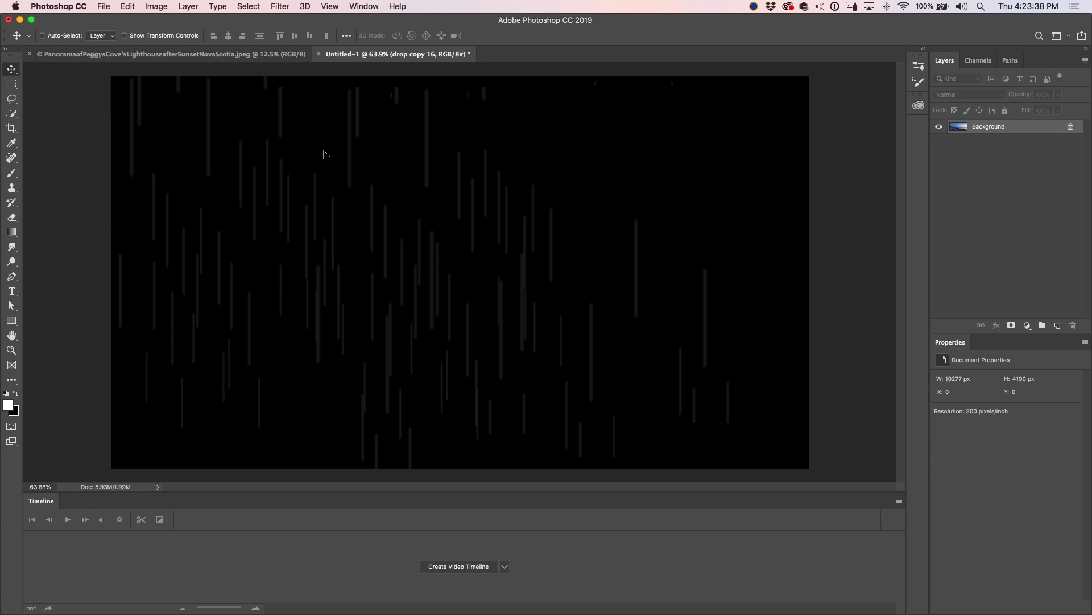
drag(324, 165, 332, 169)
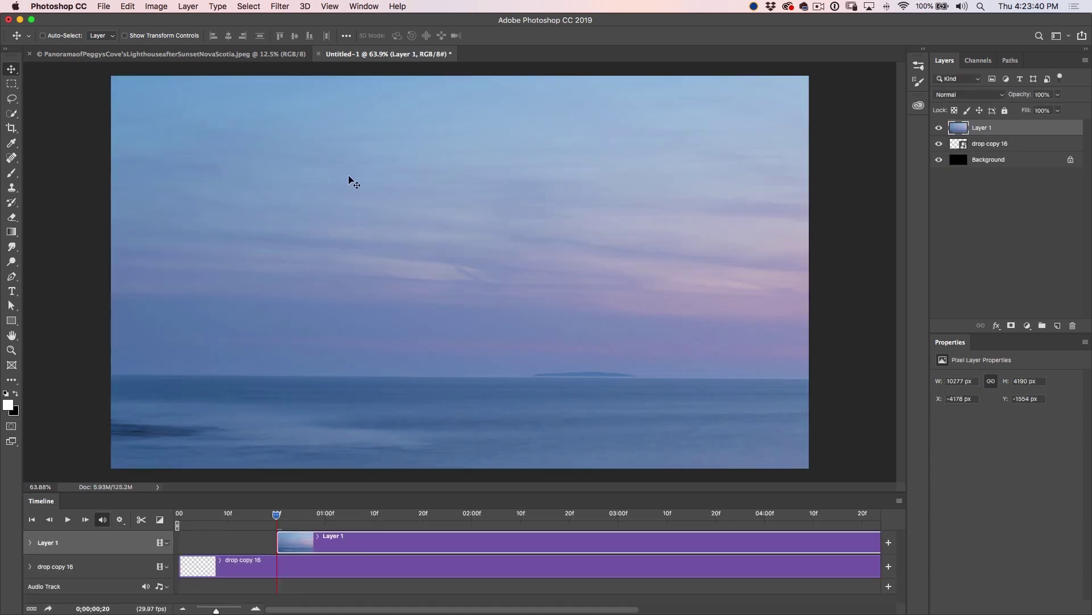
drag(1022, 129, 990, 174)
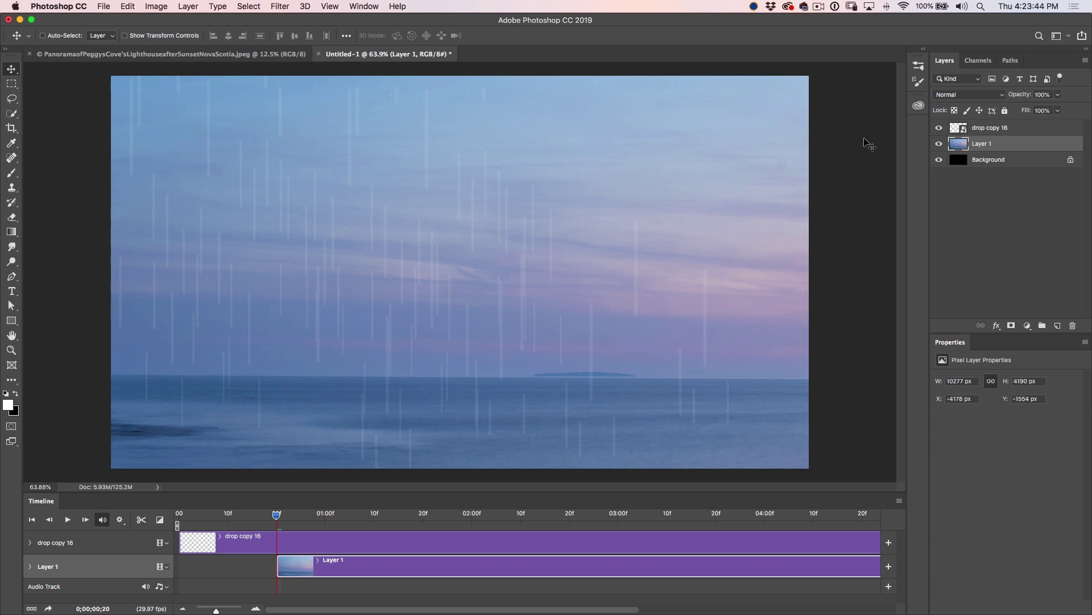
Scale the panorama layer down to about 28.8% so its height just covers the canvas.
key(super+t)
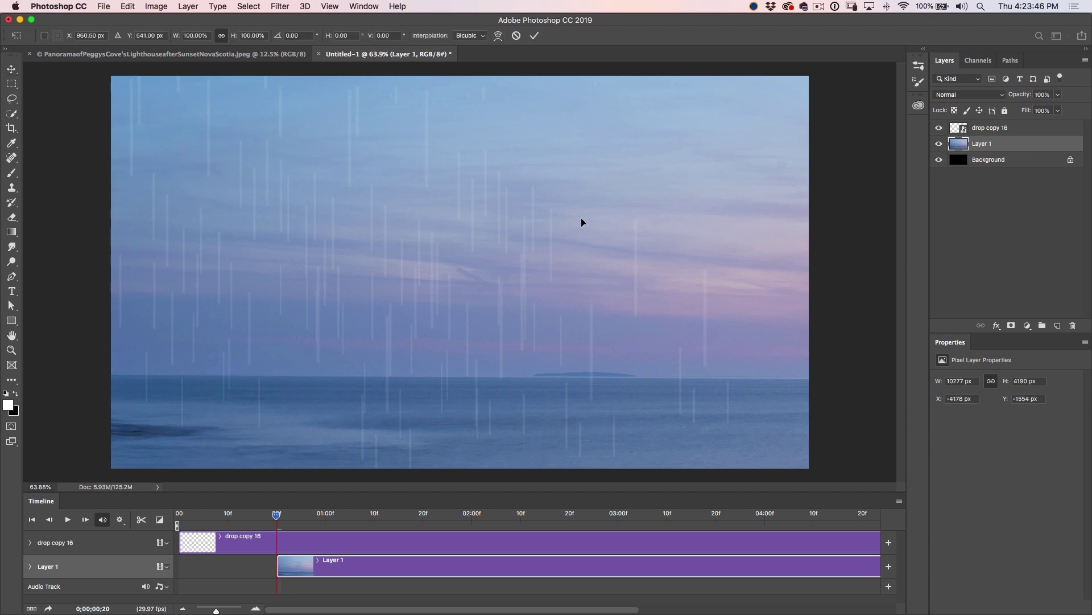
scroll(559, 222, down, 10)
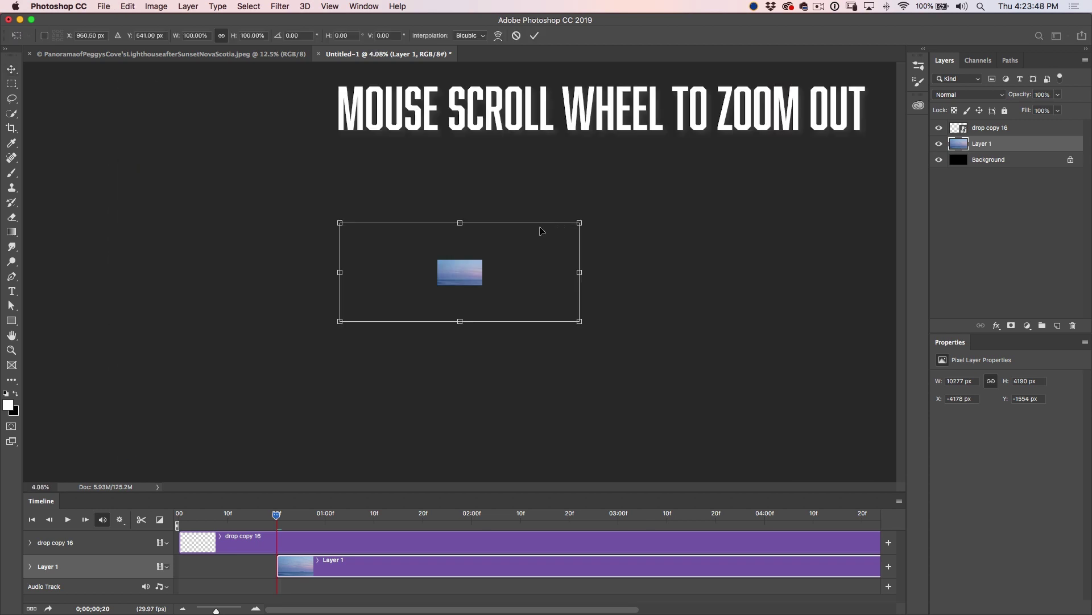
drag(340, 222, 425, 258)
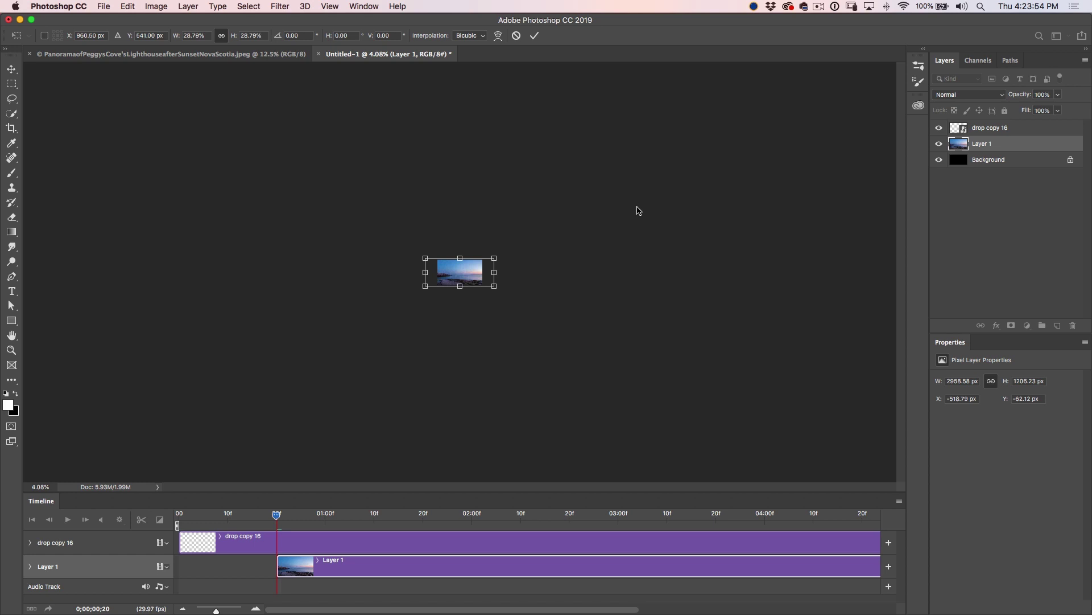
scroll(530, 261, up, 12)
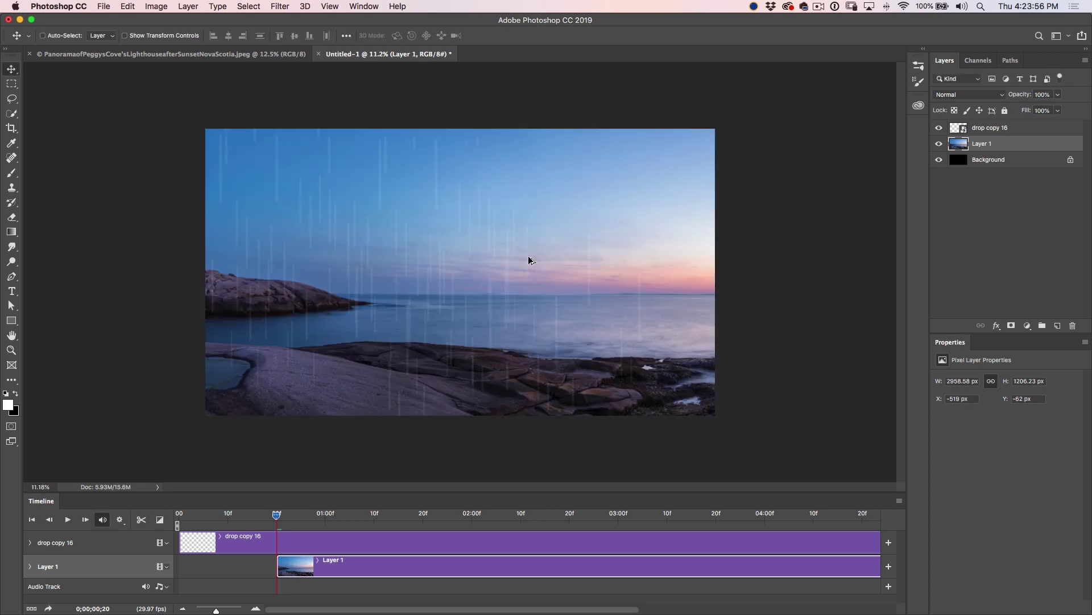
Shift the panorama to about X -137, Y -63 px to bring in the lighthouse, and start its clip at the beginning of the timeline.
scroll(535, 259, down, 8)
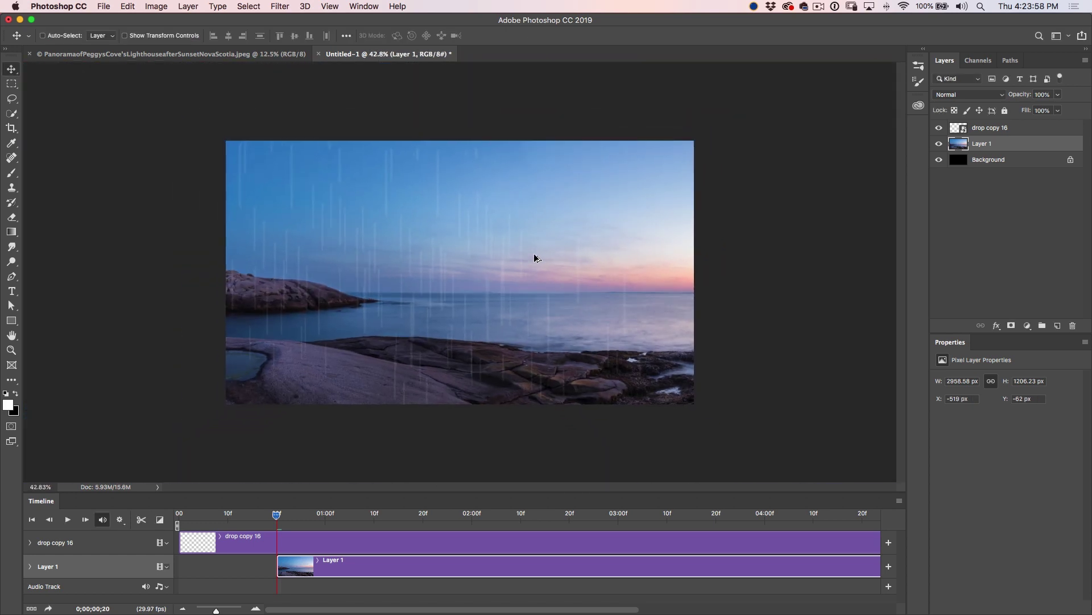
drag(496, 245, 582, 237)
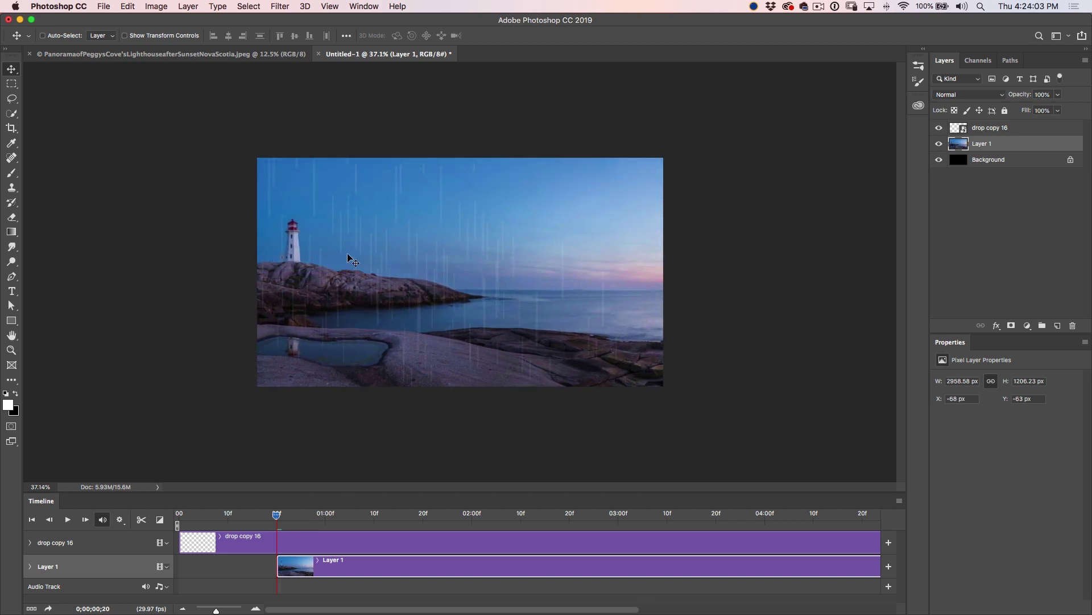
mouse_move(561, 248)
mouse_down()
mouse_move(529, 246)
mouse_move(547, 244)
mouse_up()
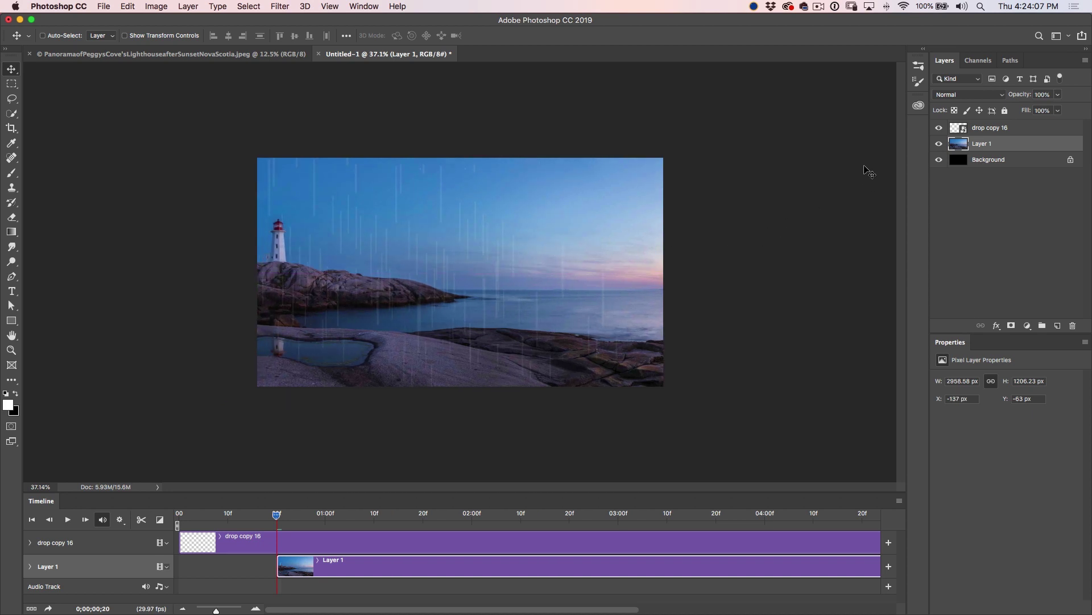
click(977, 127)
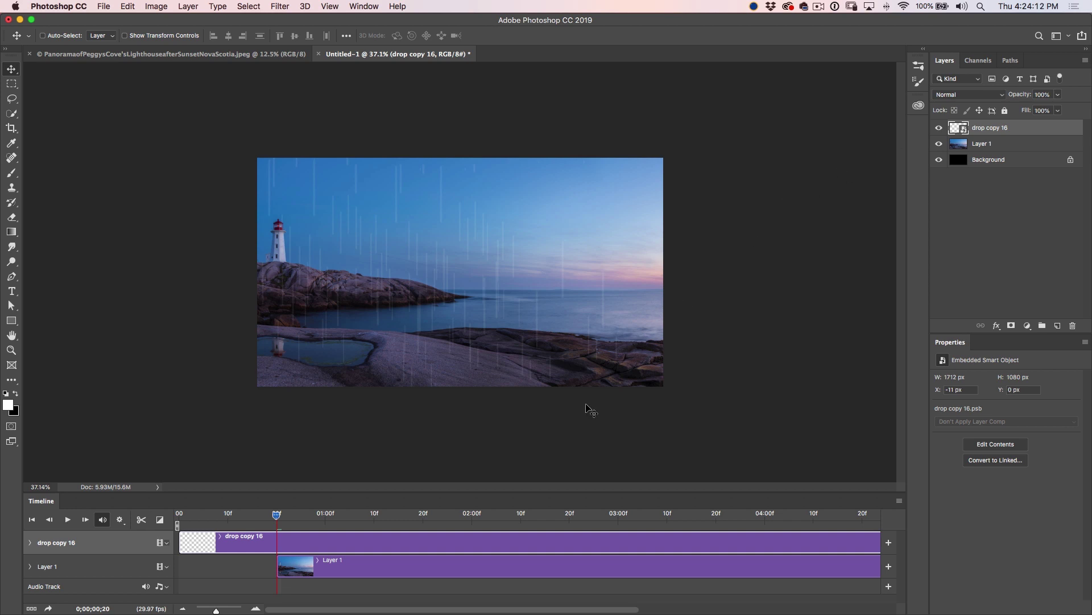
drag(332, 568, 236, 567)
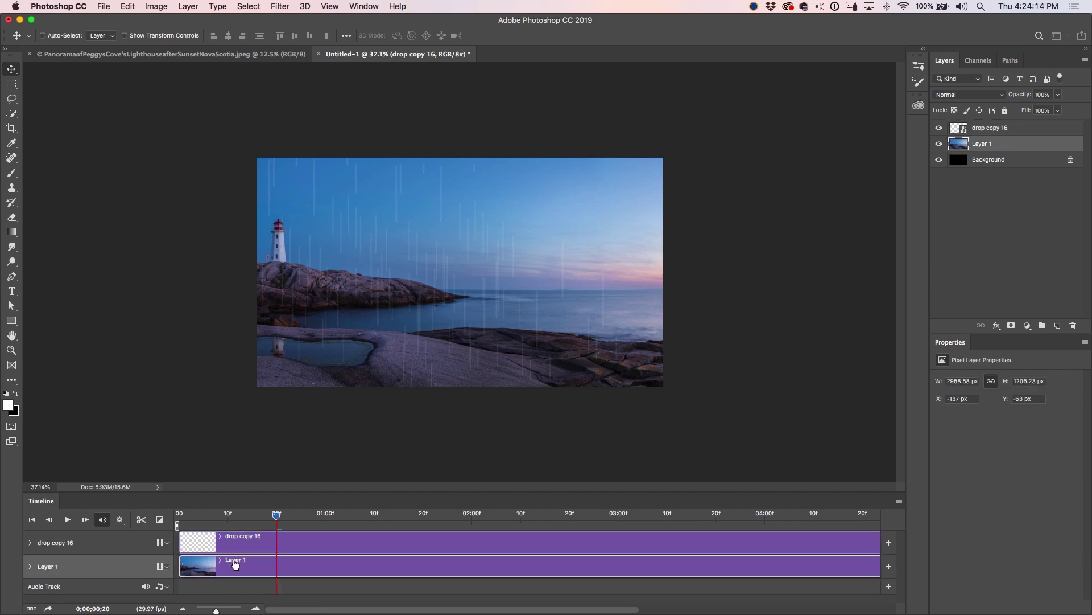
Rotate the drop copy 16 rain layer to about -11 degrees and enlarge it to cover the whole scene.
click(983, 128)
key(ctrl+t)
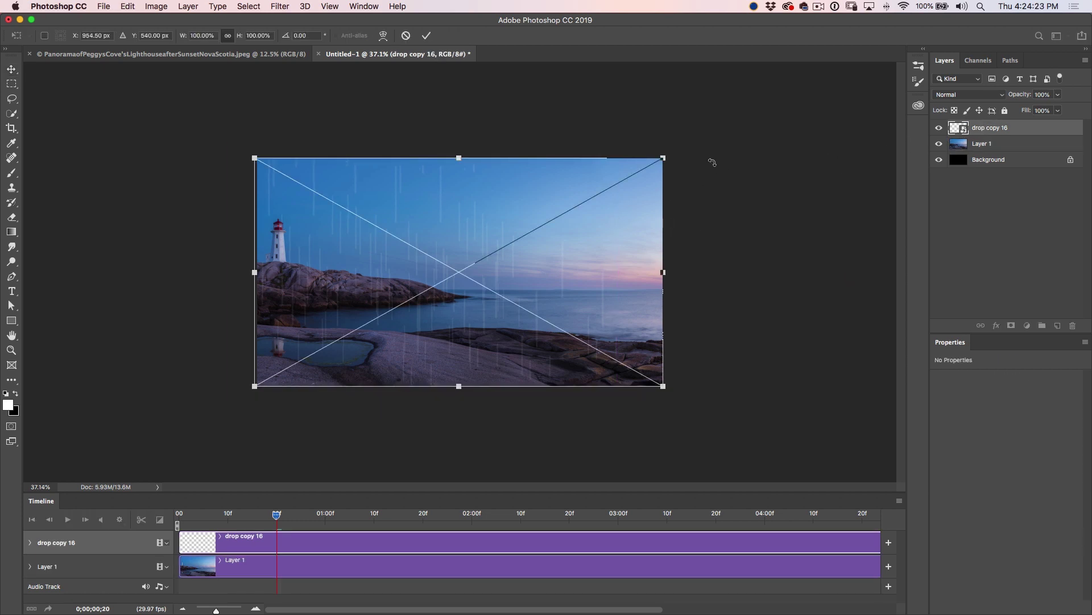
drag(698, 158, 690, 102)
drag(237, 198, 174, 143)
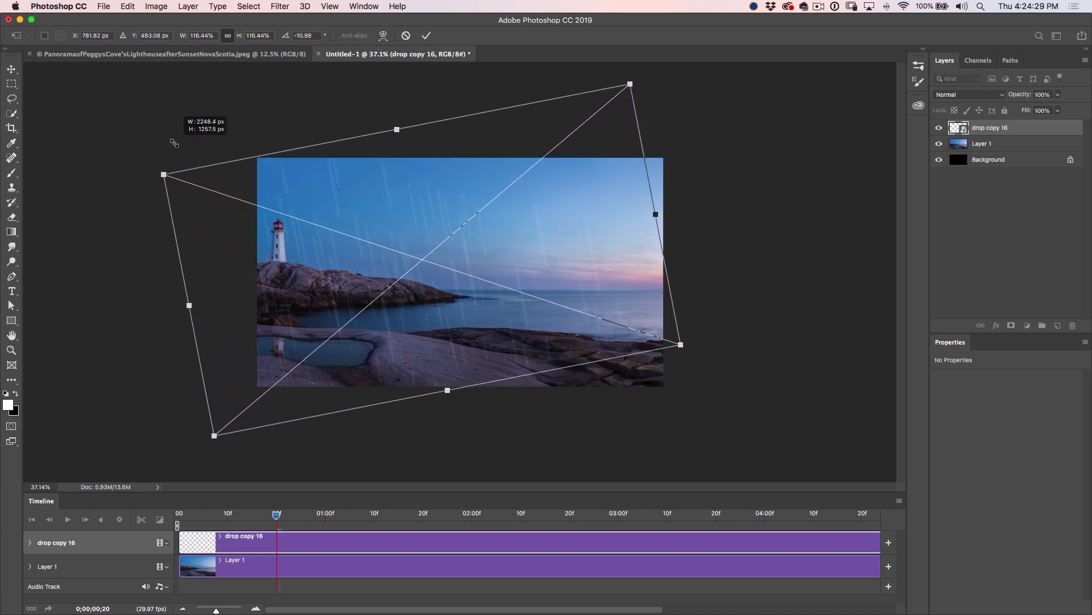
drag(683, 347, 755, 387)
key(Return)
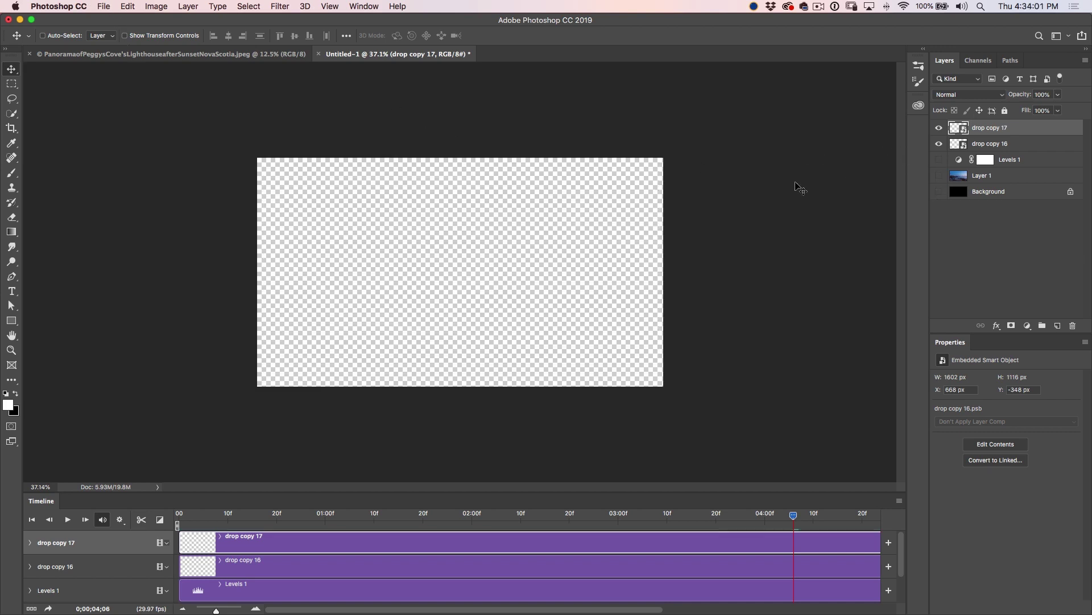
Set up a video render in QuickTime format with the Animation High Quality preset and an alpha channel included.
click(101, 6)
mouse_move(124, 153)
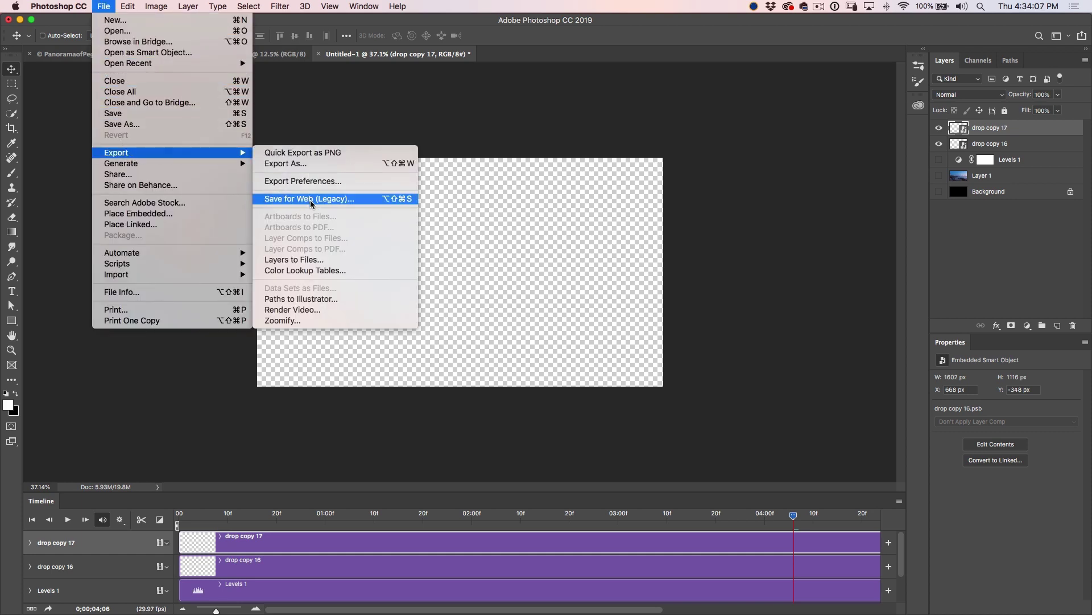
click(296, 310)
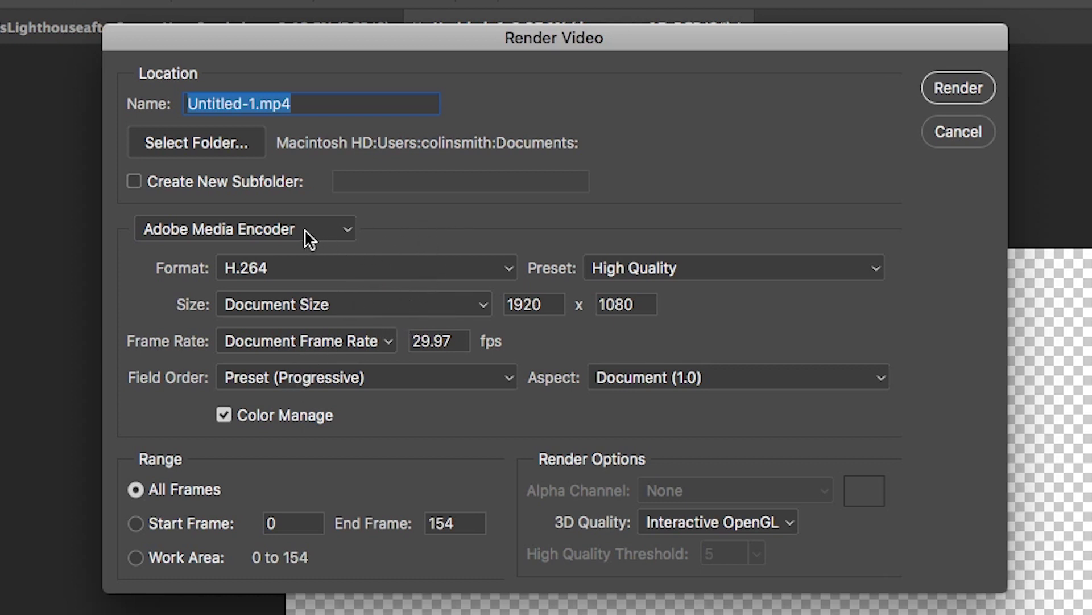
click(313, 265)
click(313, 285)
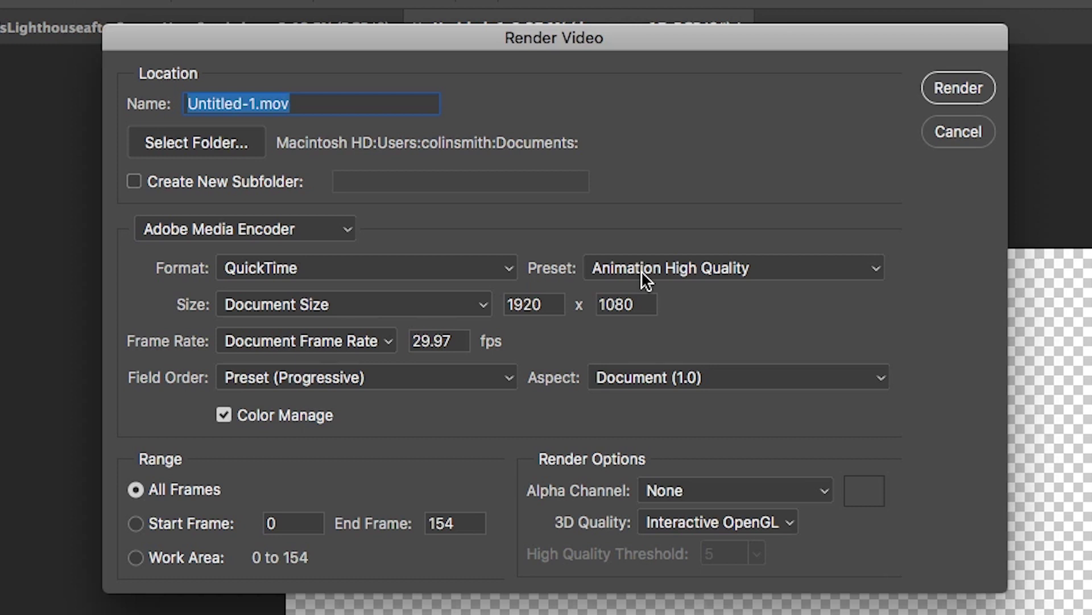
click(726, 487)
click(760, 510)
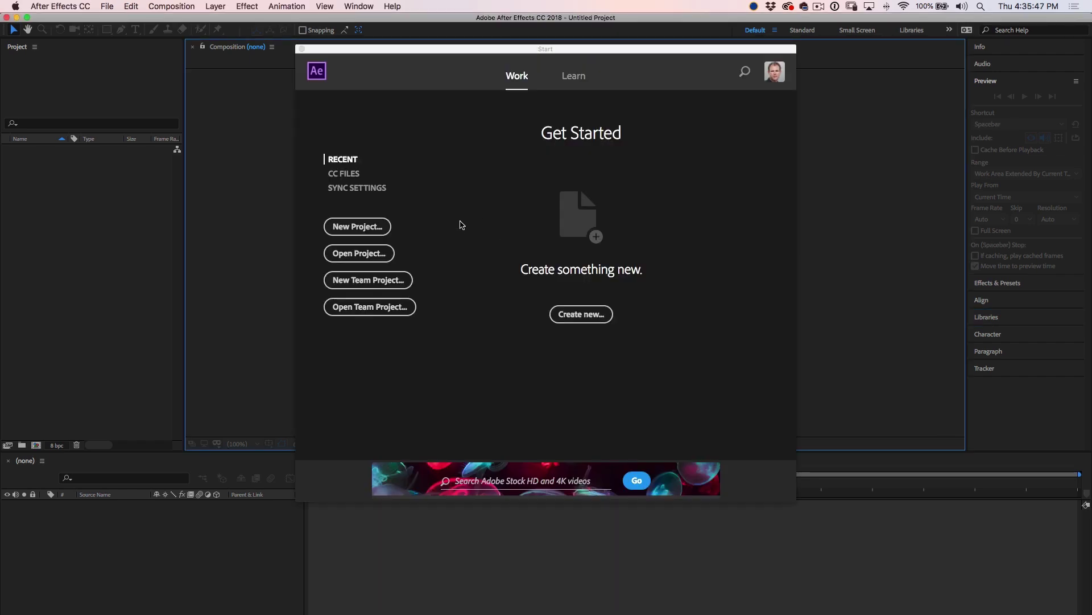
Switch to After Effects and import the beach drone photo VID_20180627_191447 ending in 7-22.jpg from Documents as footage.
click(591, 316)
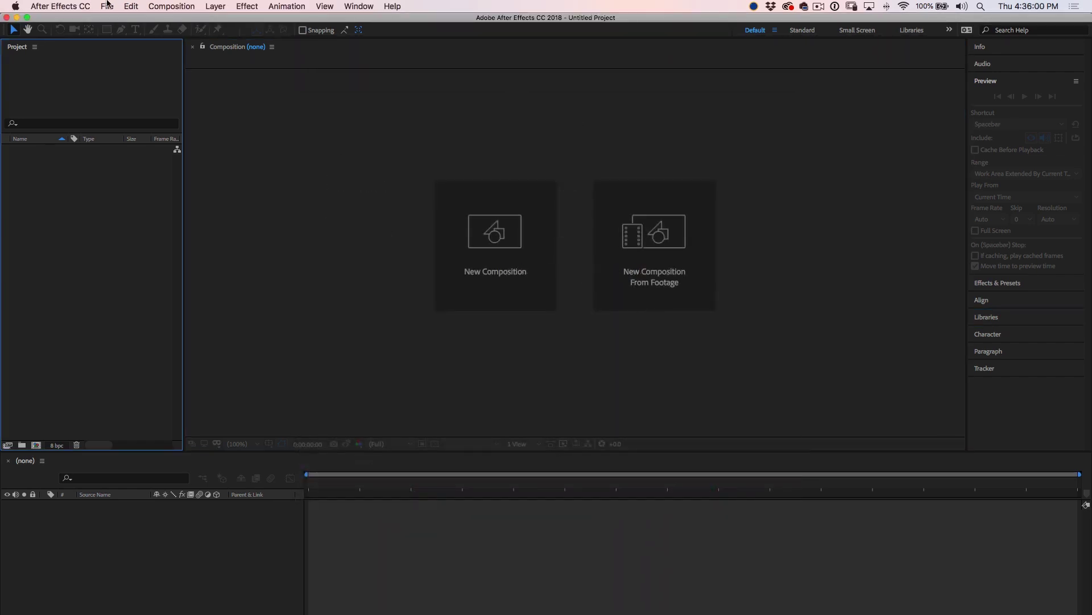
click(107, 6)
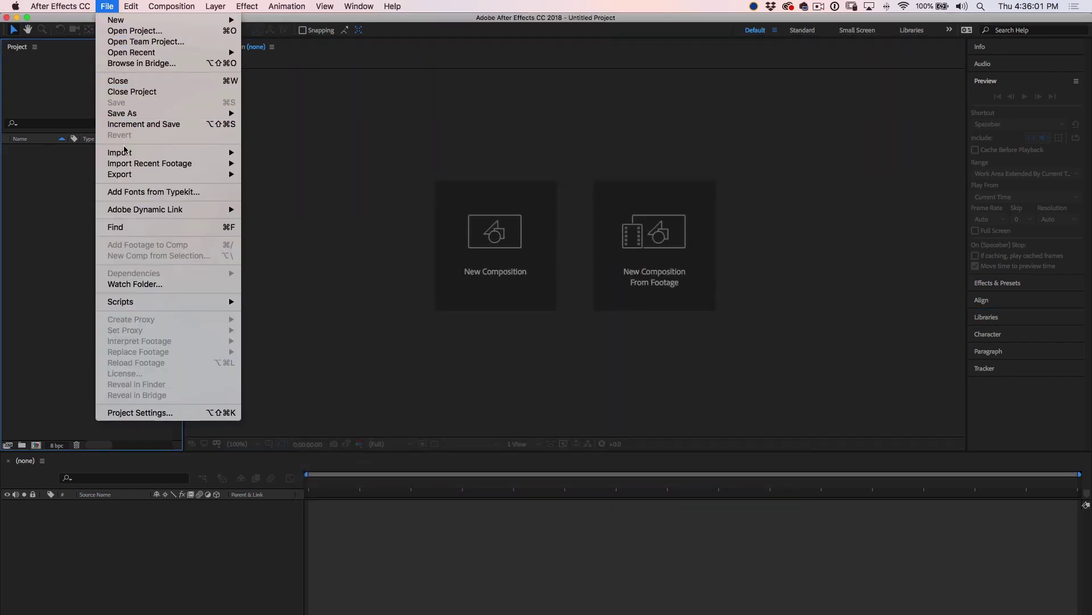
mouse_move(126, 152)
click(288, 153)
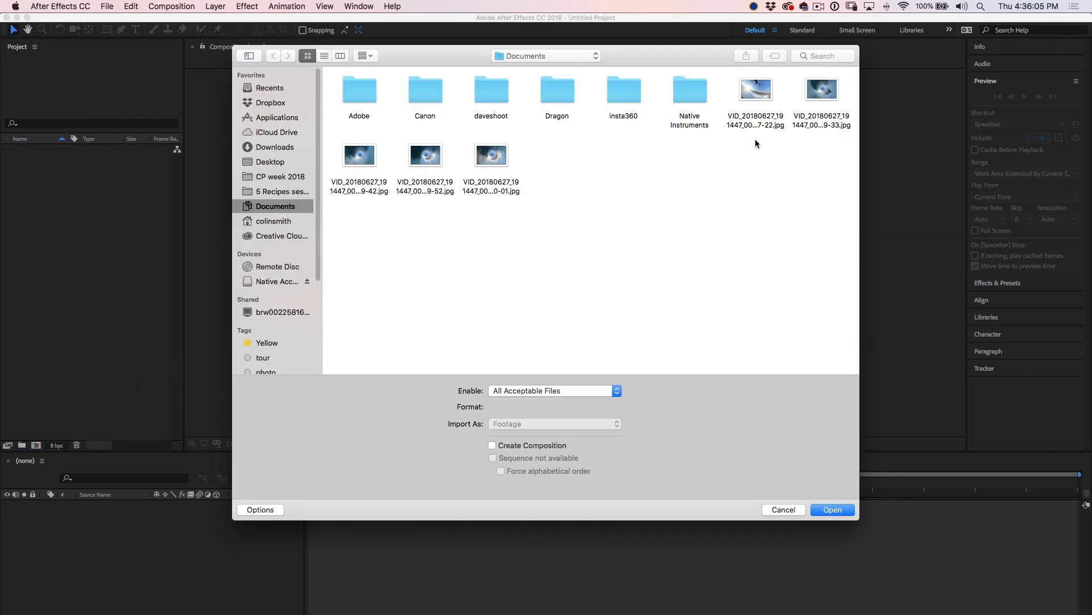
click(752, 98)
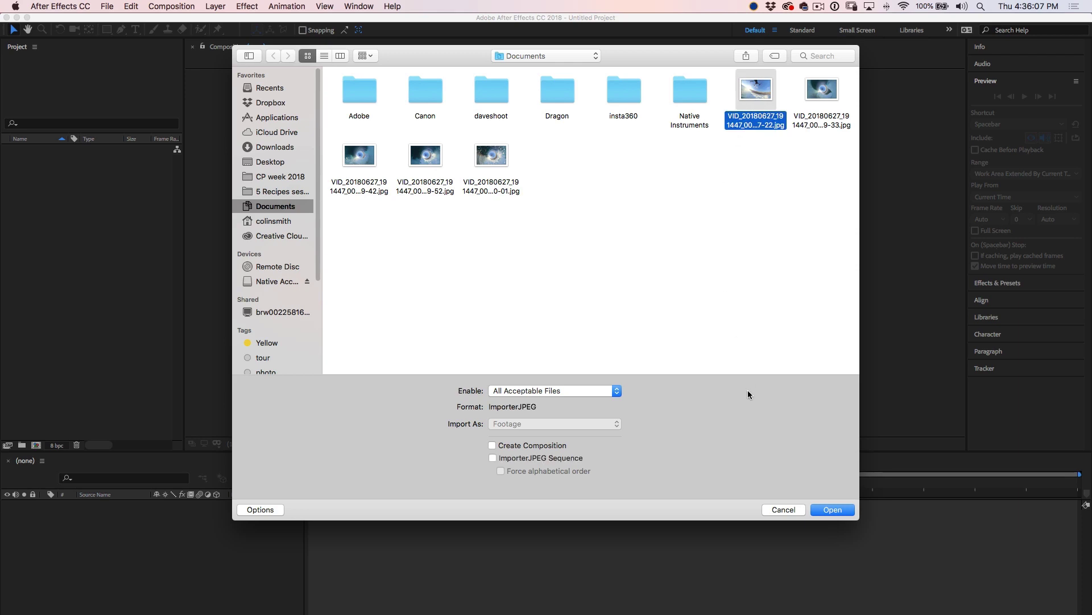
click(826, 509)
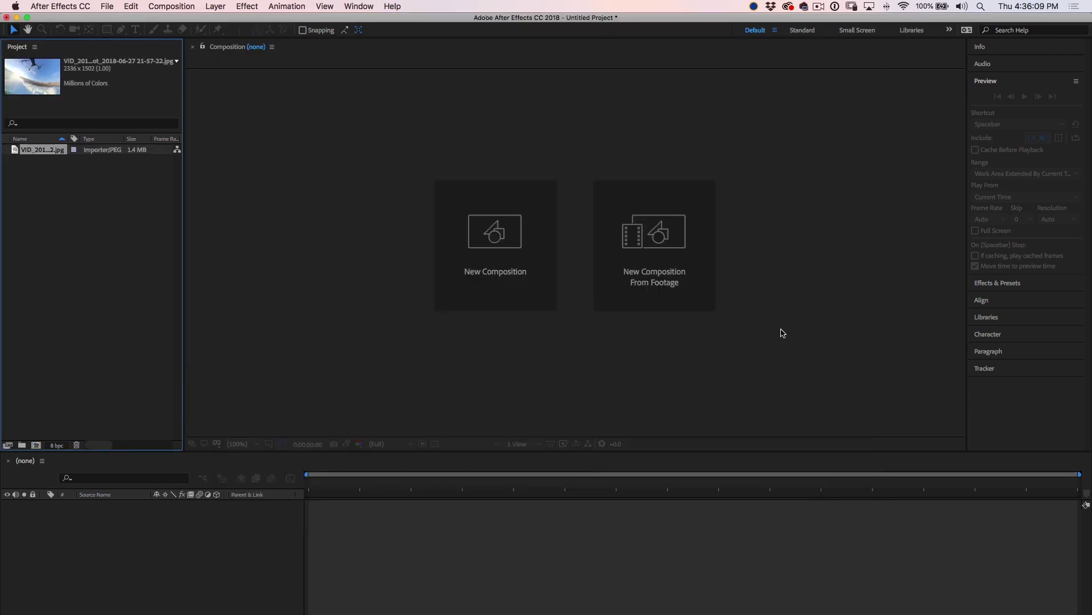
Create a new composition from the imported drone photo and look over its clip in the timeline.
drag(47, 77, 36, 445)
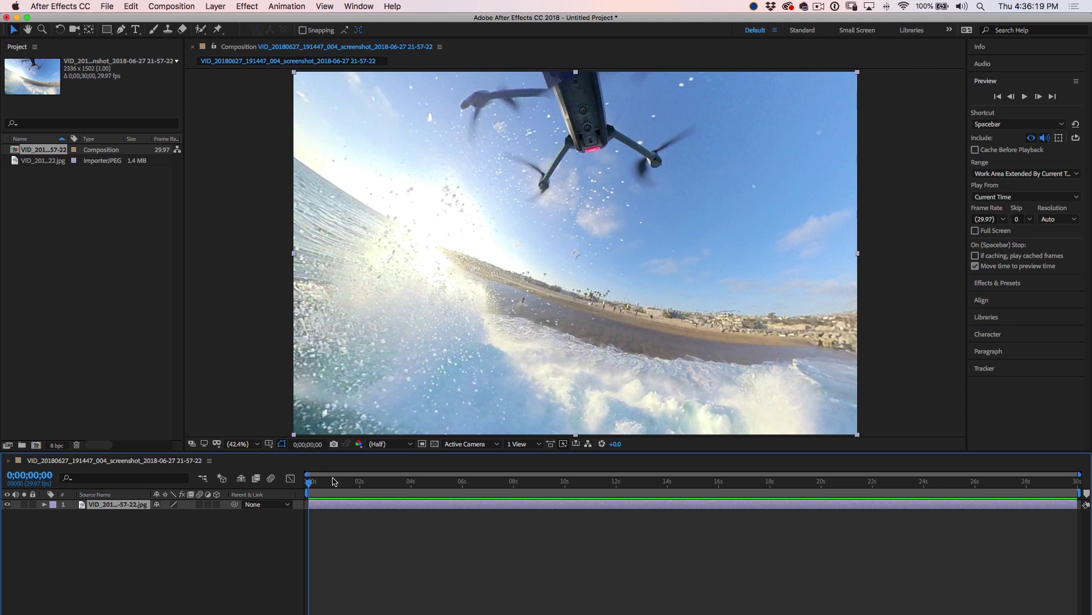
drag(311, 482, 621, 481)
drag(541, 520, 287, 527)
Apply the CC Rainfall simulation effect to the drone photo layer and play the preview.
click(254, 5)
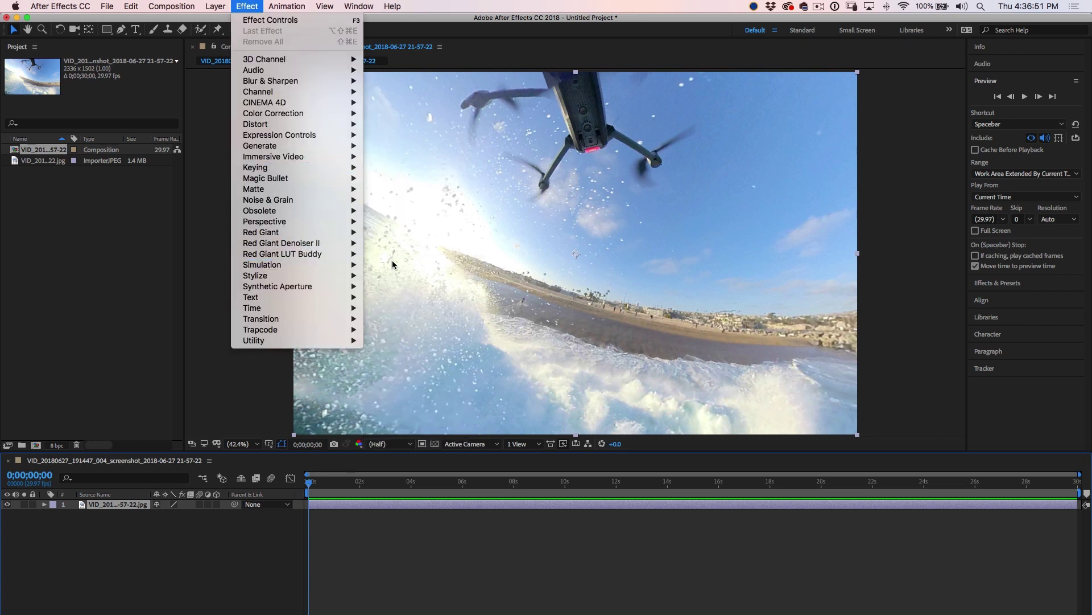
mouse_move(360, 266)
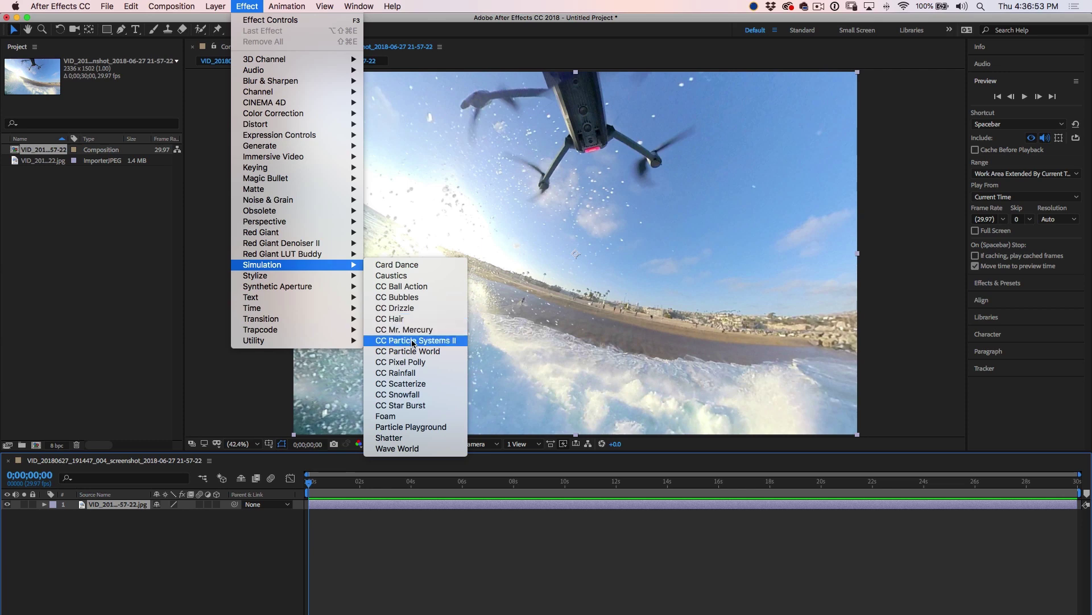
click(416, 372)
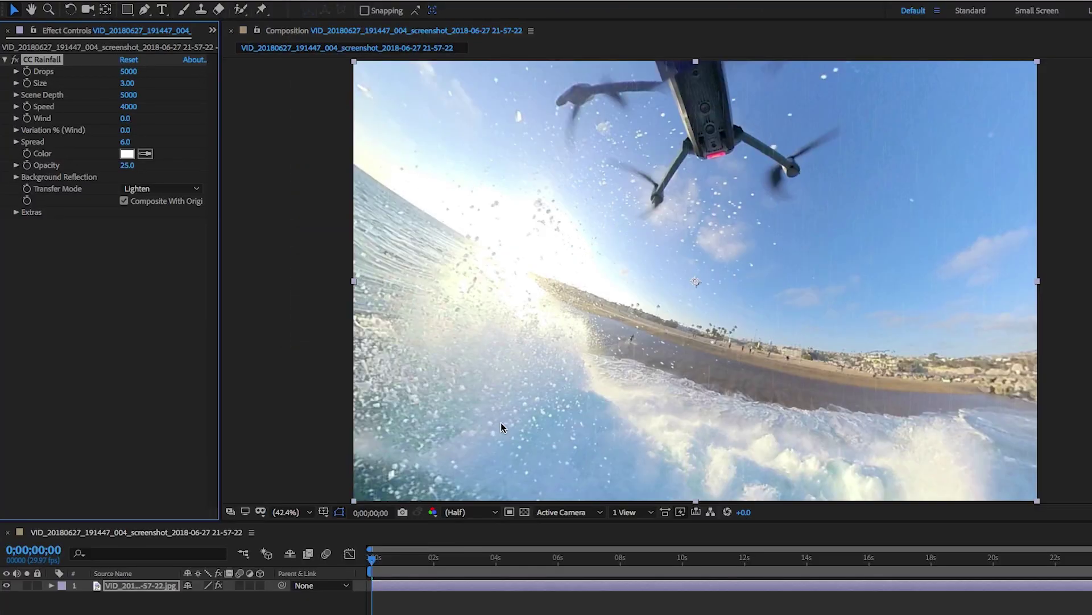
key(space)
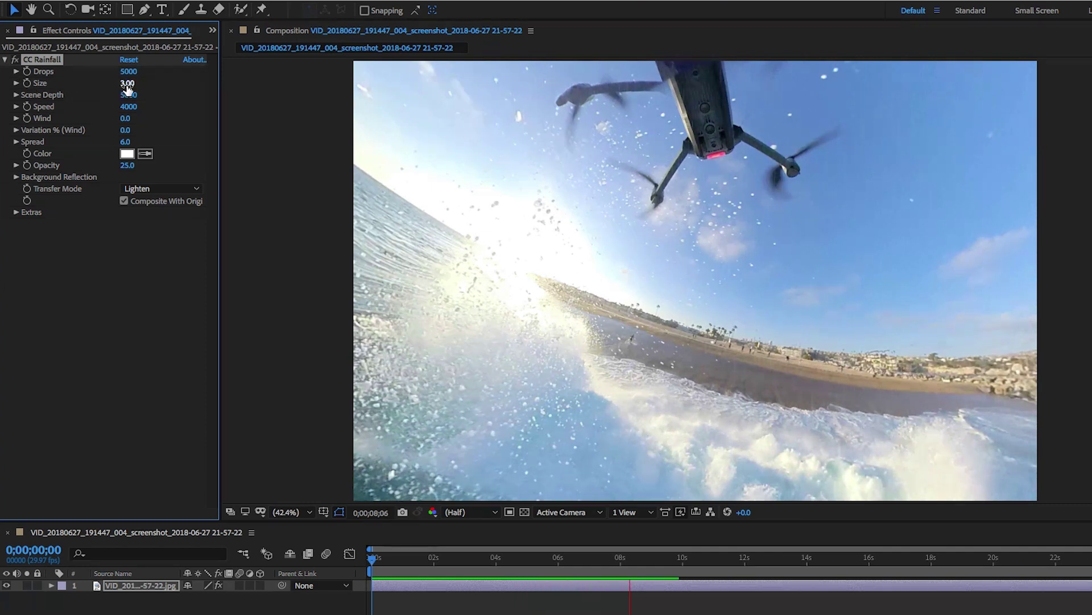
Increase the rainfall's drop size to 9.06 and reduce the number of drops to 2100.
drag(128, 83, 328, 83)
drag(467, 87, 555, 111)
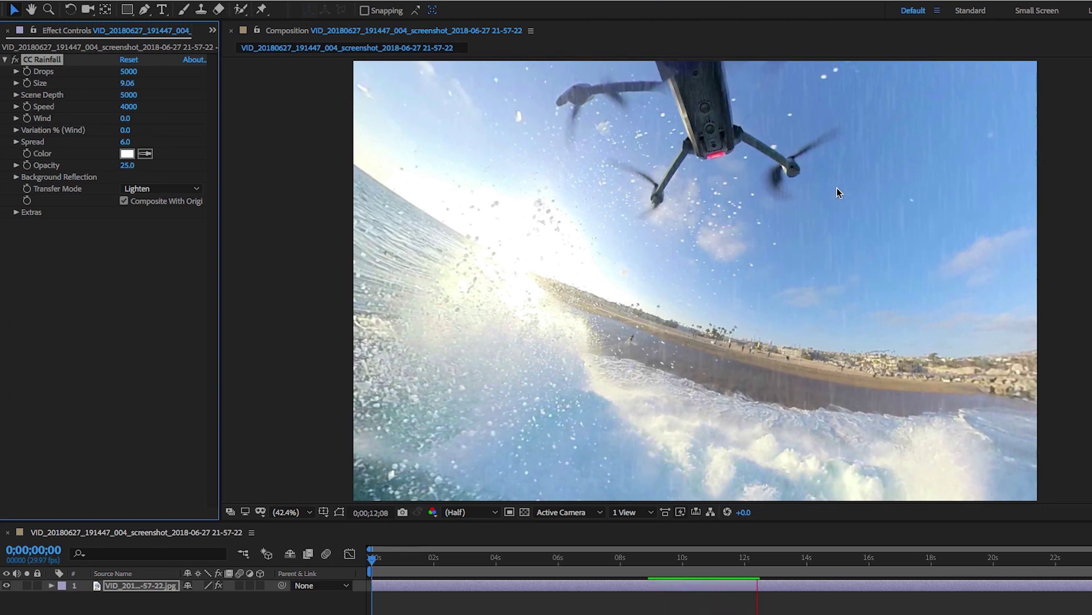
drag(128, 77, 77, 81)
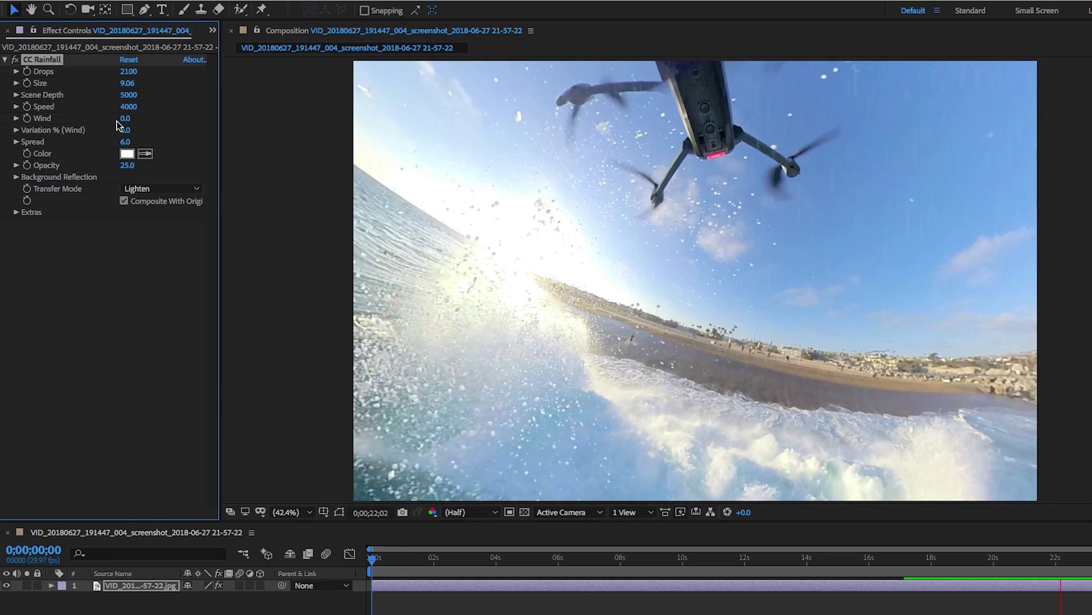
Slant the rain with a wind of 1450 and a wind variation of 61%.
drag(124, 118, 222, 114)
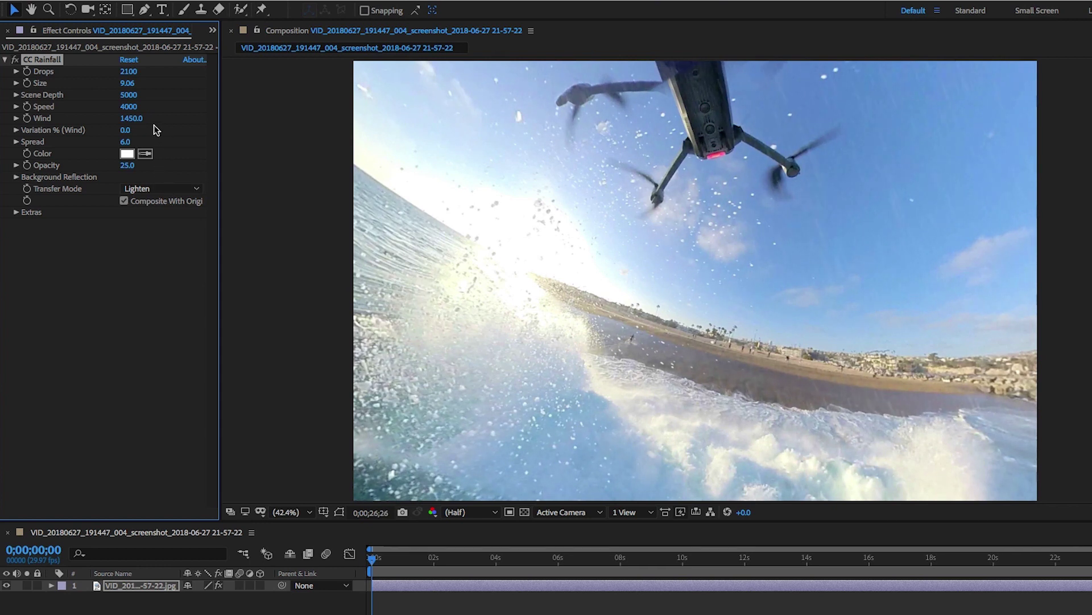
drag(126, 130, 168, 134)
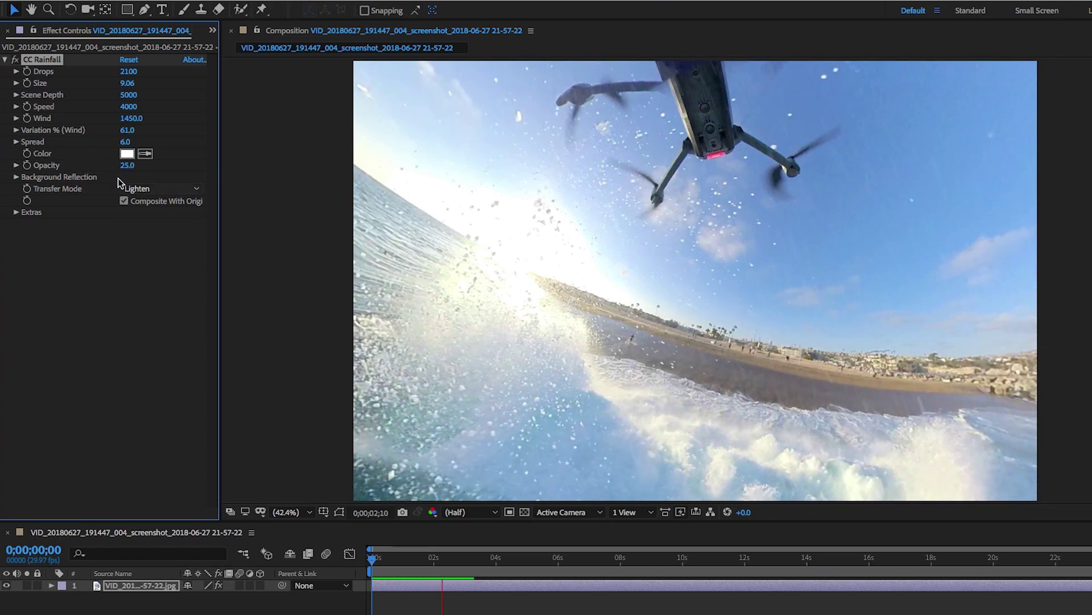
Test the rain at 100 opacity, settle on opacity 20 with drop size 9.49, and stop the preview.
drag(122, 170, 314, 164)
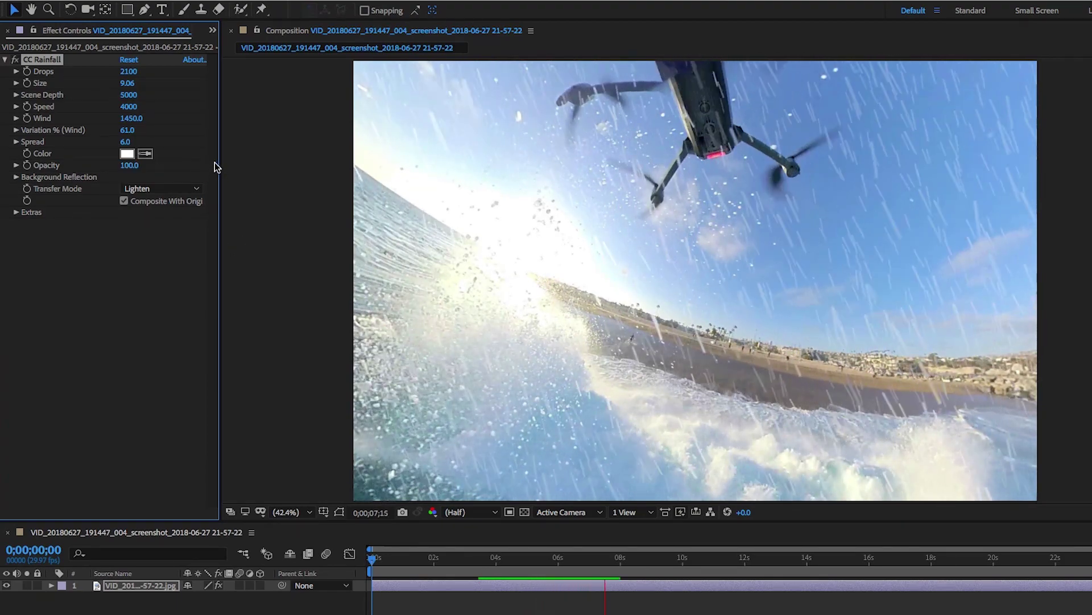
drag(130, 165, 92, 172)
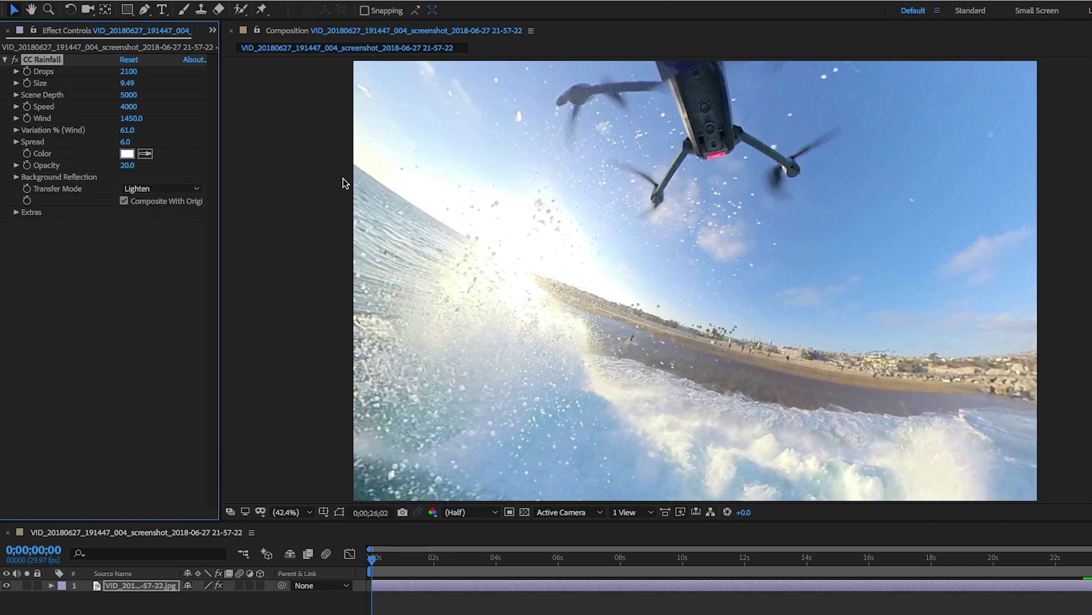
key(space)
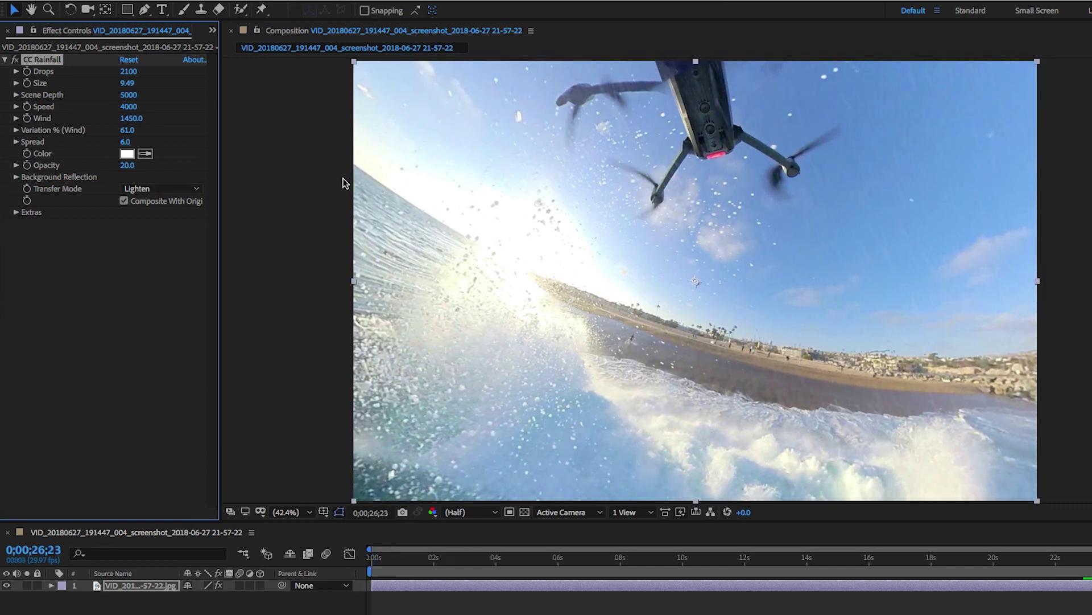